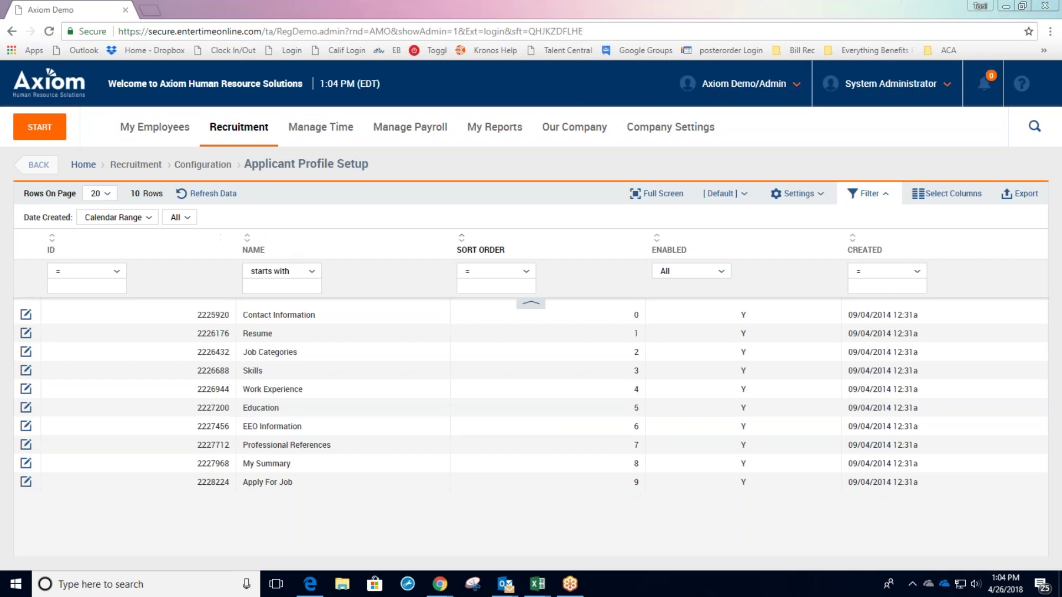
Open Job Requisitions from the Recruitment menu to show the Customer Service Rep opening.
click(229, 124)
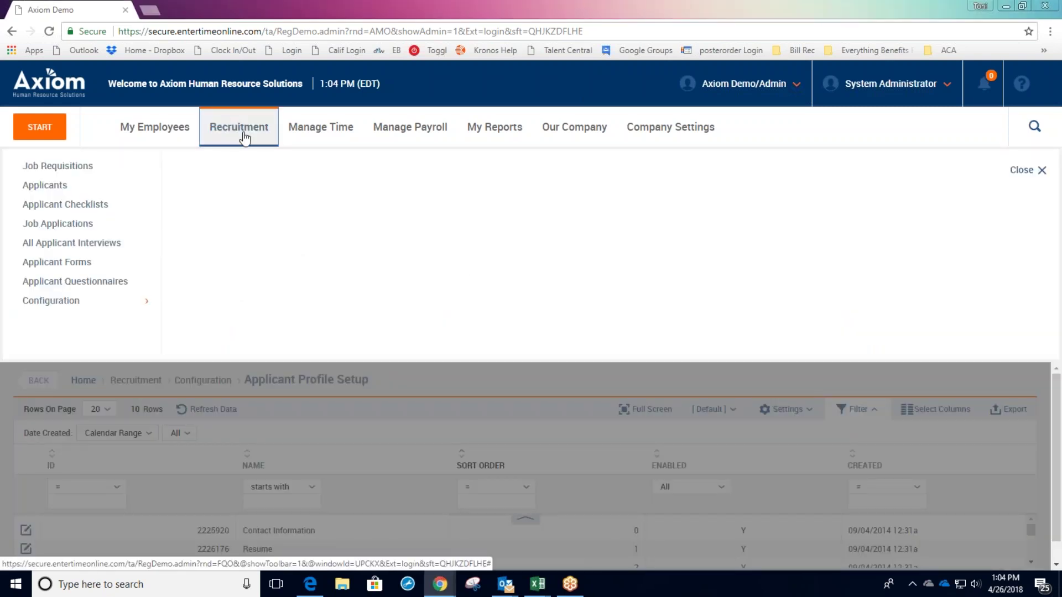
click(97, 173)
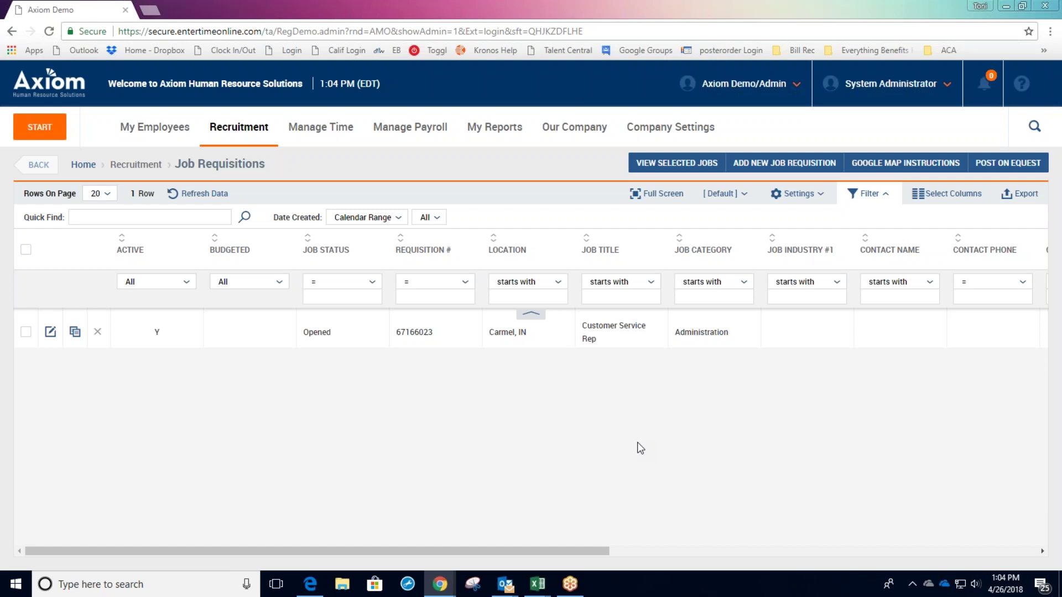
Start a new job requisition and fill it from the Project Manager job.
click(779, 165)
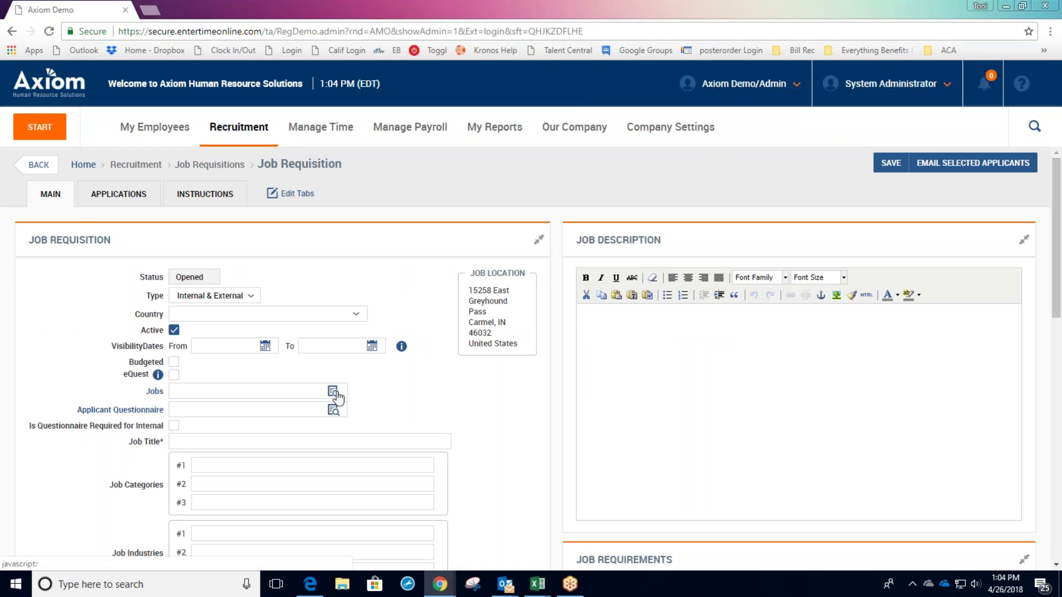
scroll(797, 346, down, 1)
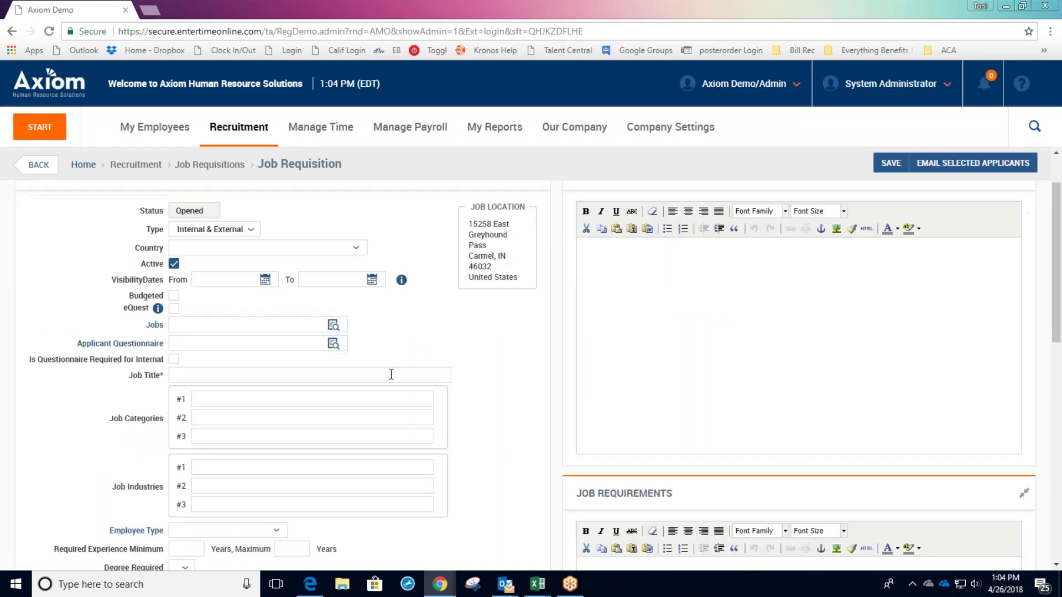
click(332, 325)
key(Escape)
click(333, 325)
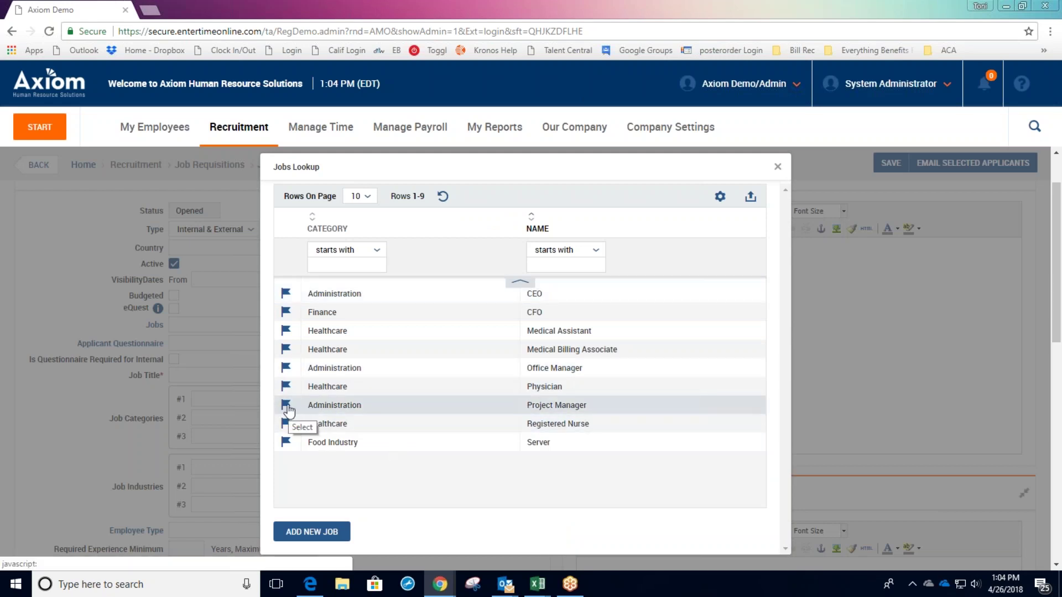
click(286, 407)
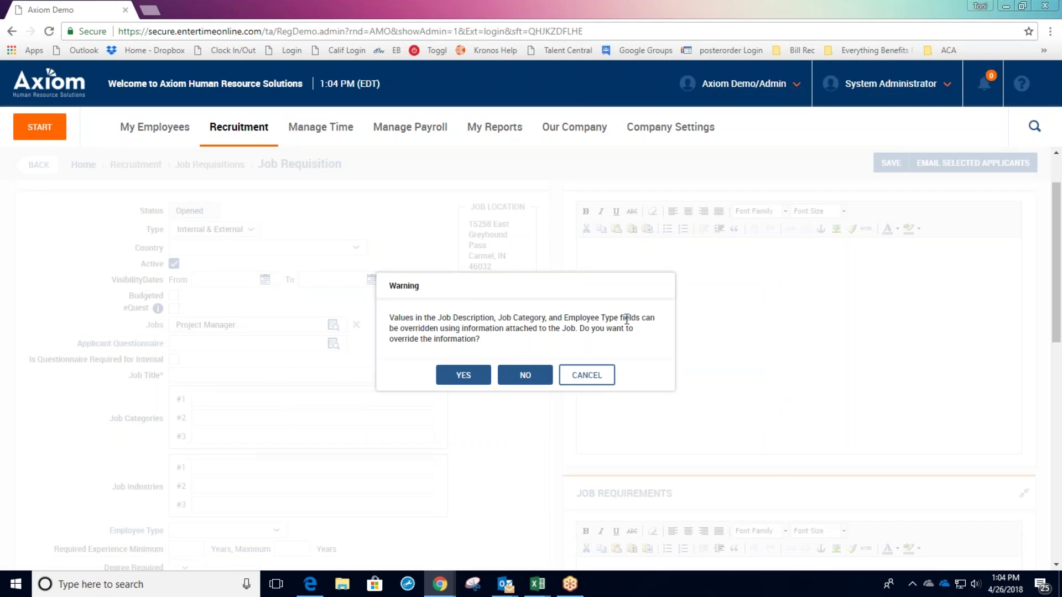
click(460, 376)
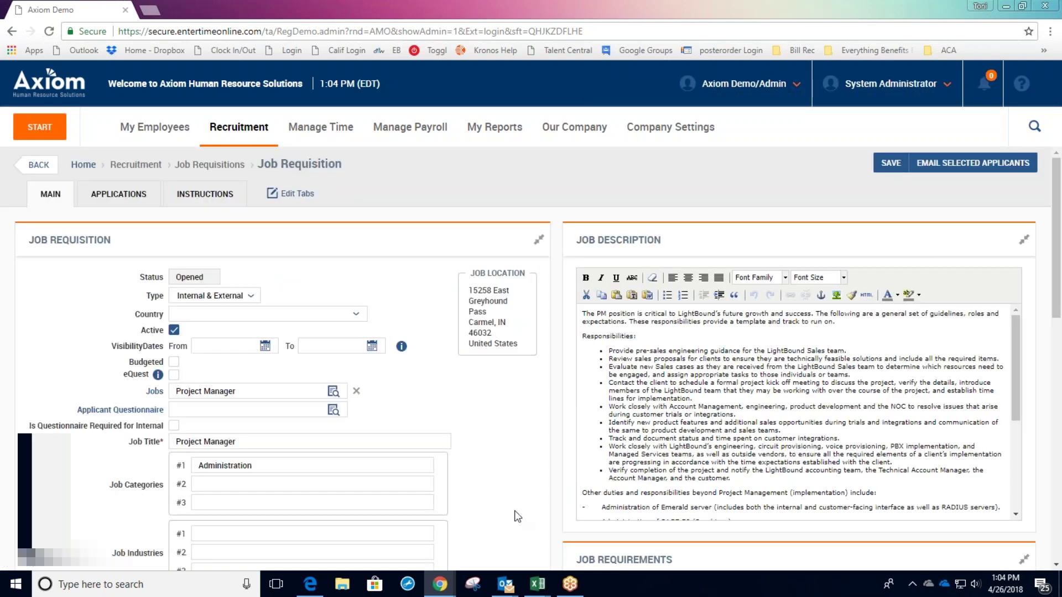
Review the filled-in description and Administration category, then save the requisition.
scroll(828, 448, down, 1)
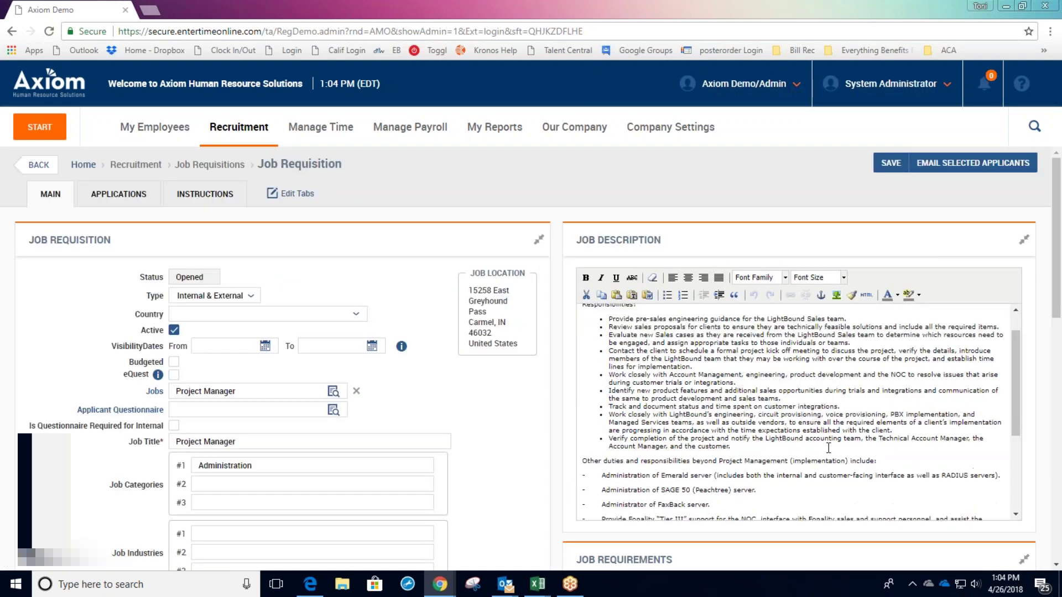
scroll(828, 448, down, 3)
scroll(192, 352, down, 2)
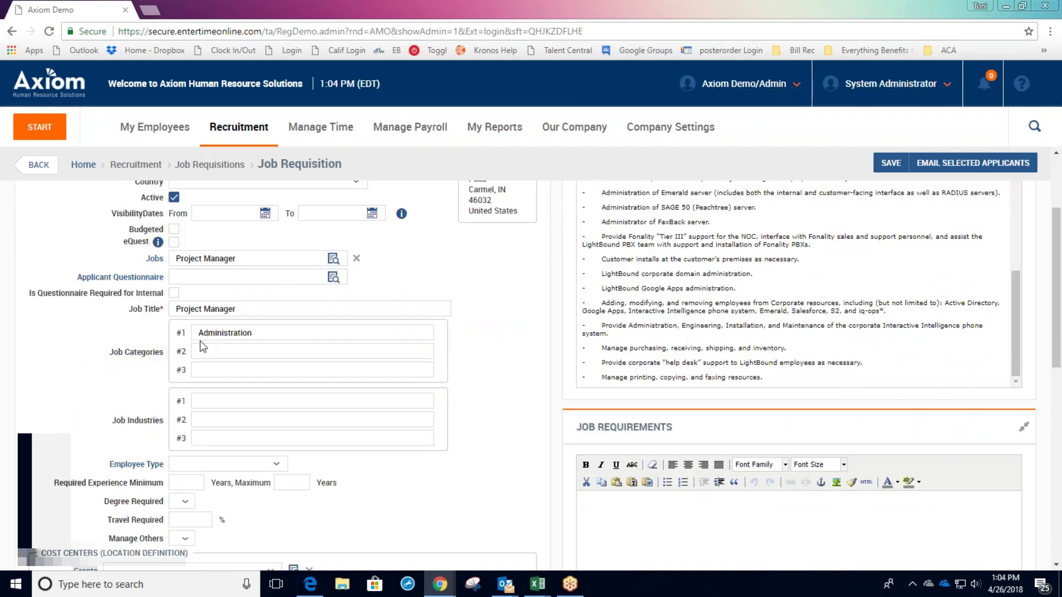
scroll(462, 327, down, 4)
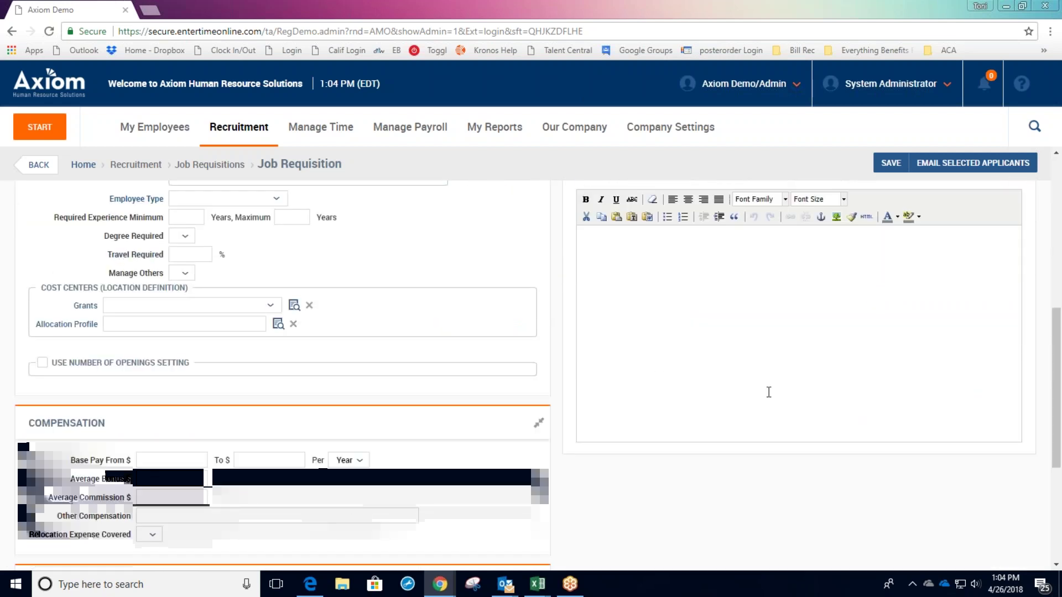
scroll(769, 396, down, 3)
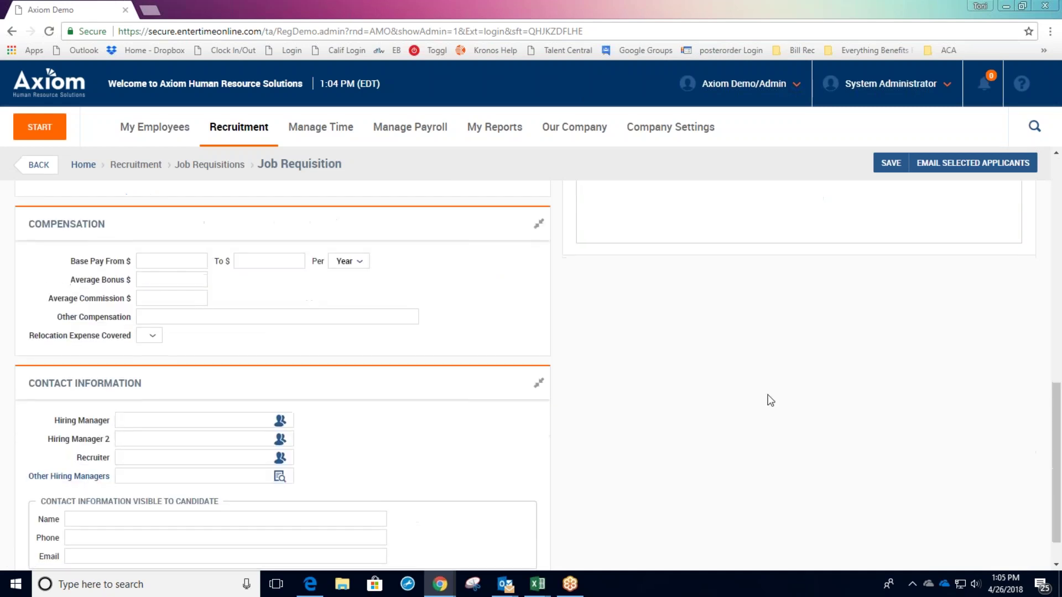
scroll(770, 400, up, 7)
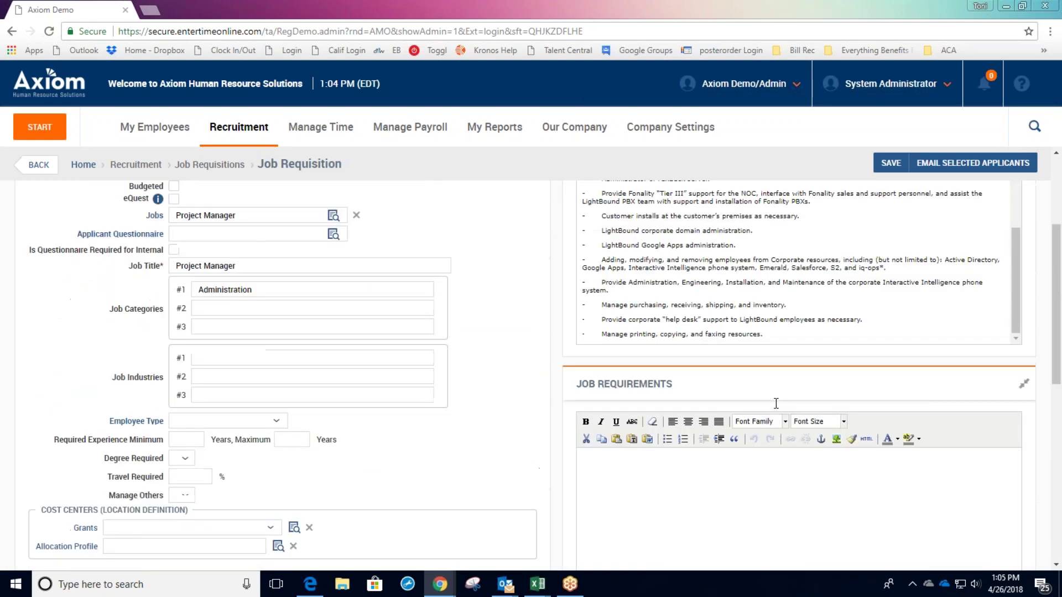
scroll(842, 223, up, 2)
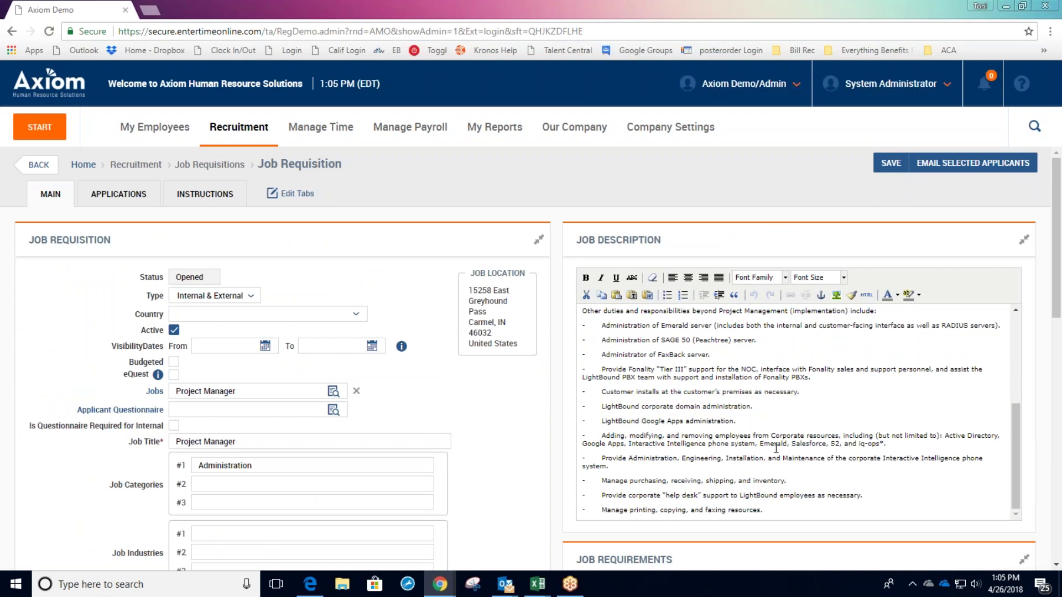
click(890, 163)
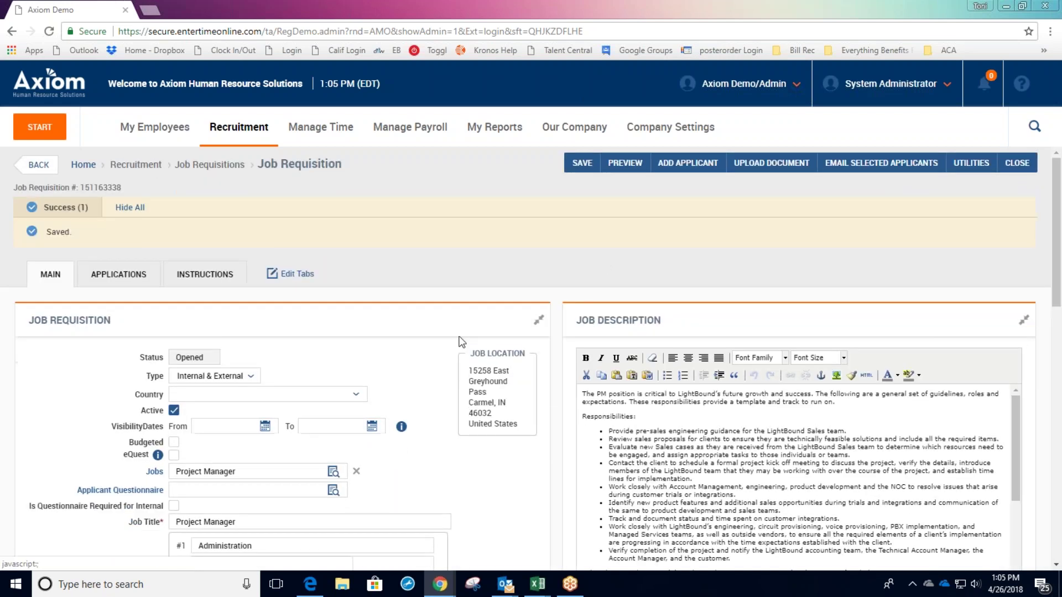
scroll(380, 443, down, 2)
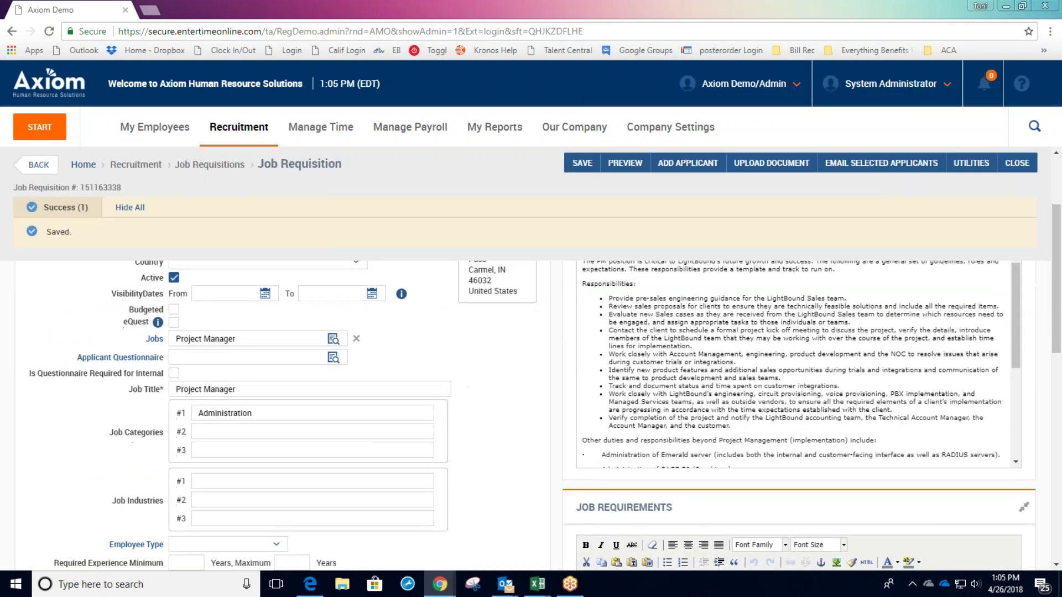
scroll(299, 344, down, 1)
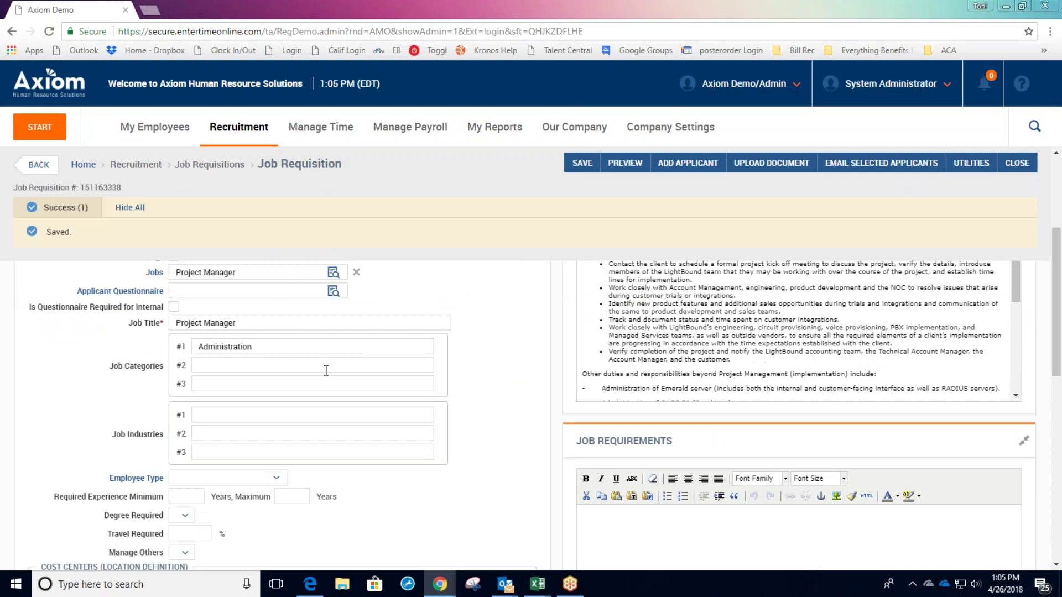
scroll(326, 371, down, 1)
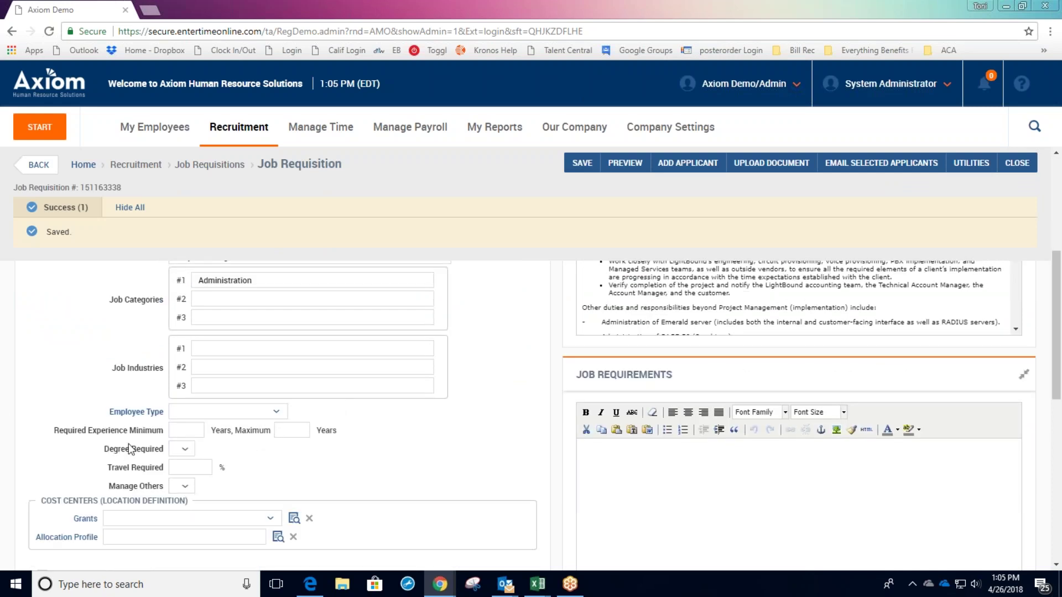
scroll(291, 455, down, 3)
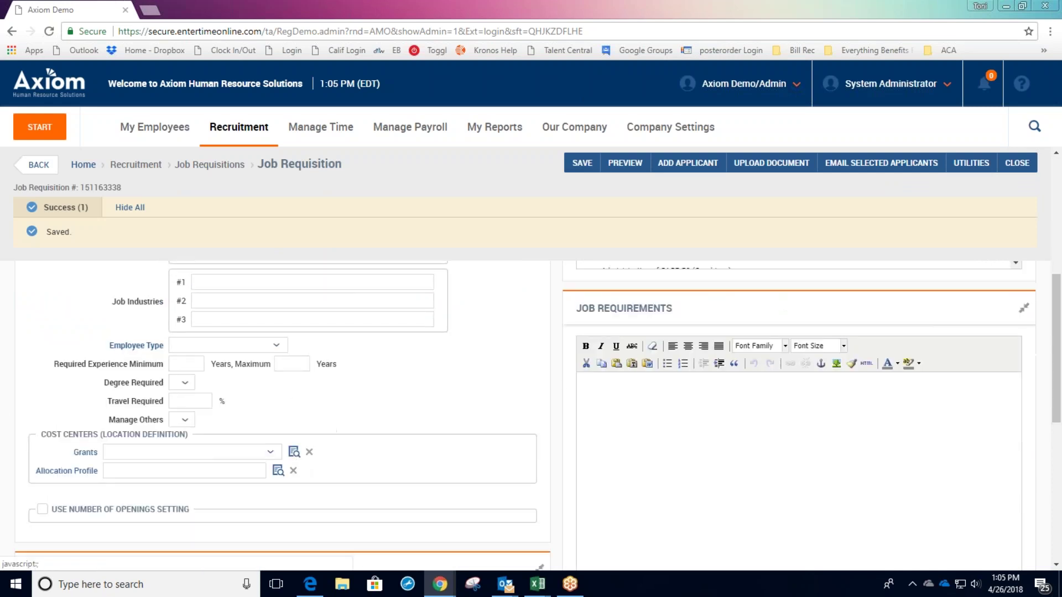
scroll(420, 470, down, 4)
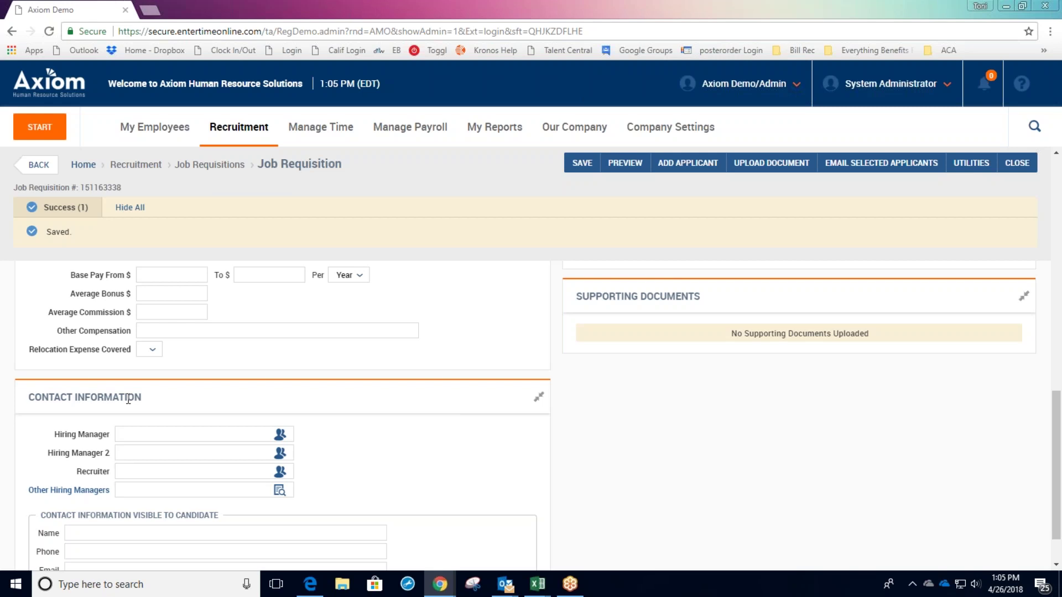
scroll(324, 493, up, 8)
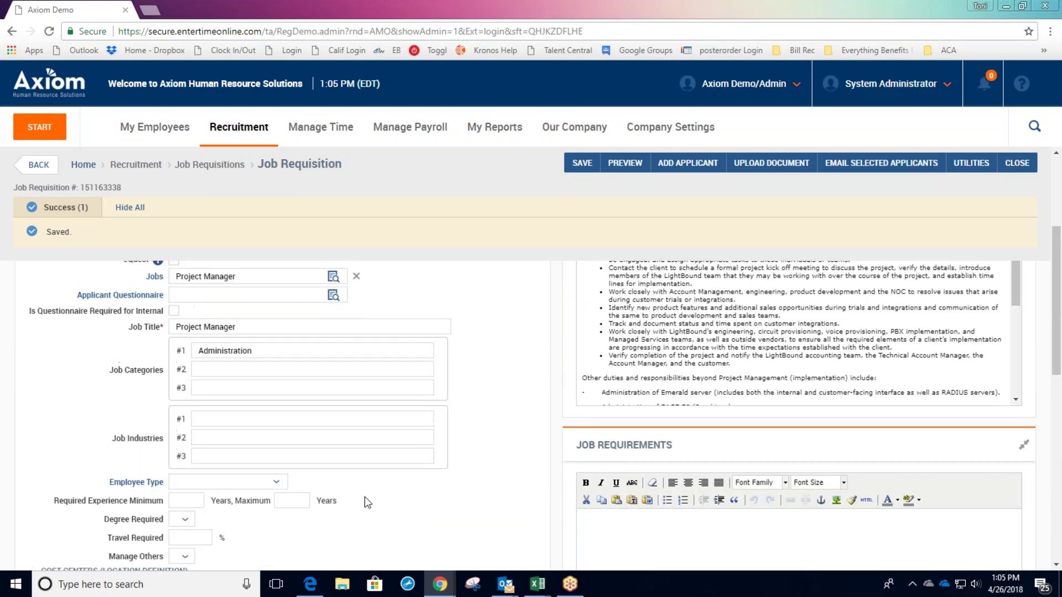
scroll(364, 496, up, 3)
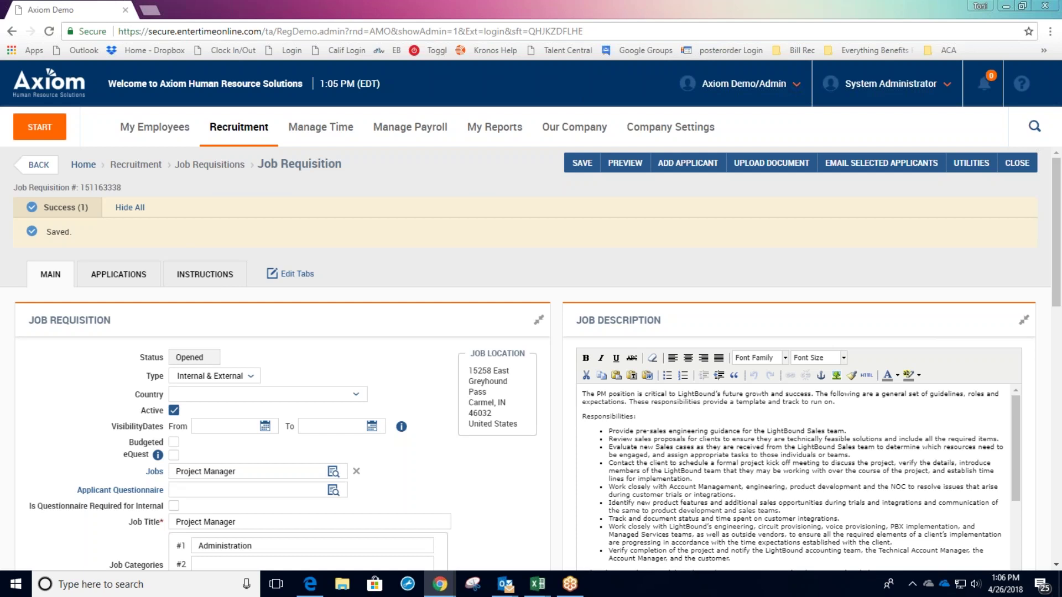
Show the Job Search Setup Instructions and select the Apply For Job Link URL.
click(204, 275)
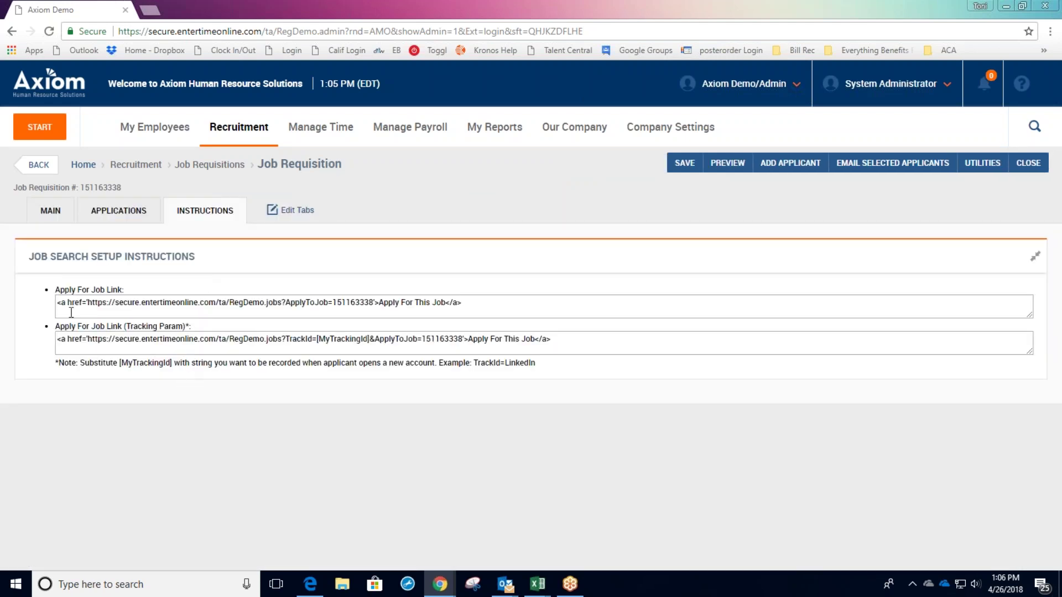
drag(60, 290, 130, 291)
click(200, 382)
click(91, 302)
drag(91, 302, 375, 305)
key(ctrl+c)
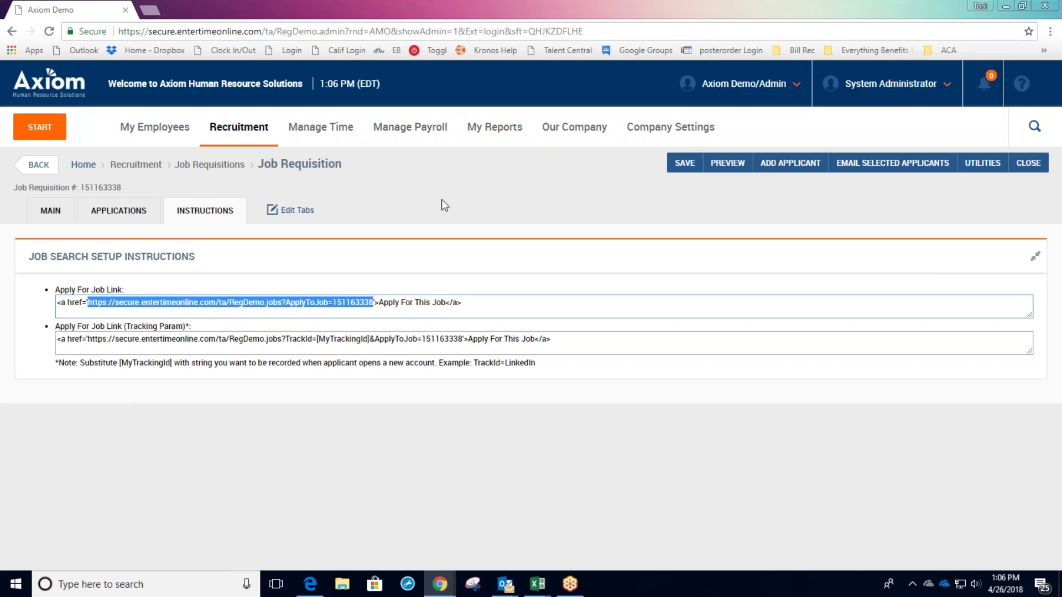
Load the copied Project Manager apply link in Edge to reach the applicant sign-in page.
click(313, 587)
click(297, 43)
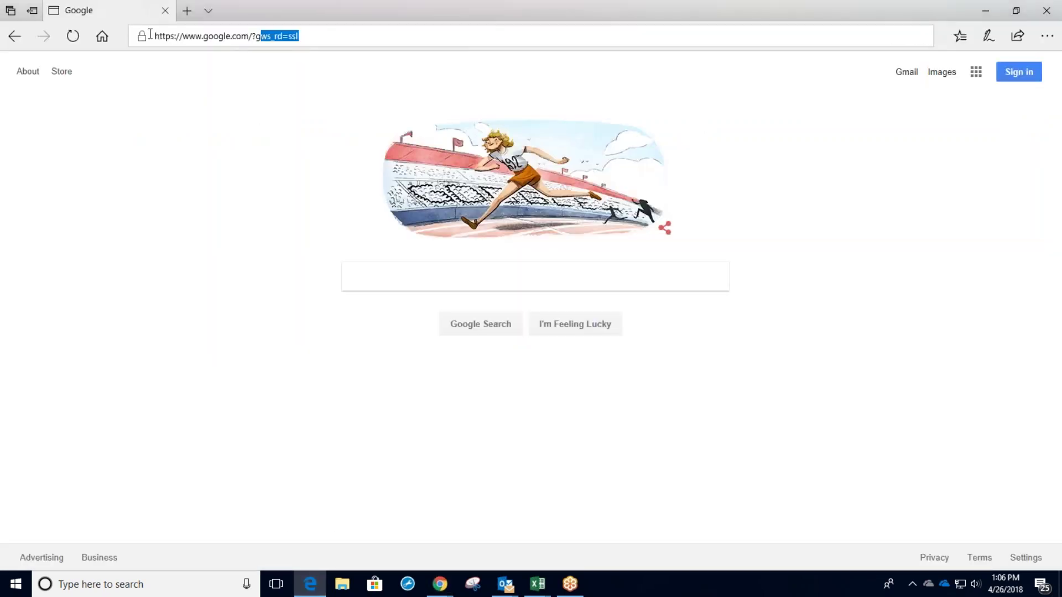
key(ctrl+v)
key(Return)
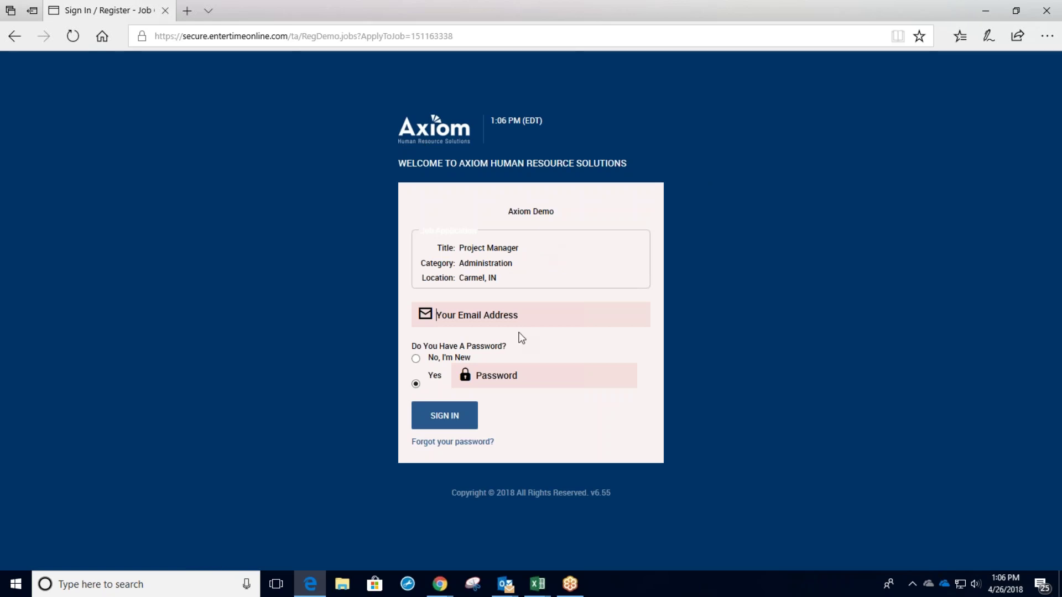
Mark the applicant as new, enter their e-mail address and continue to registration.
click(416, 358)
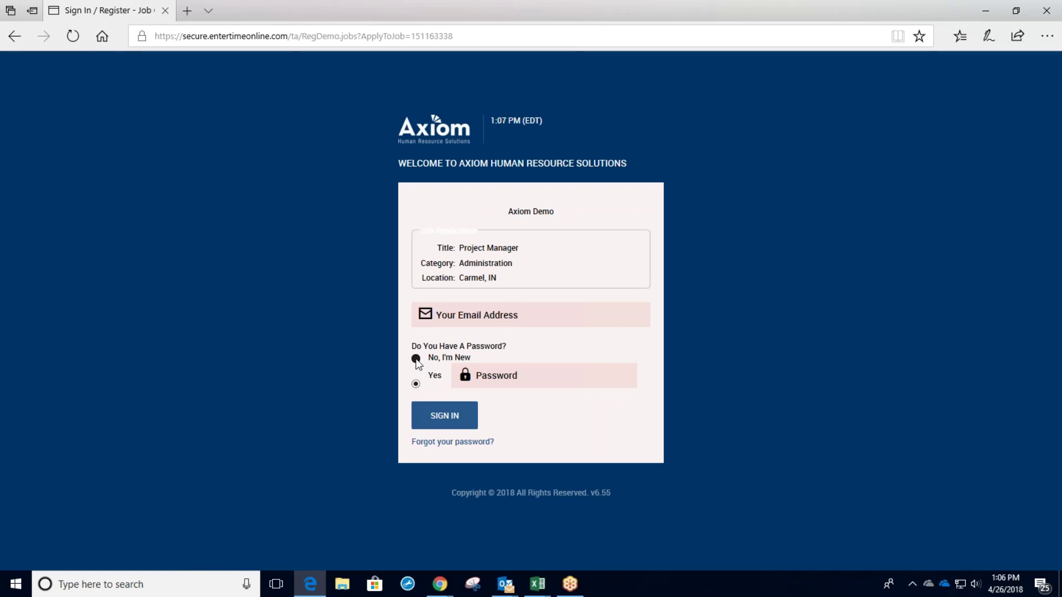
click(470, 314)
text(testig)
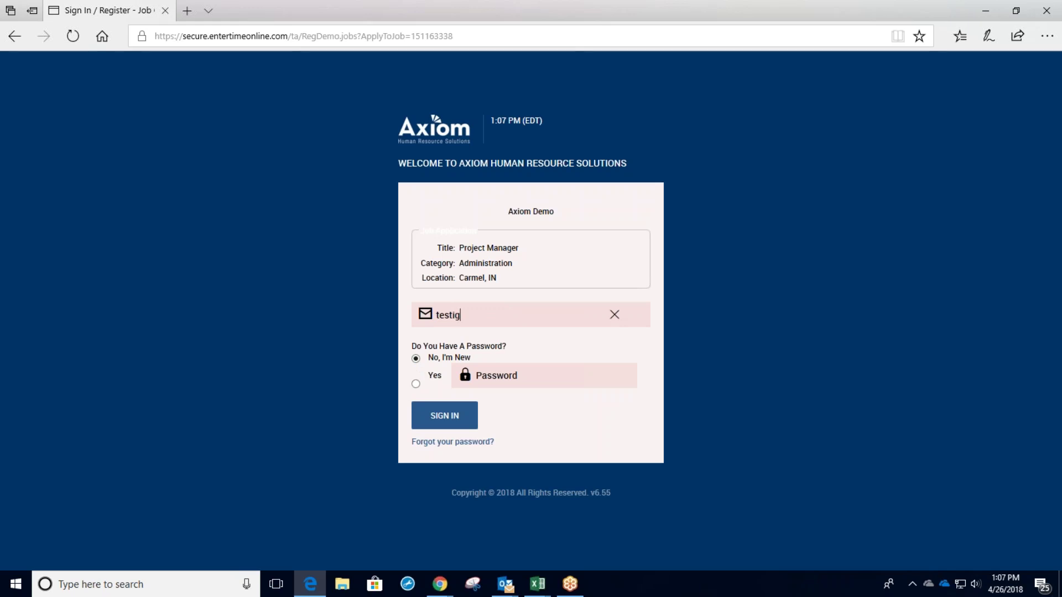
key(BackSpace)
text(ng2@test.com)
key(Tab)
click(463, 421)
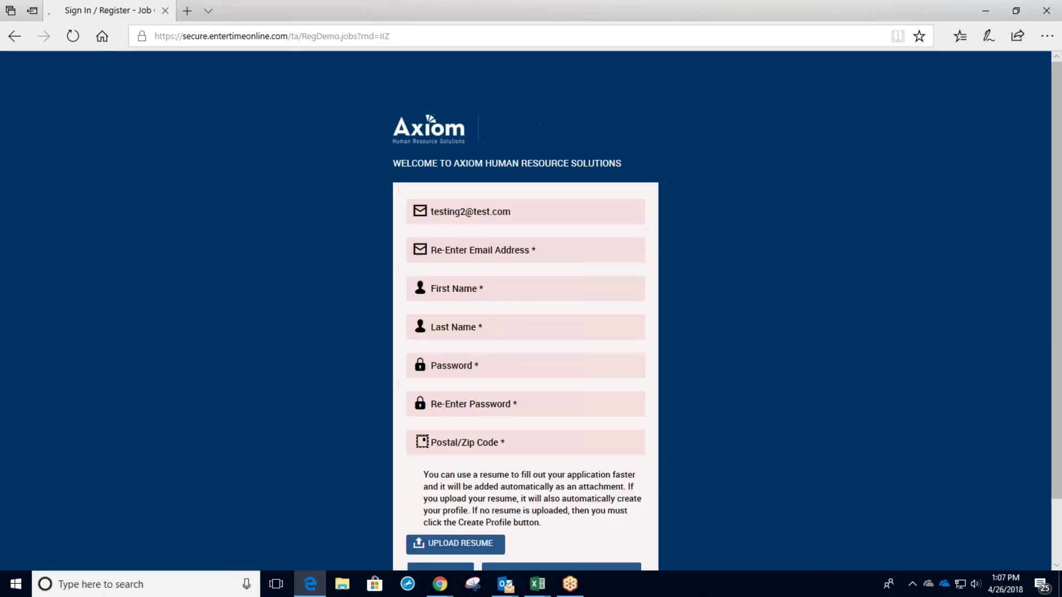
Confirm the e-mail address and enter the candidate's first and last name.
drag(537, 214, 256, 189)
key(ctrl+c)
click(505, 255)
key(ctrl+v)
click(502, 293)
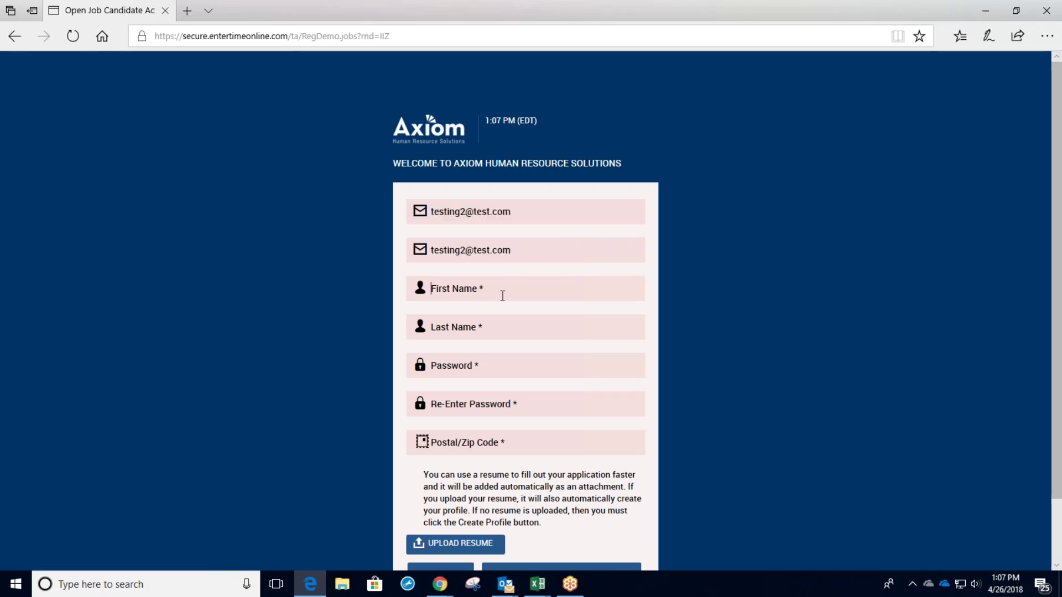
key(Tab)
Enter and confirm the account password, then postal code 46202.
key(Tab)
text(•••••••••)
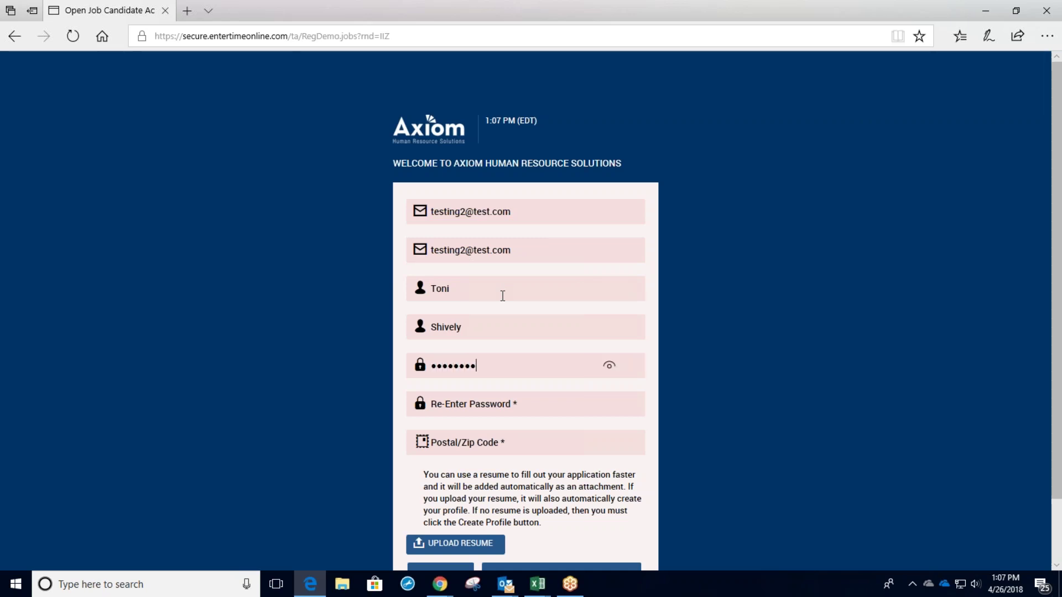
key(Tab)
text(•••••••••)
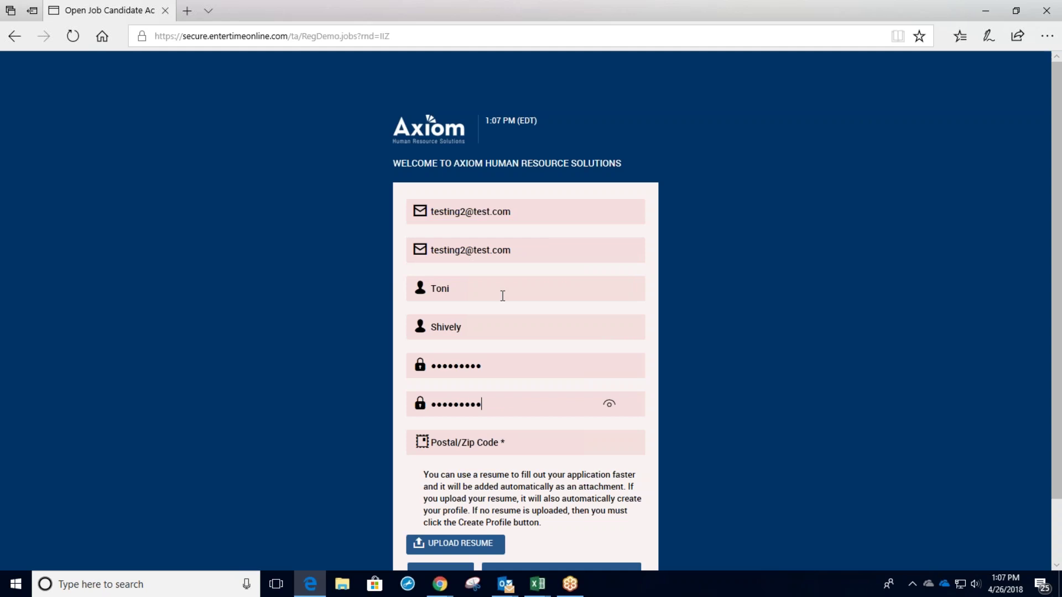
key(Tab)
text(46202)
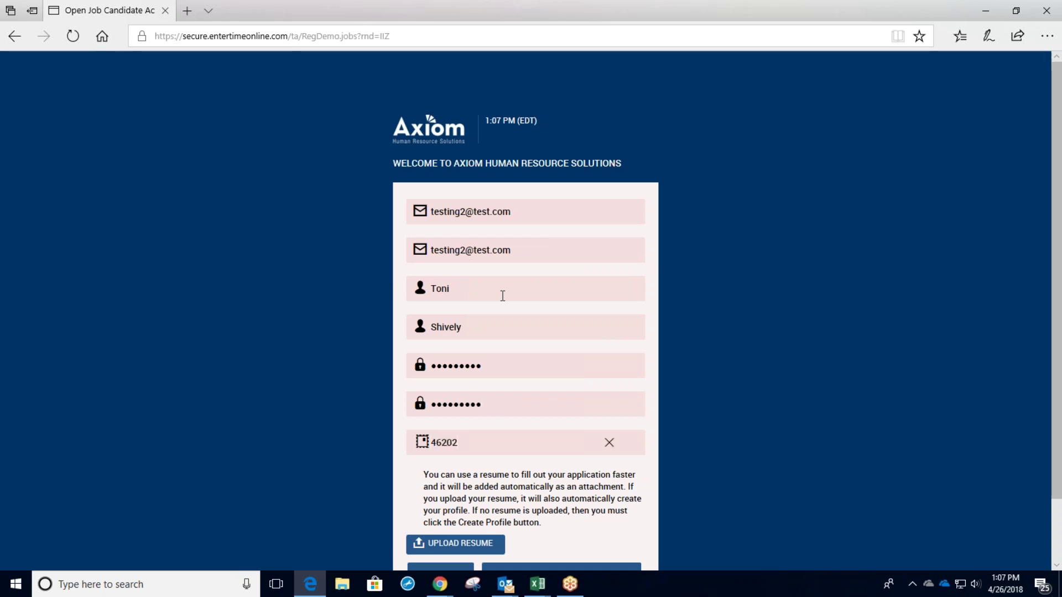
scroll(977, 347, down, 2)
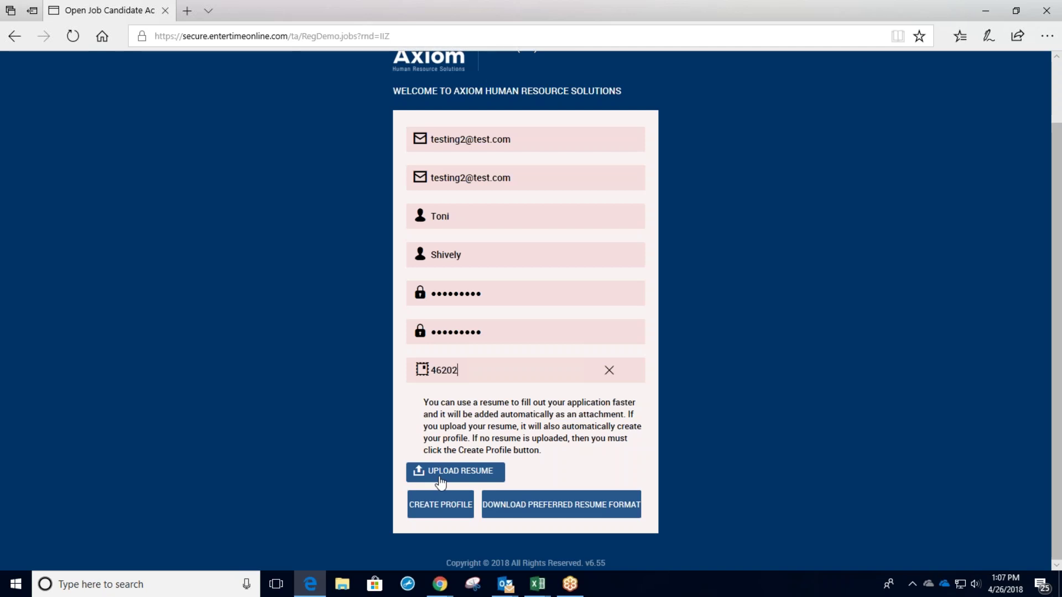
Upload the candidate's resume .docx file so its contact details are parsed.
click(441, 481)
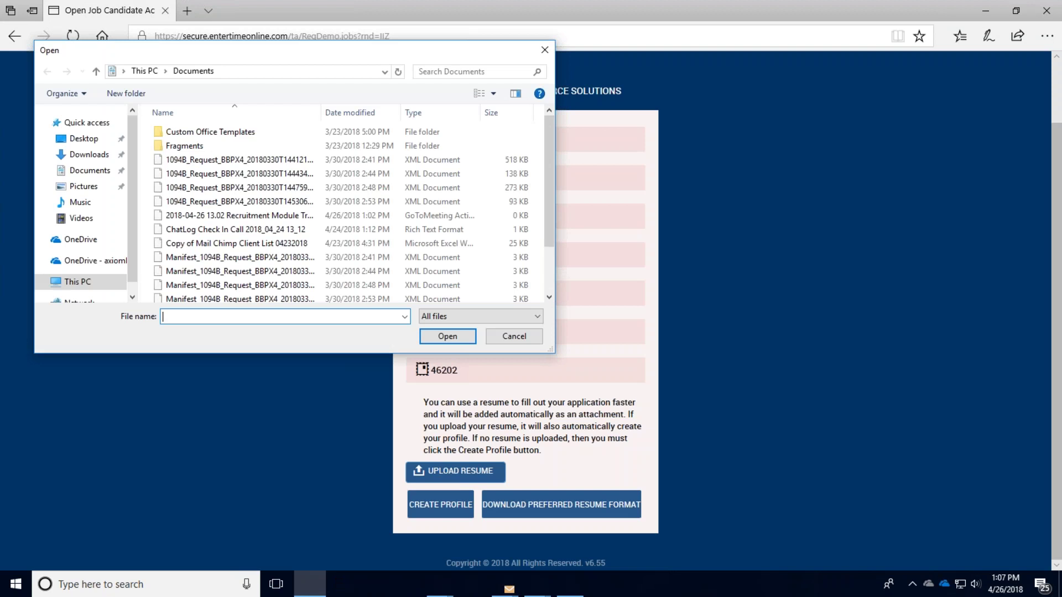
text(t)
click(227, 329)
click(469, 337)
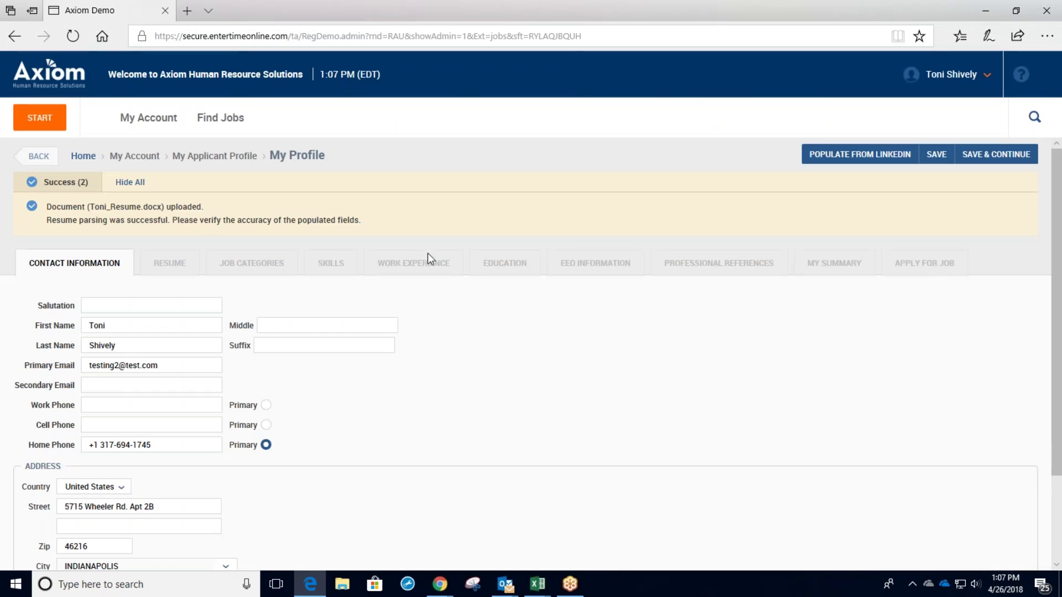
Review the parsed contact fields and parsing success message, then save and continue.
scroll(759, 377, down, 3)
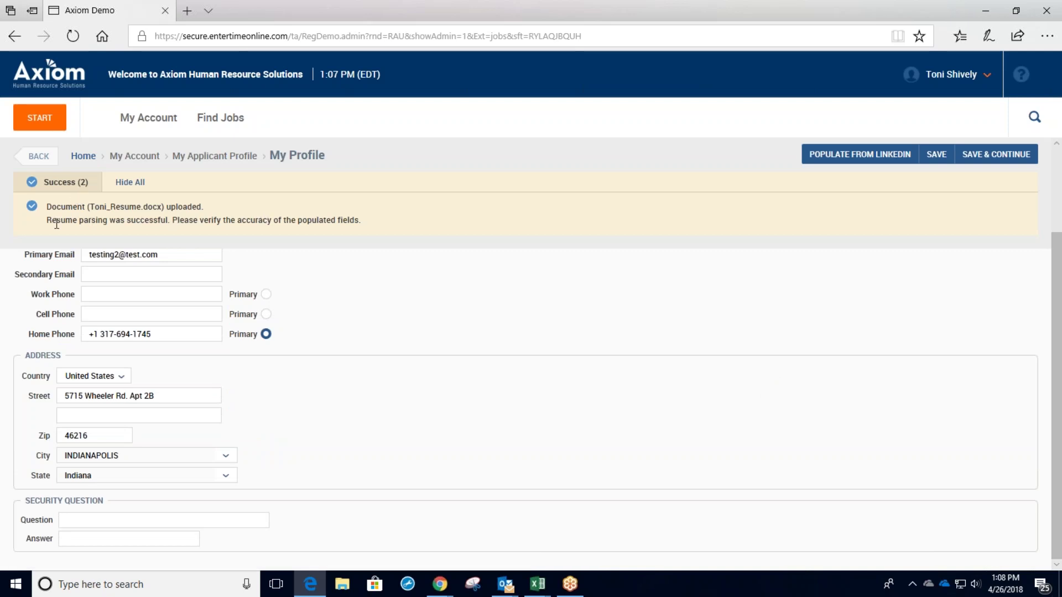
drag(47, 220, 126, 221)
click(314, 259)
scroll(387, 288, up, 2)
scroll(412, 304, up, 1)
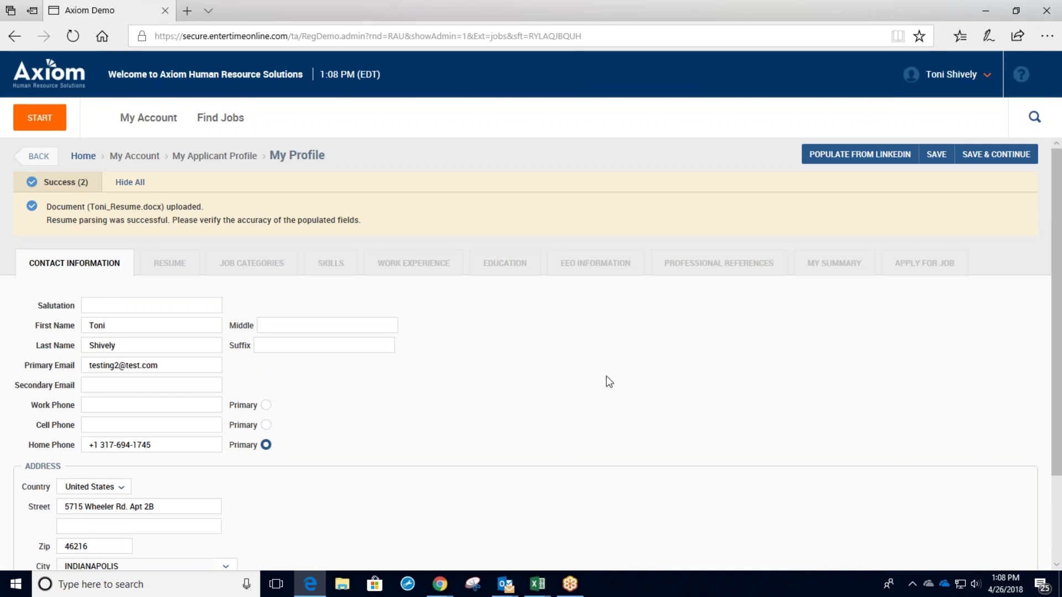
scroll(606, 379, down, 1)
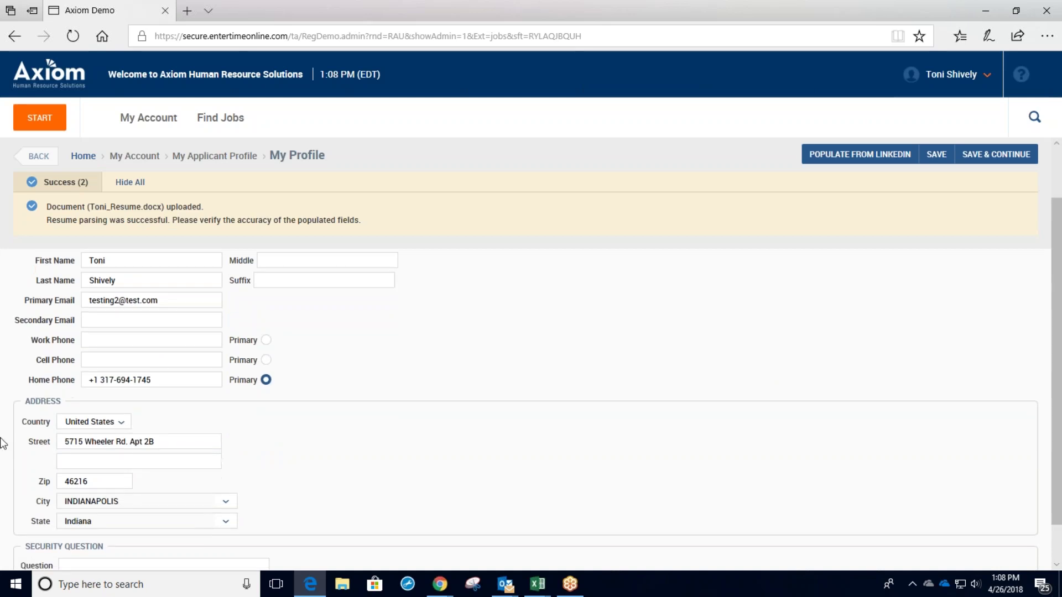
scroll(415, 434, up, 1)
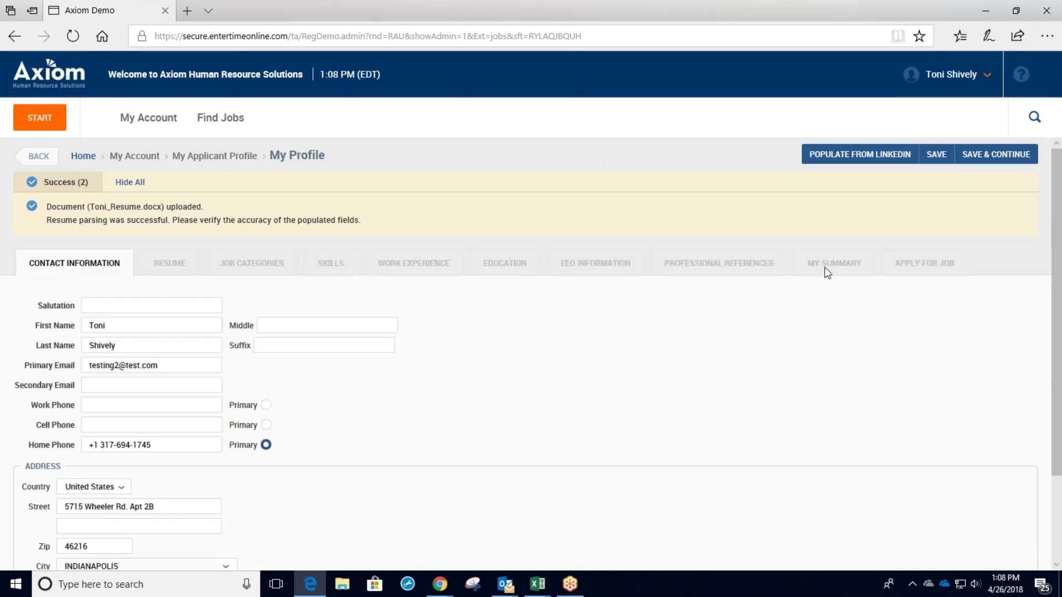
click(1003, 160)
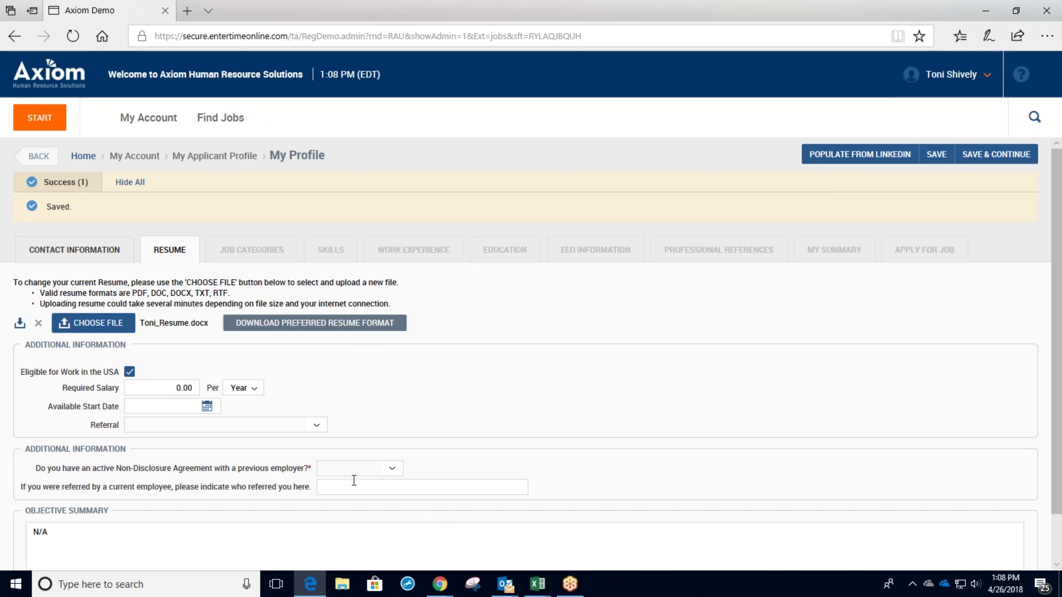
Answer Yes to the required Non-Disclosure Agreement question.
scroll(357, 372, down, 1)
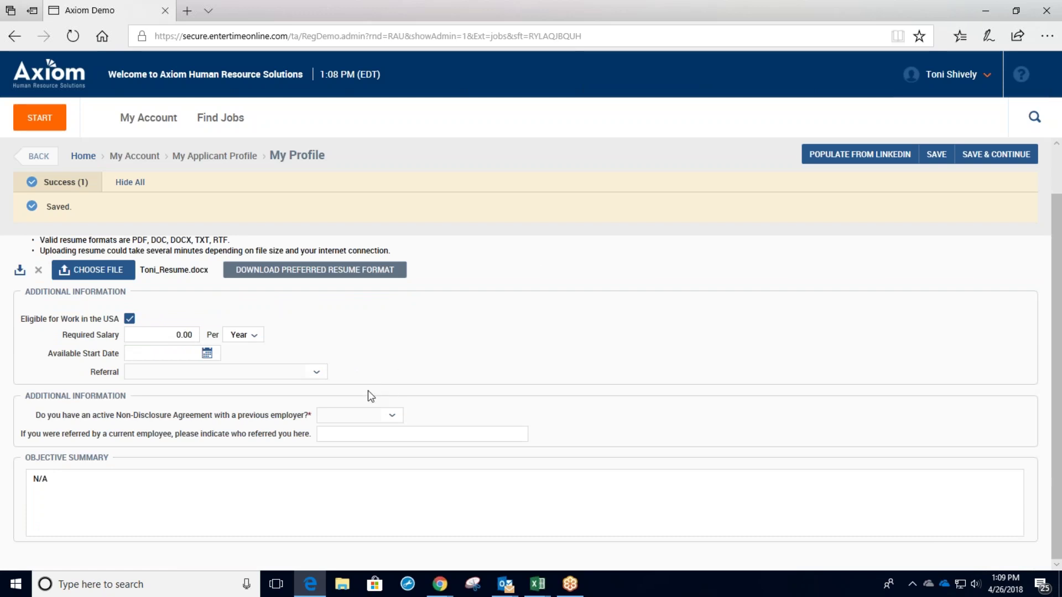
scroll(407, 371, up, 2)
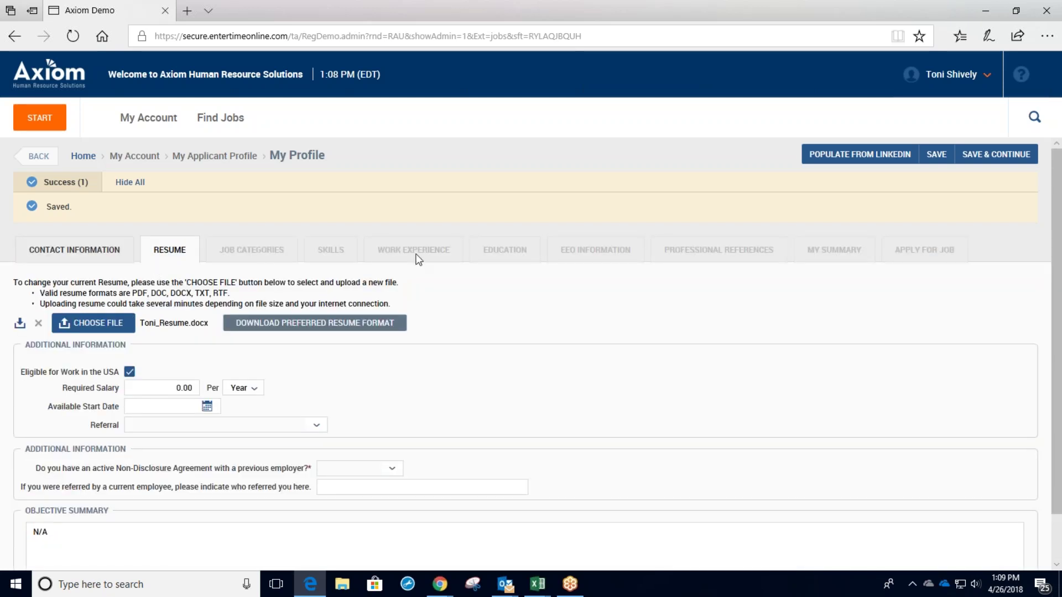
scroll(420, 359, down, 2)
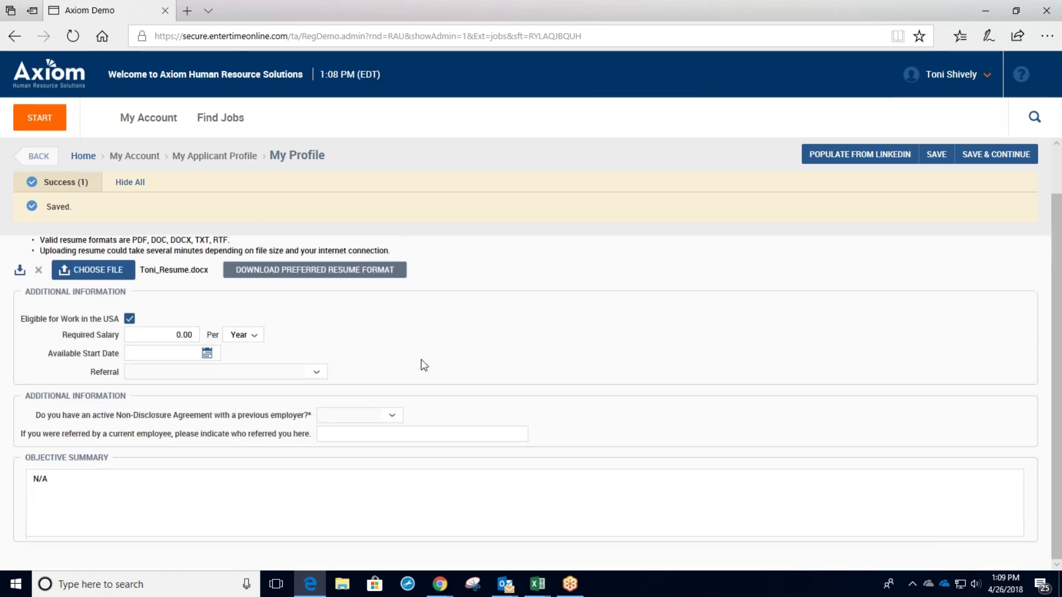
scroll(427, 396, up, 2)
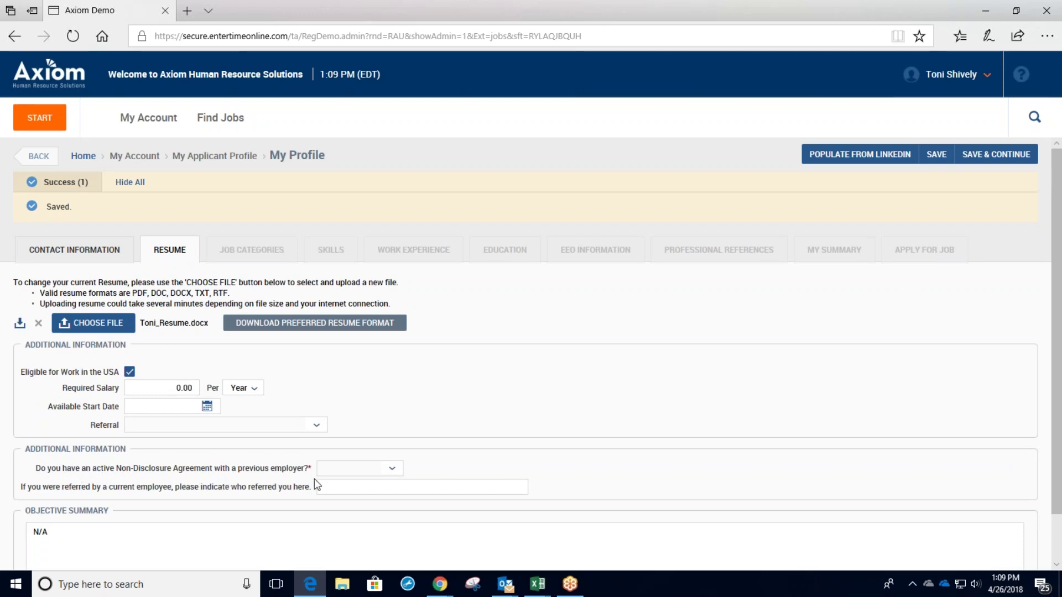
click(392, 471)
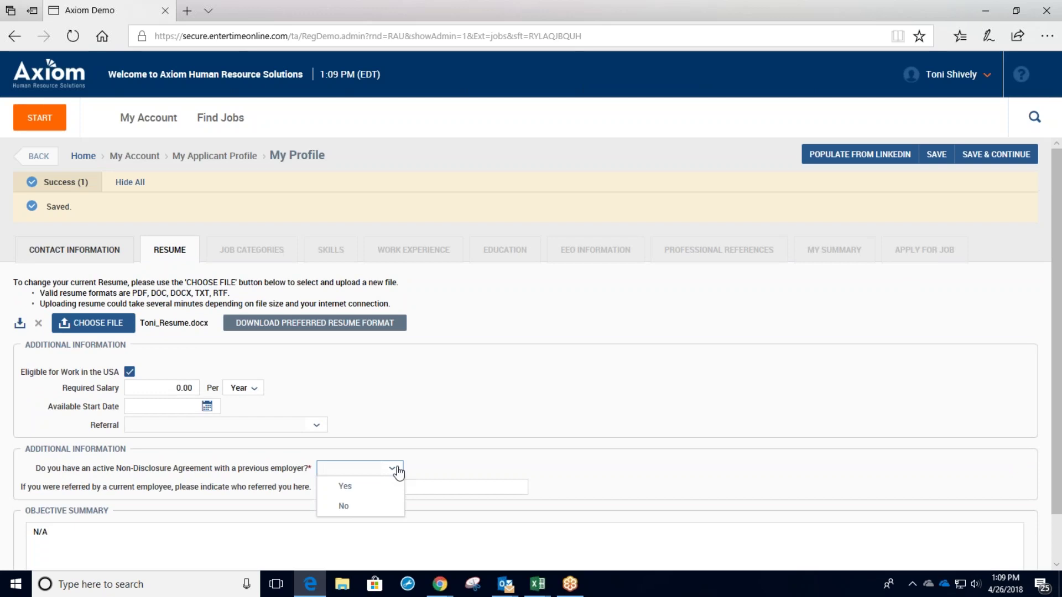
click(444, 458)
drag(304, 471, 318, 464)
click(320, 469)
key(Down)
key(Return)
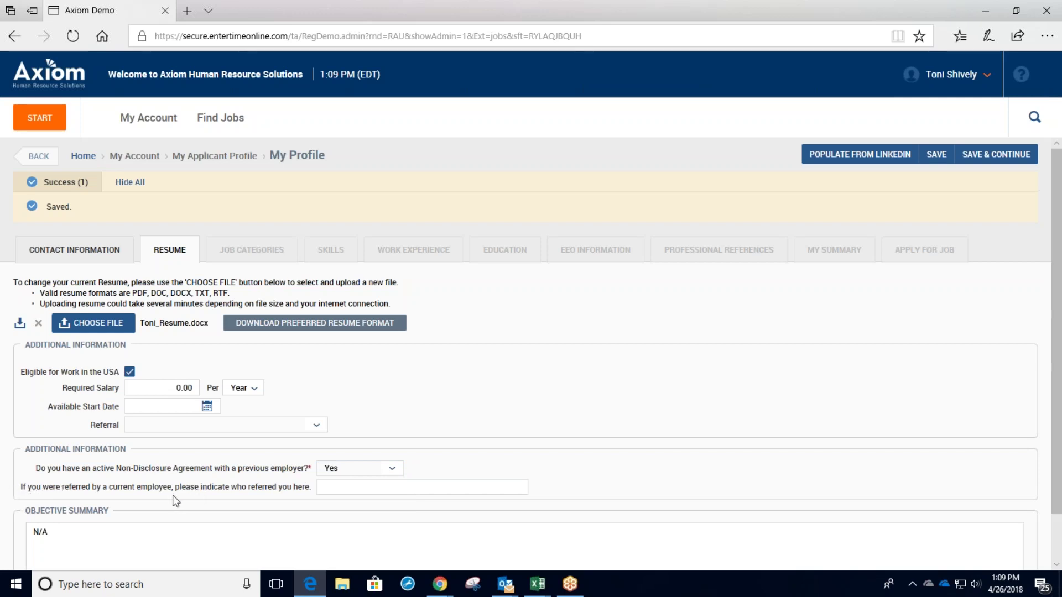
Enter the name of the current employee who referred the candidate.
click(344, 486)
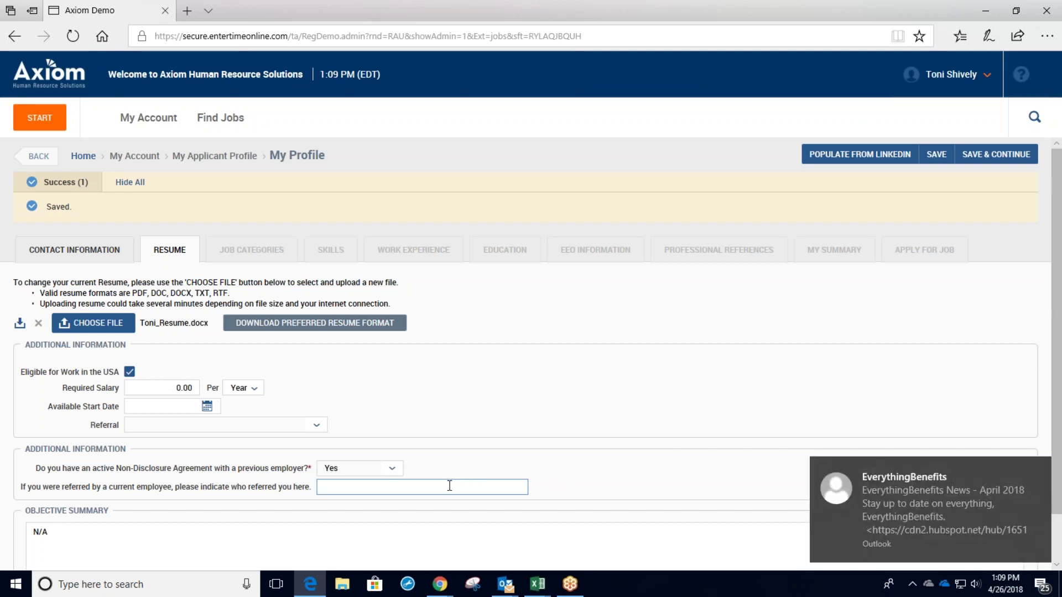
text(Jenny Smith)
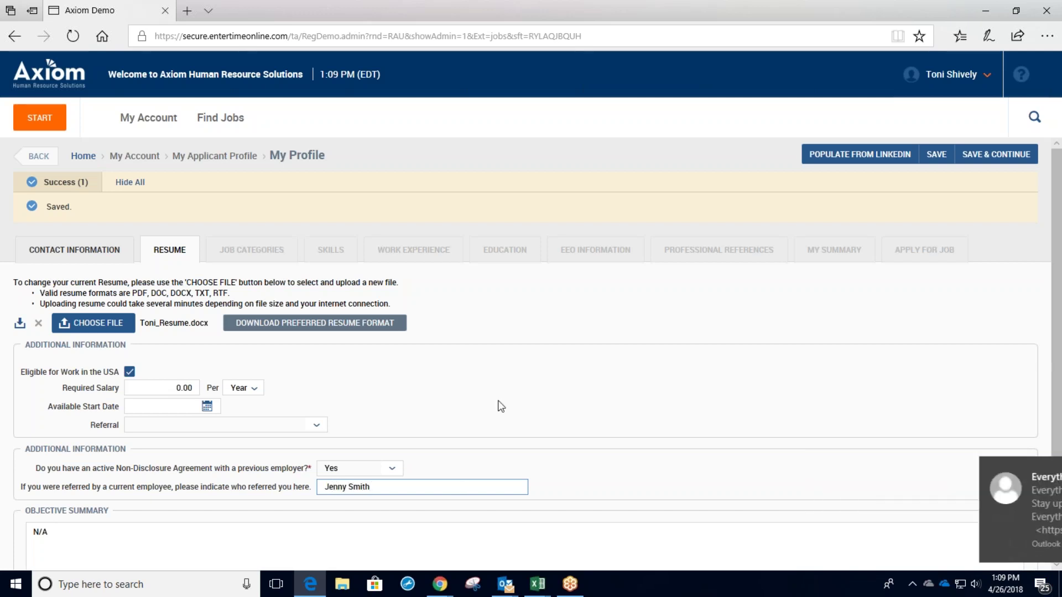
click(499, 405)
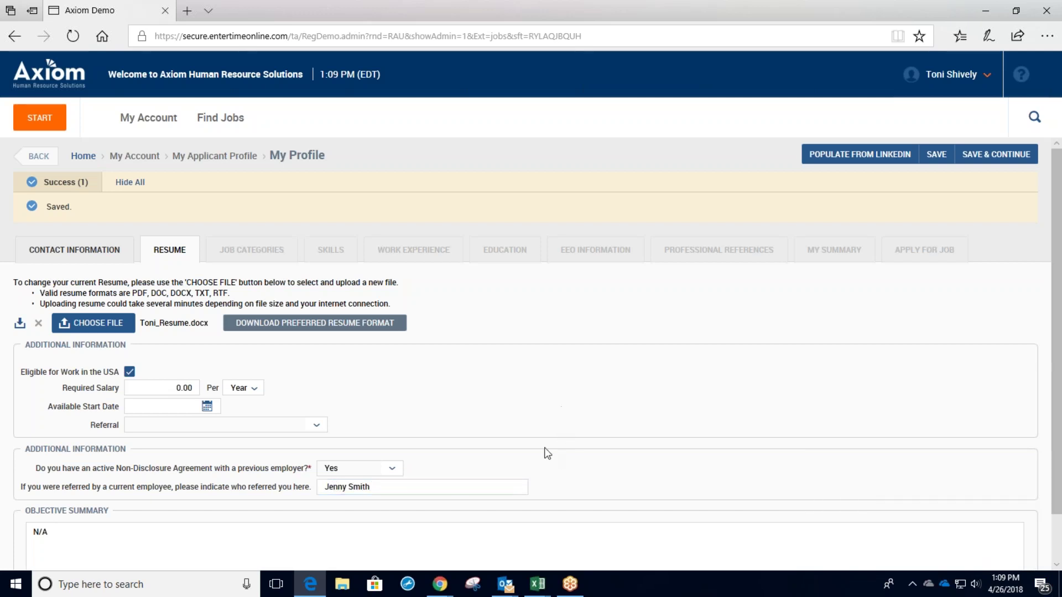
scroll(242, 445, down, 2)
scroll(605, 424, up, 2)
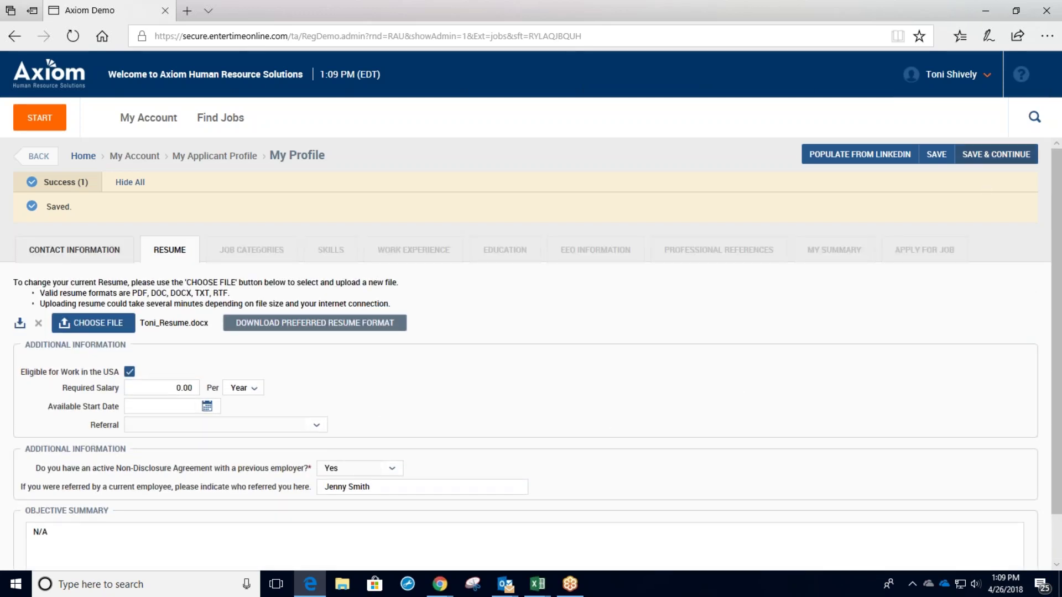
Move to Job Categories and add Project Manager with 8 years.
click(987, 159)
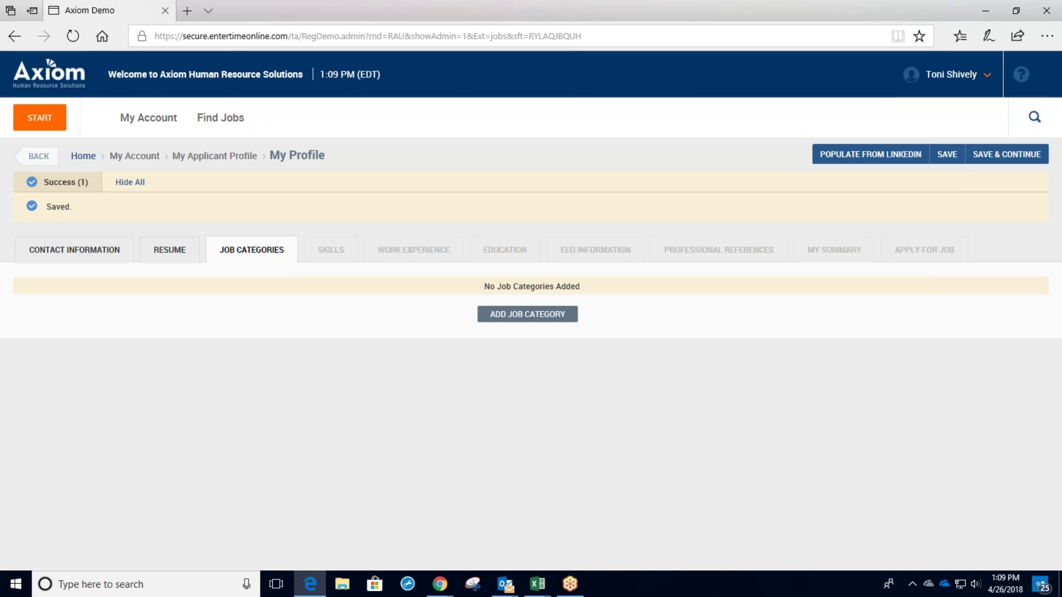
click(528, 315)
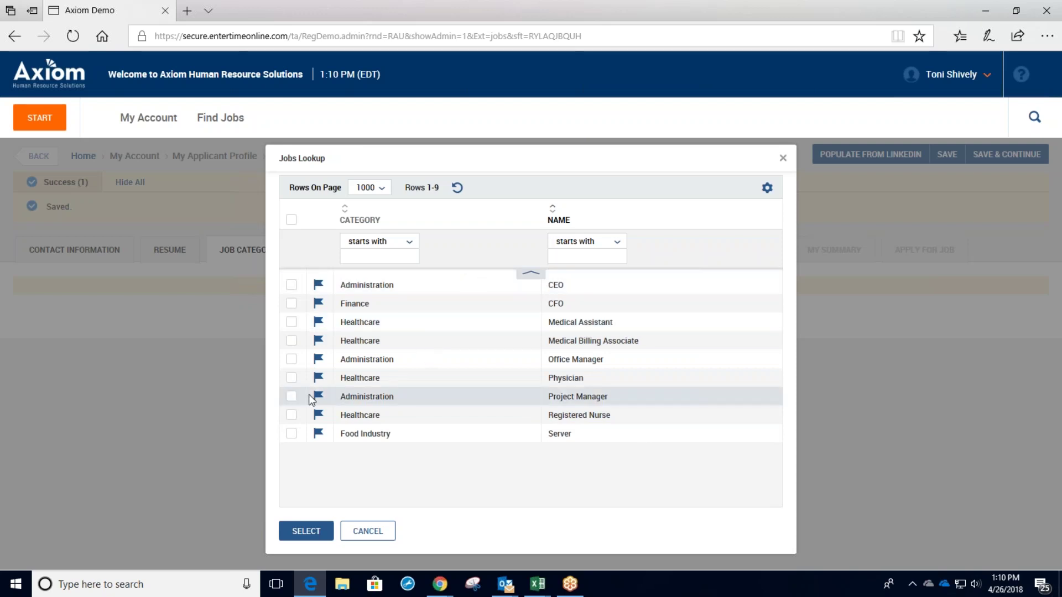
click(295, 402)
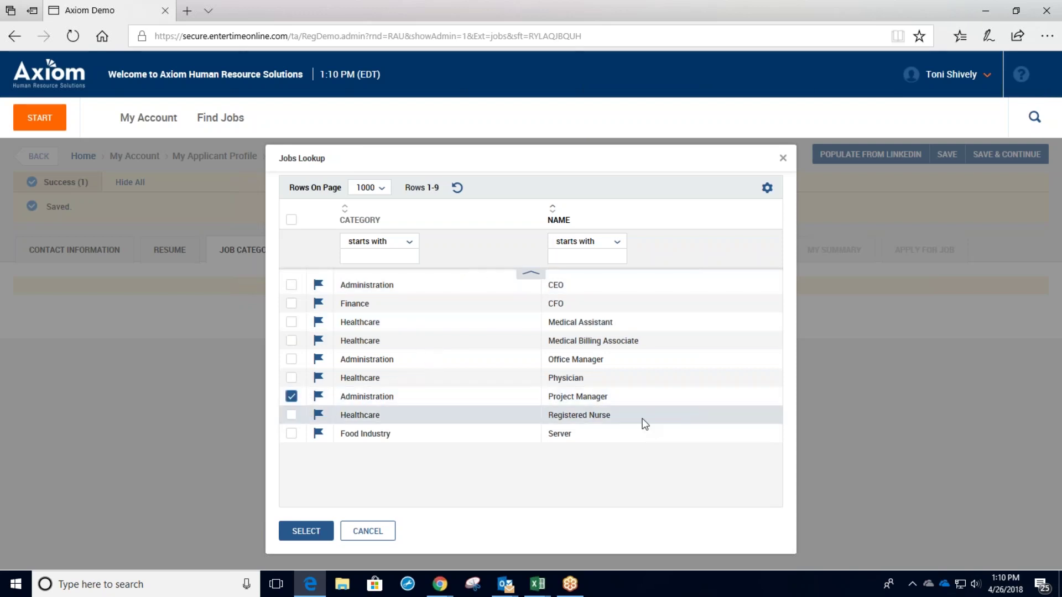
click(305, 531)
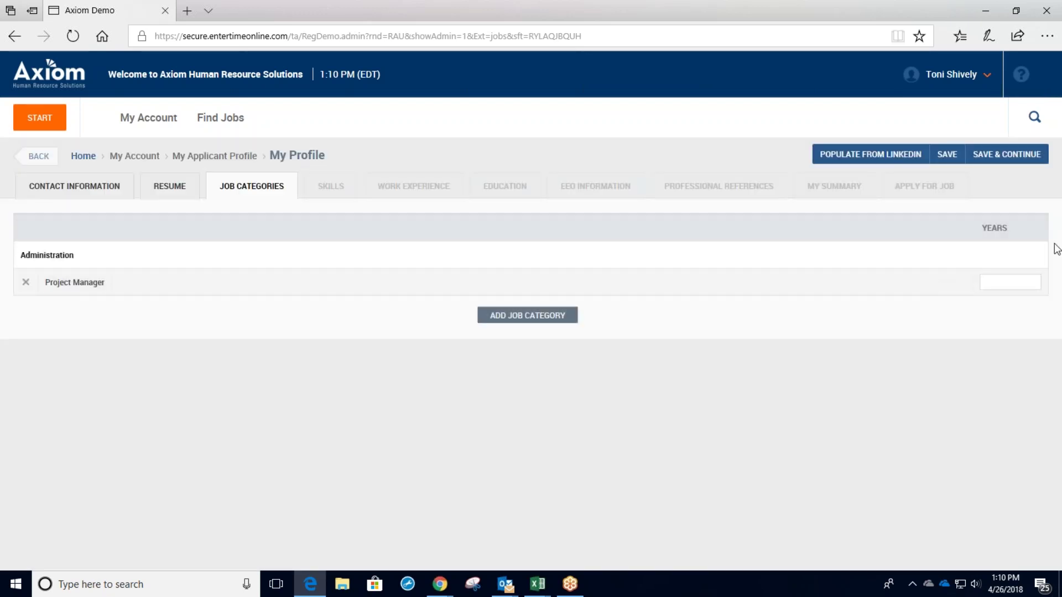
click(807, 351)
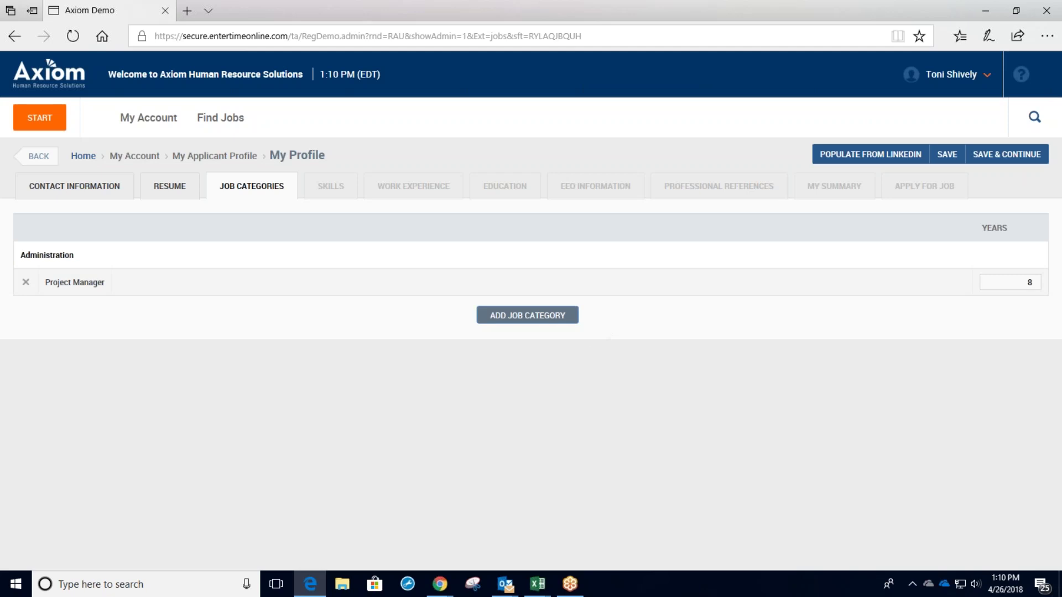
Add Medical Assistant under Healthcare with 2 years and save the categories.
click(528, 316)
double_click(326, 325)
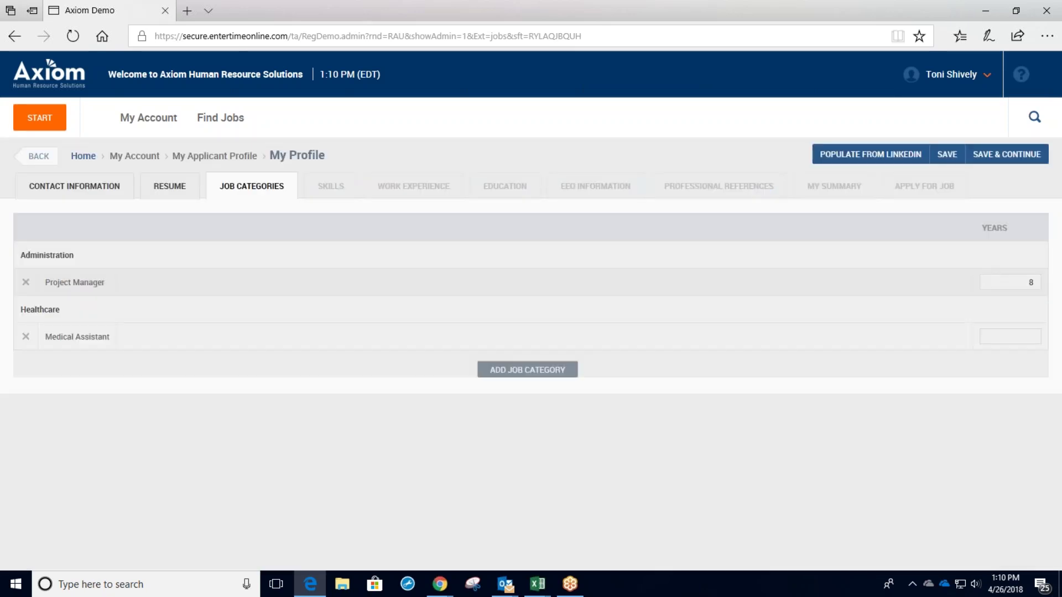
click(1017, 337)
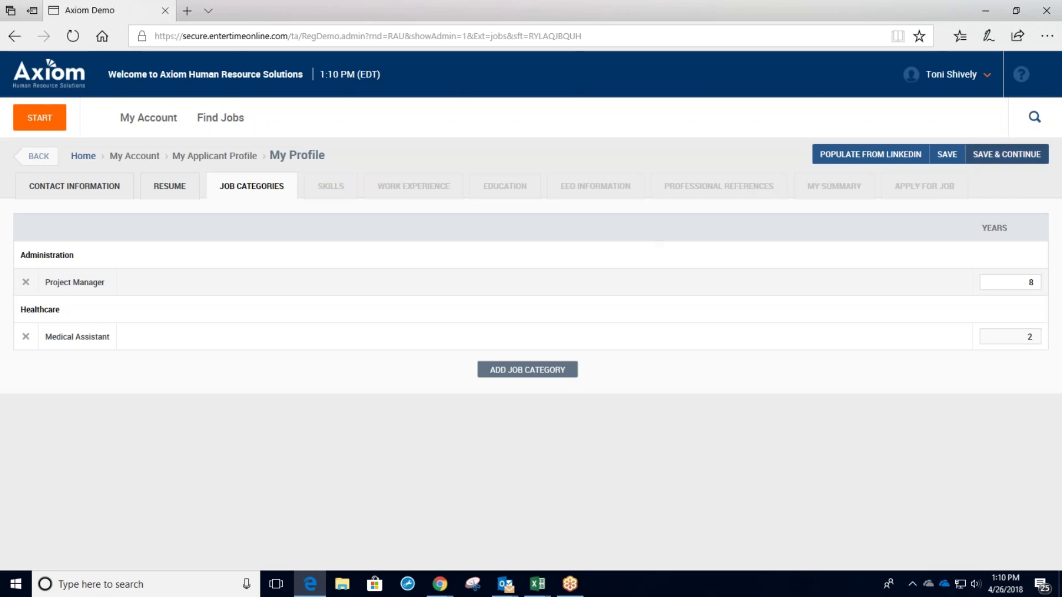
click(968, 160)
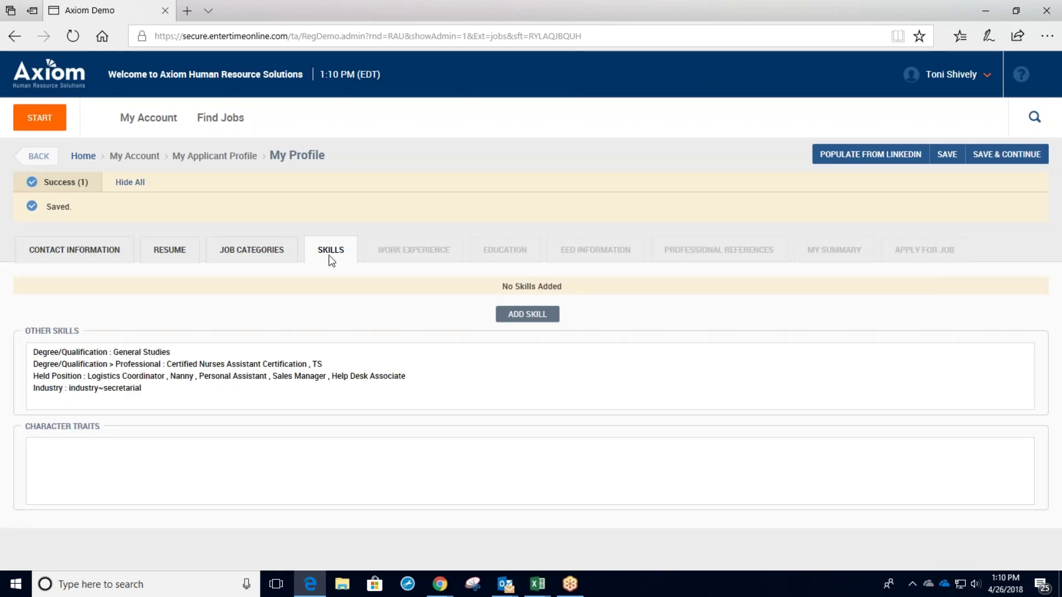
Close the Skills Lookup without adding any skill, moving on to Work Experience.
click(547, 319)
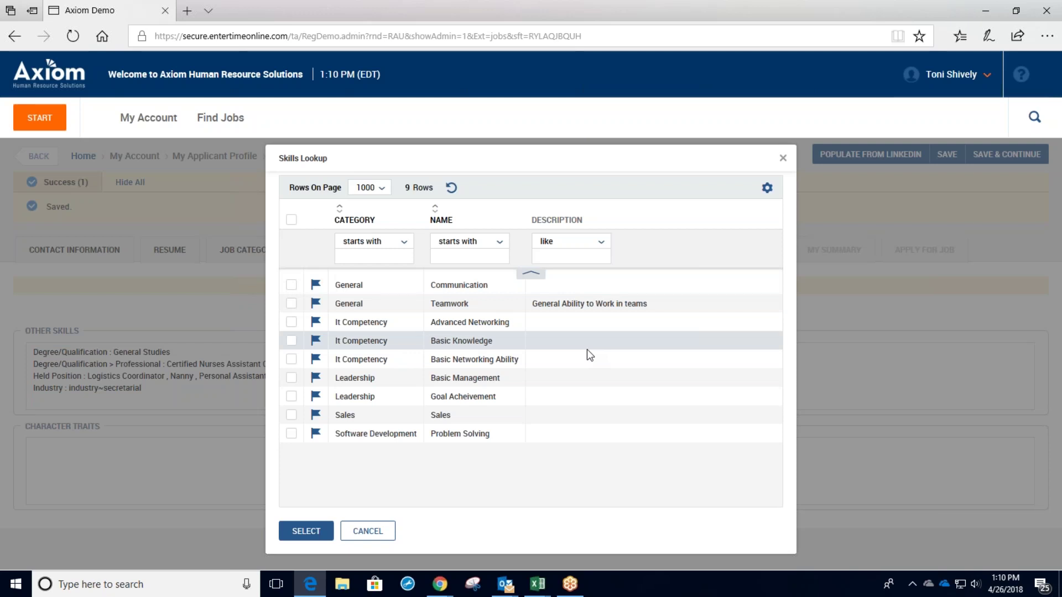
click(777, 159)
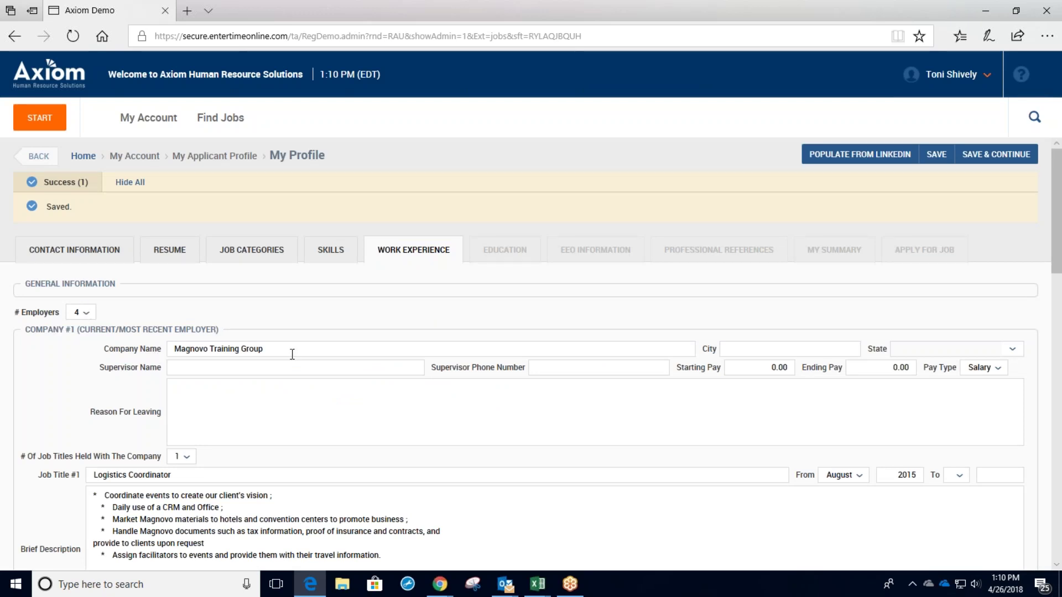
Scroll through the Work Experience tab to review all four employers, including In Home Care Taker and Red Cross.
scroll(292, 354, down, 3)
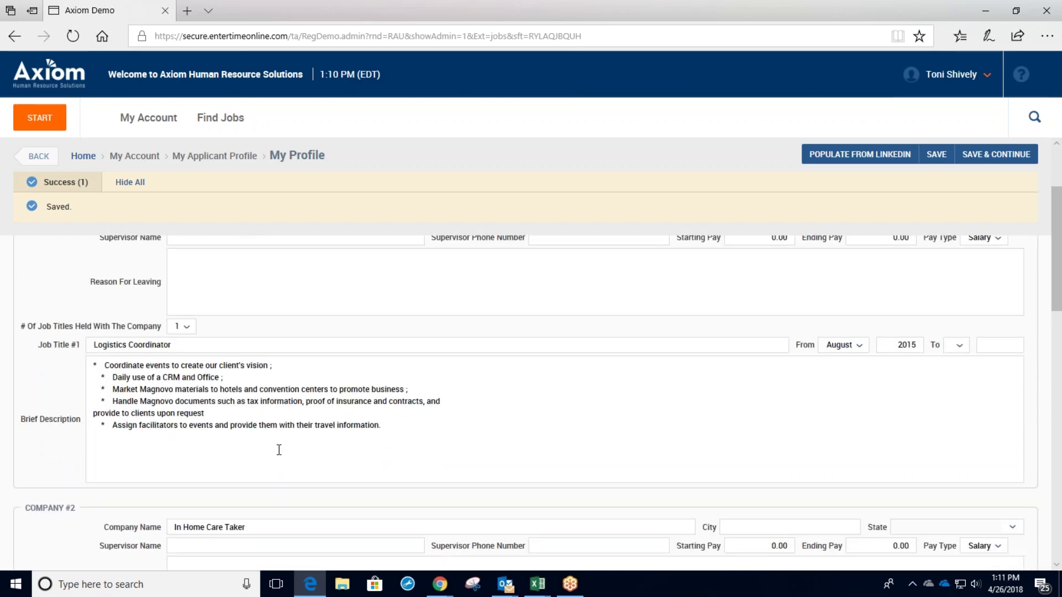
scroll(497, 403, down, 1)
scroll(497, 403, down, 2)
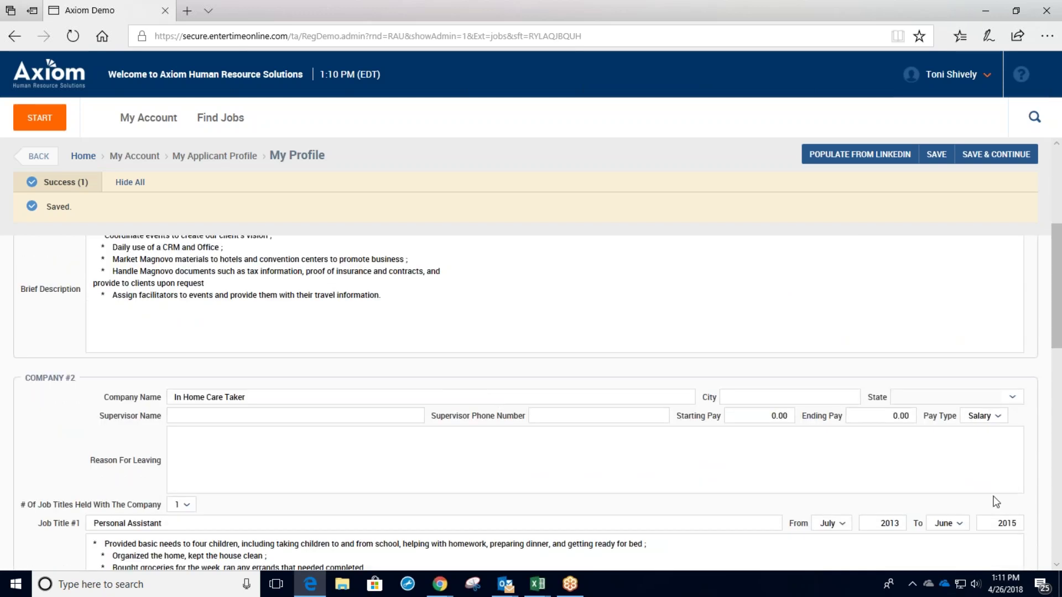
scroll(1037, 479, down, 1)
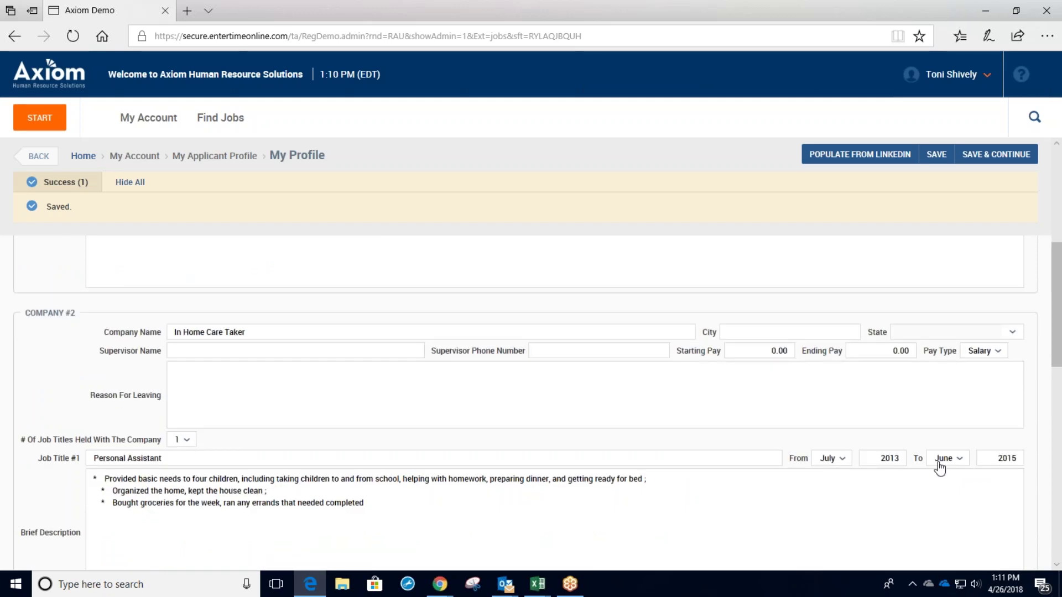
scroll(1010, 460, down, 6)
scroll(1011, 460, down, 6)
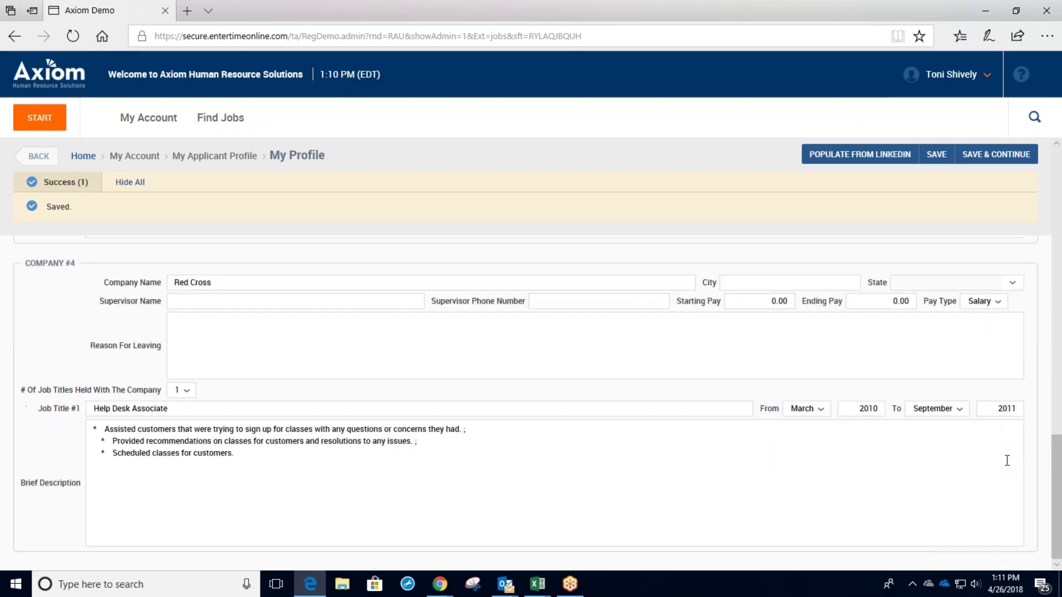
scroll(1003, 502, up, 12)
scroll(1003, 502, up, 6)
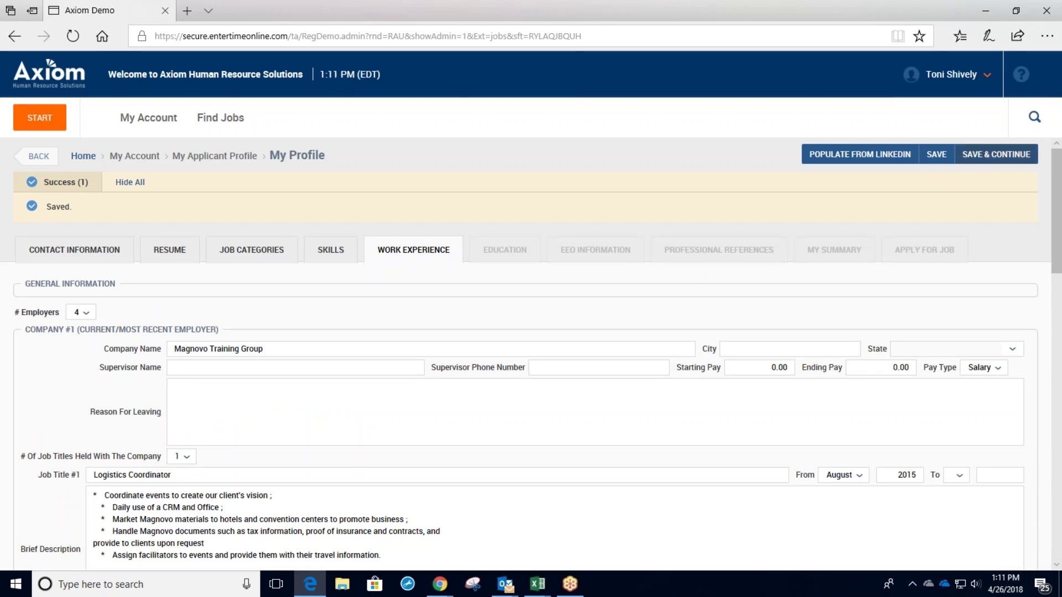
Save the Work Experience, Education, EEO Information and Professional References tabs in turn to reach My Summary.
click(999, 157)
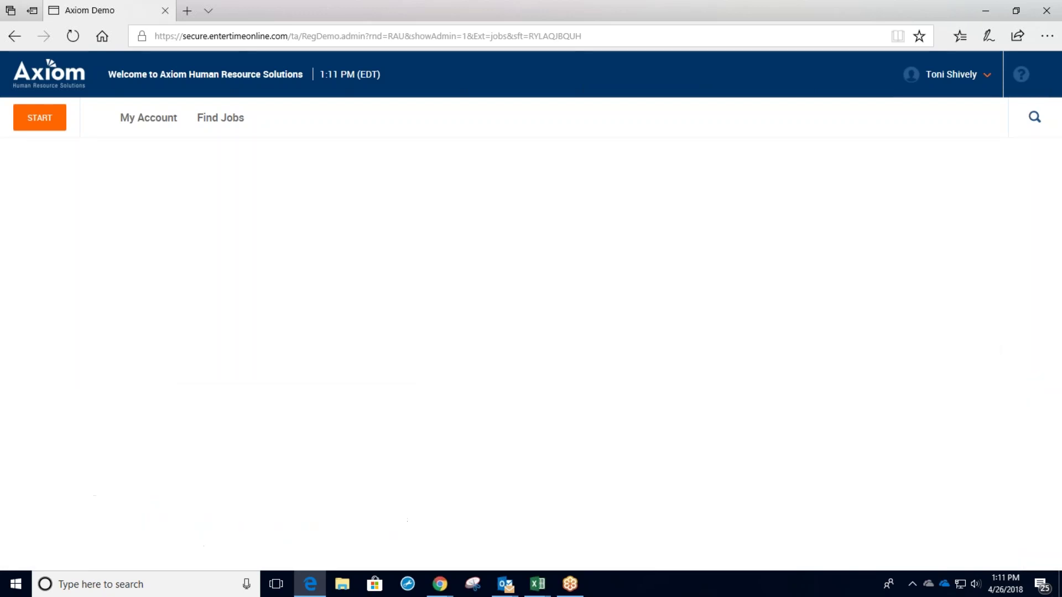
scroll(271, 284, down, 2)
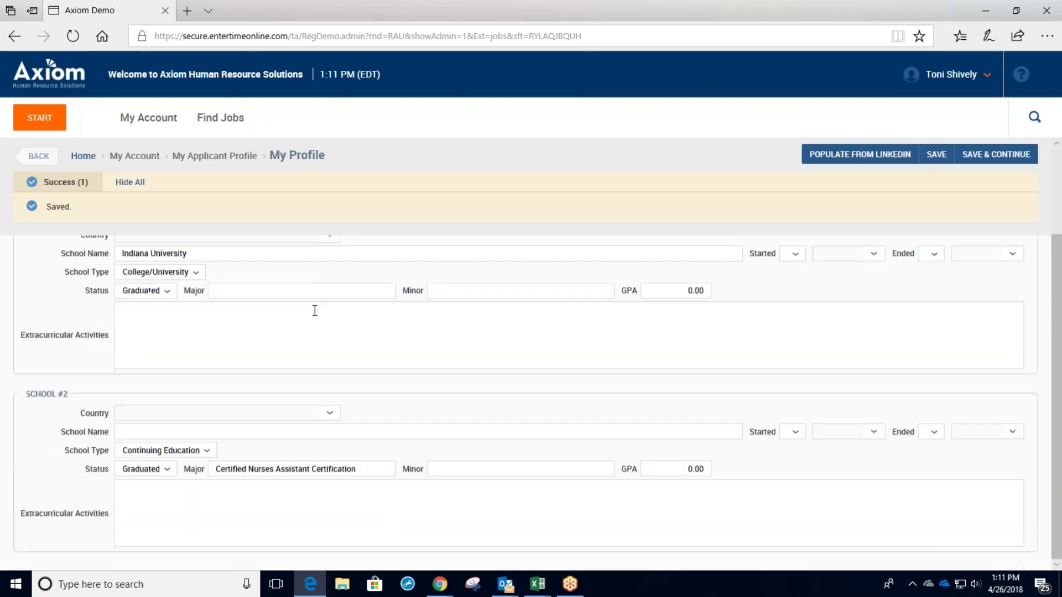
scroll(567, 509, up, 2)
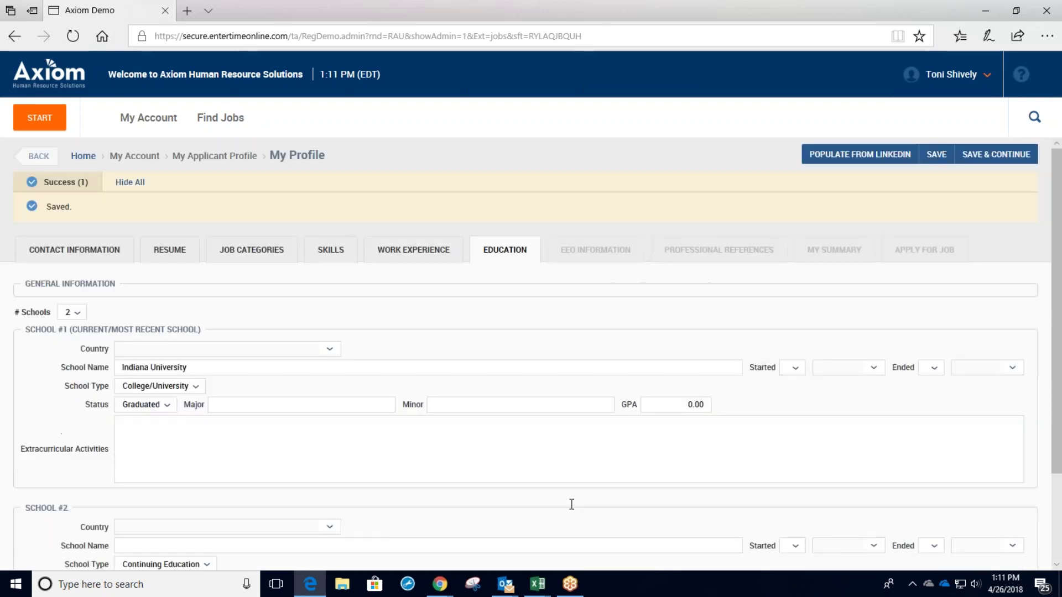
click(1028, 162)
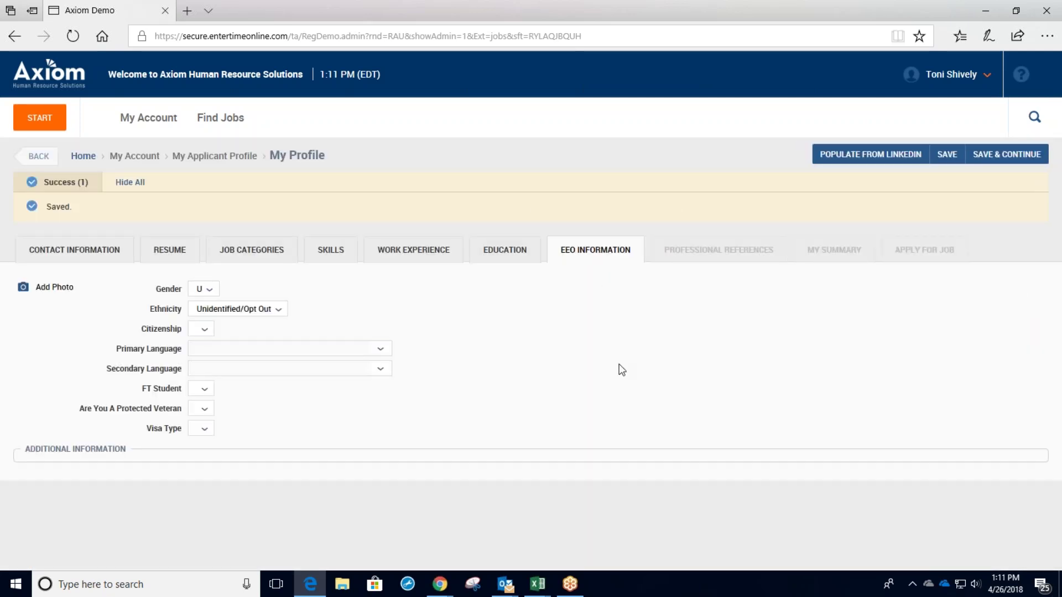
click(1002, 160)
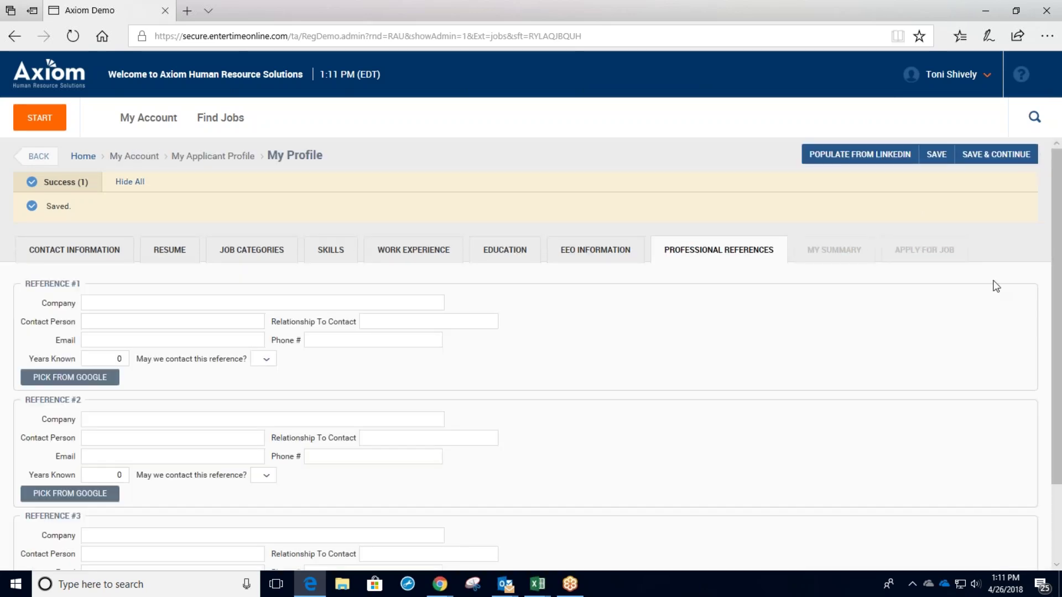
click(1001, 159)
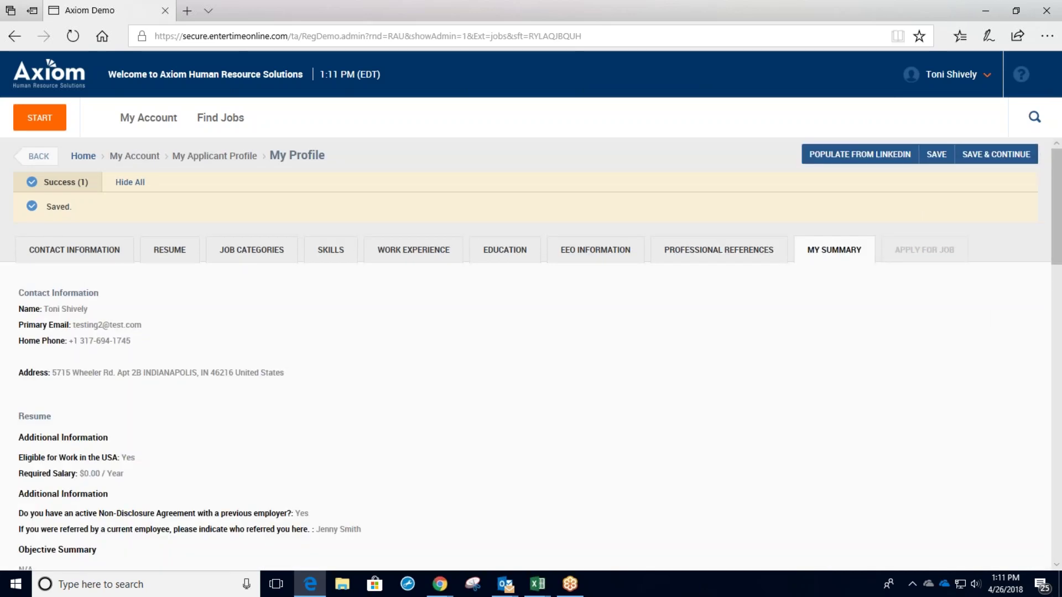
scroll(767, 336, down, 15)
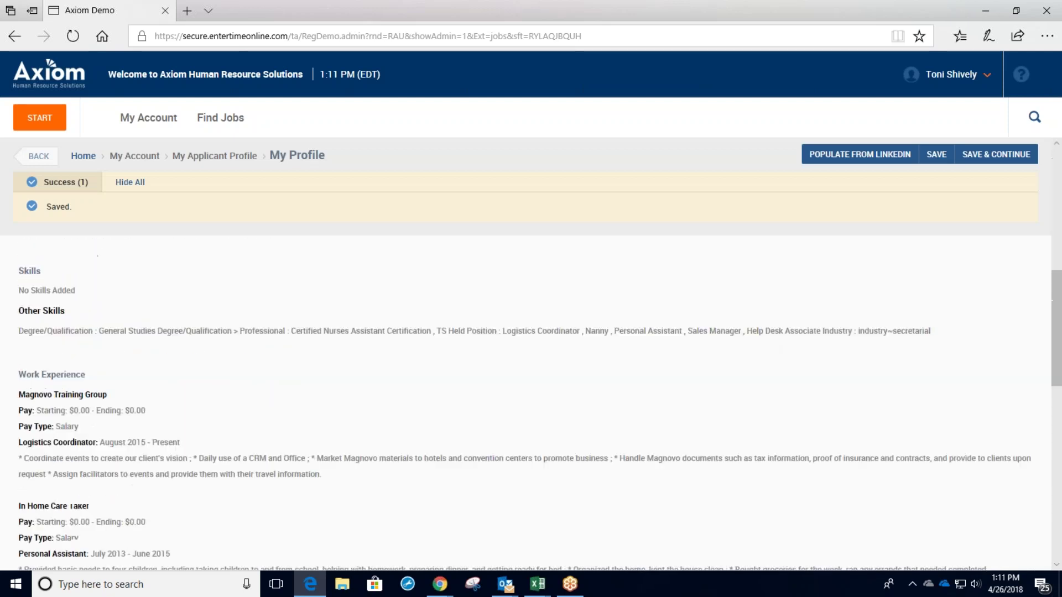
scroll(849, 362, up, 10)
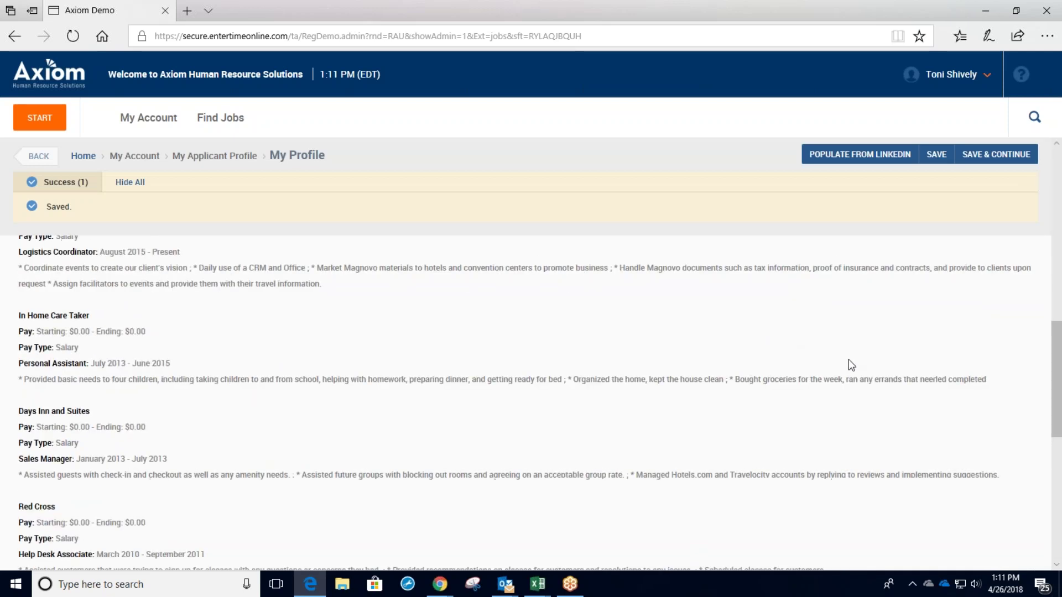
scroll(849, 362, up, 4)
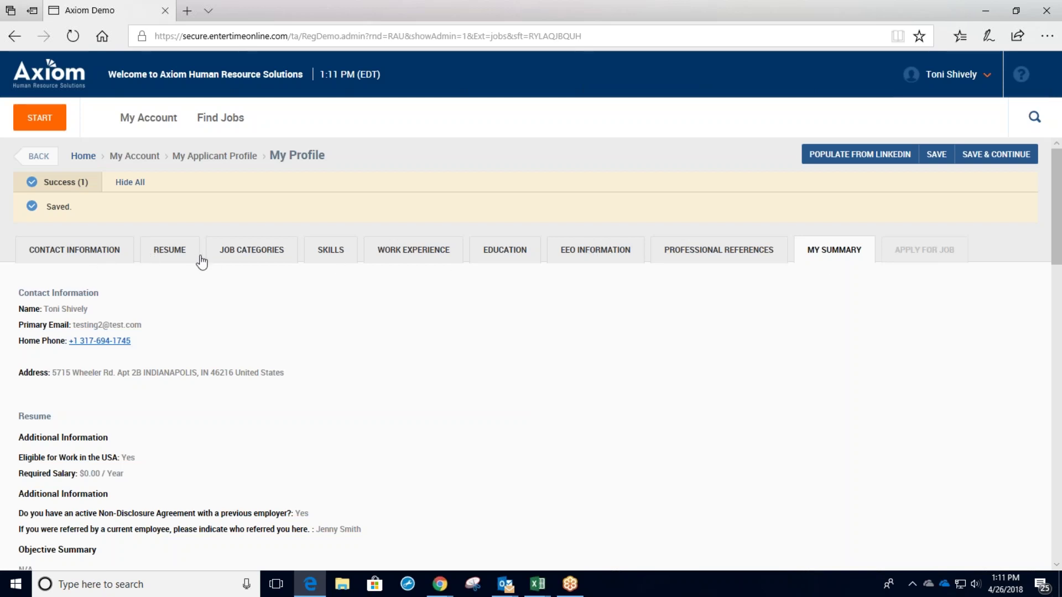
Apply for the Project Manager job, confirm the submission, and re-save the applicant profile.
click(1018, 159)
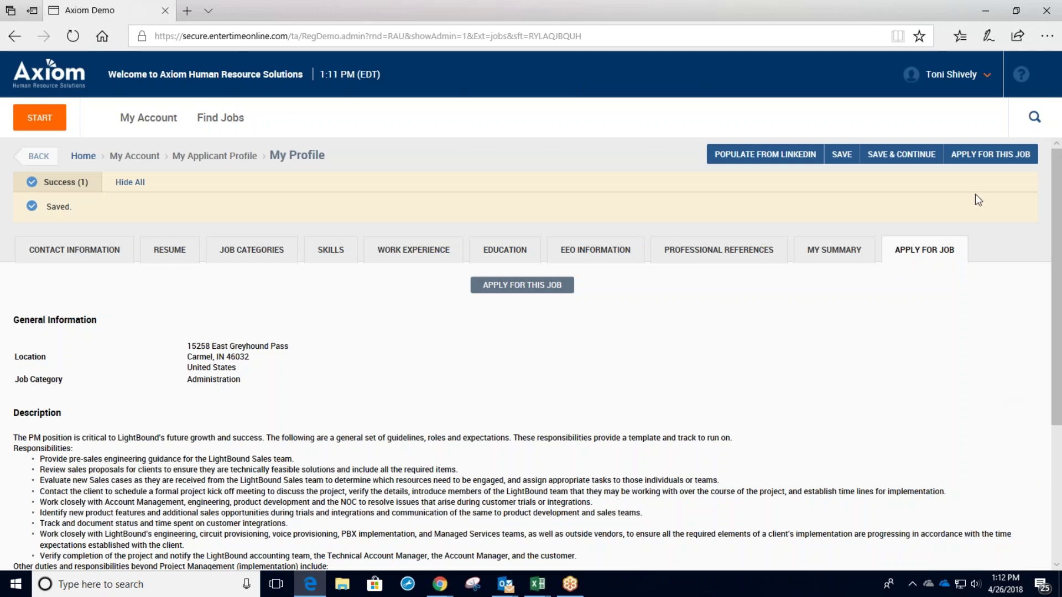
scroll(585, 433, down, 4)
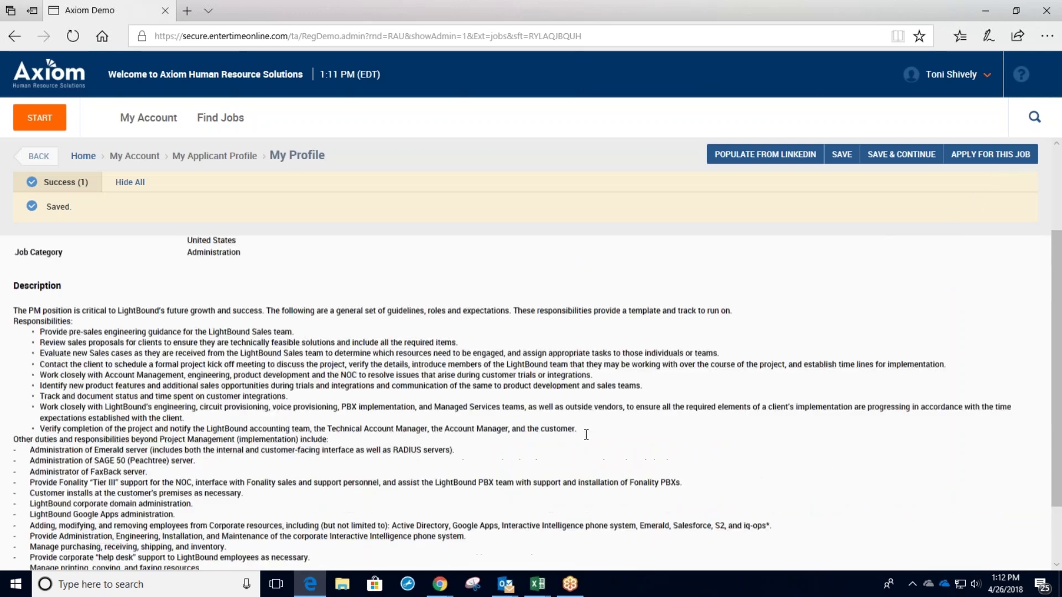
scroll(676, 437, up, 4)
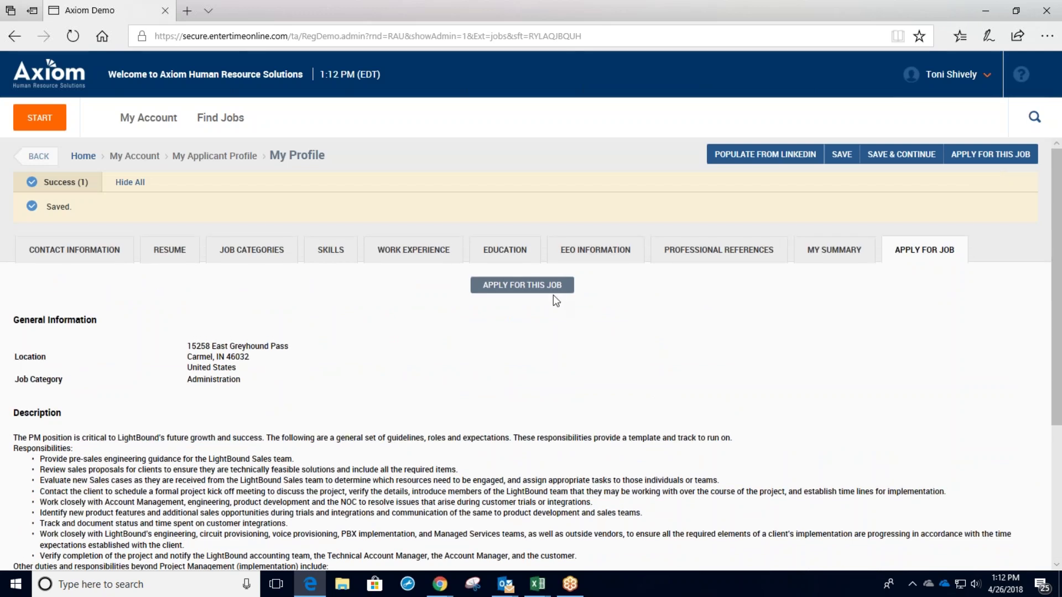
click(550, 288)
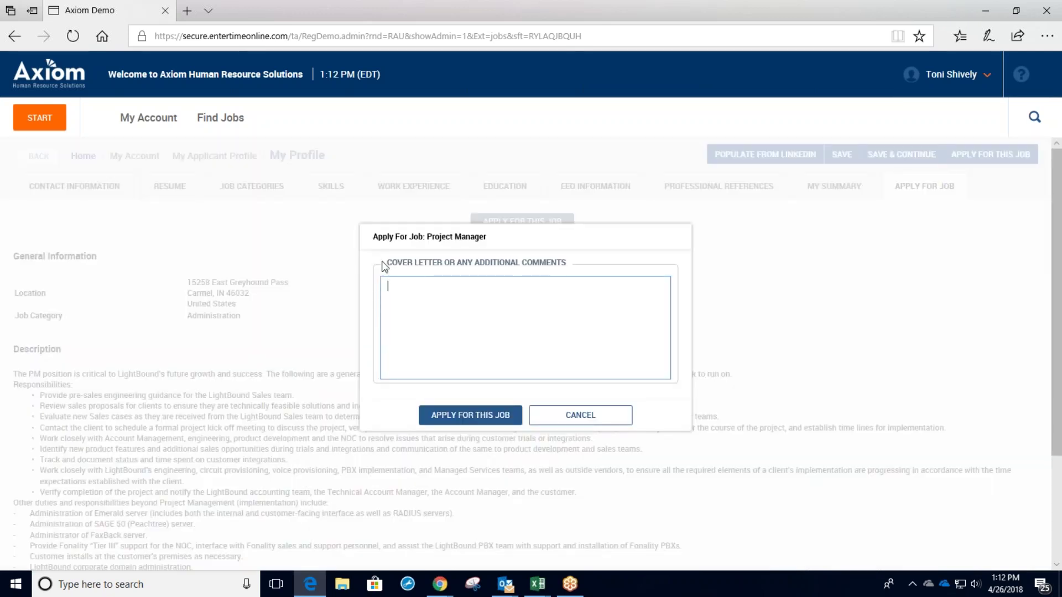
click(496, 418)
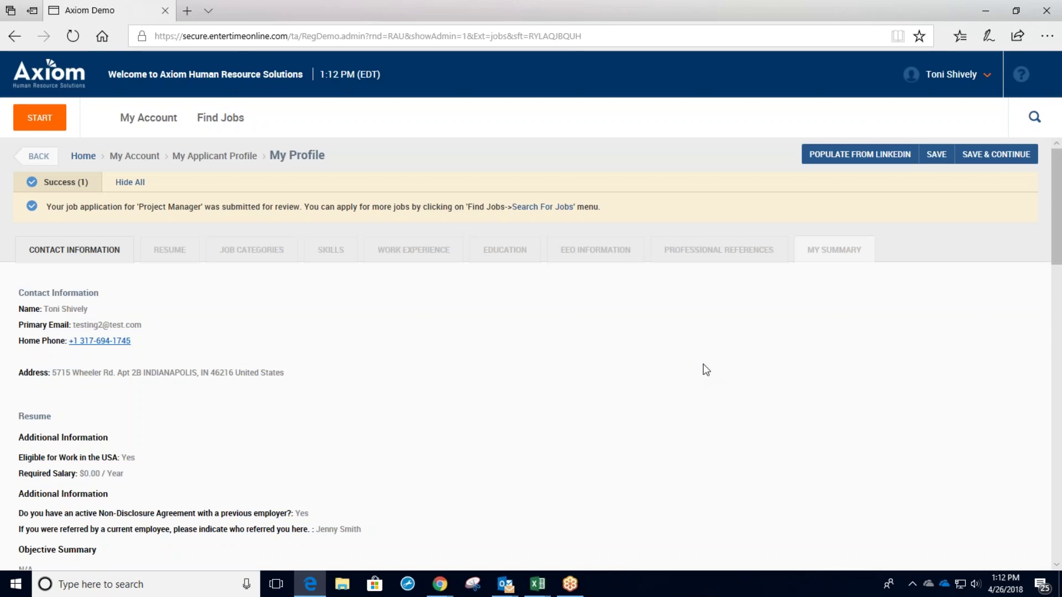
click(987, 155)
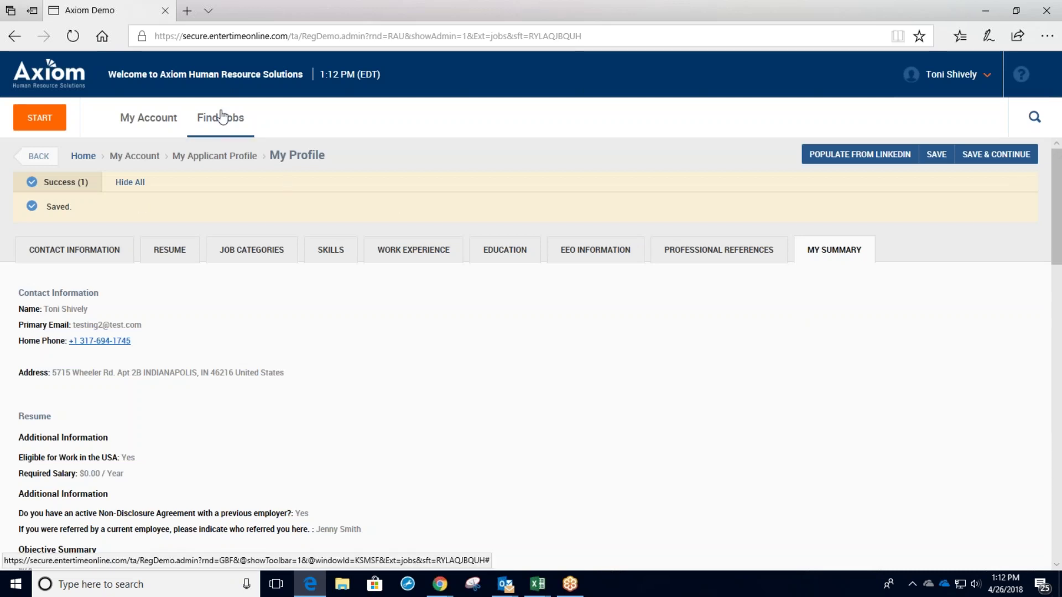
Find the Customer Service Rep job under Find Jobs > Search For Jobs and begin applying for it.
click(221, 132)
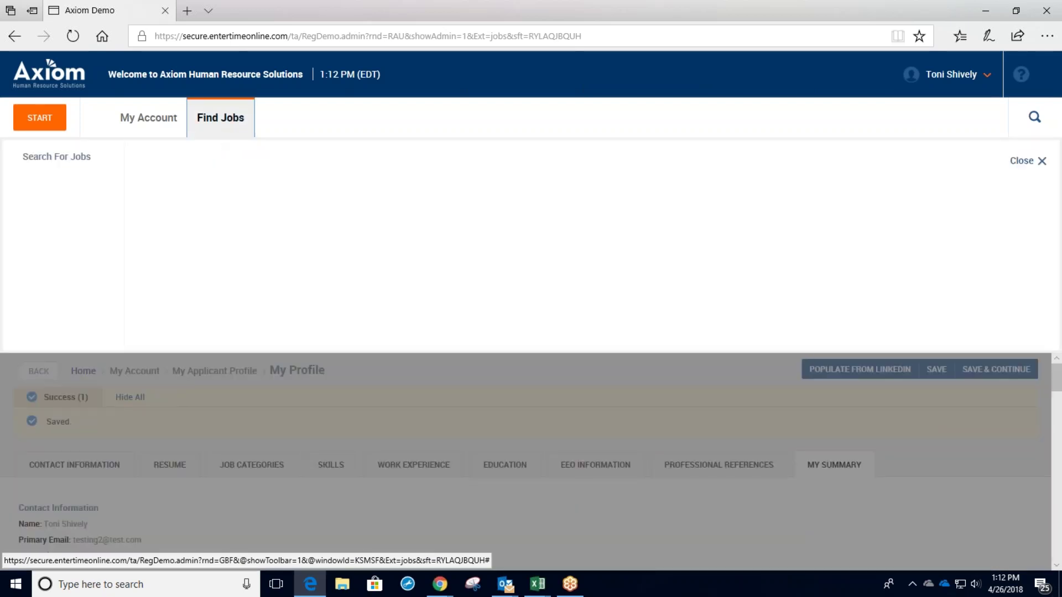
click(75, 158)
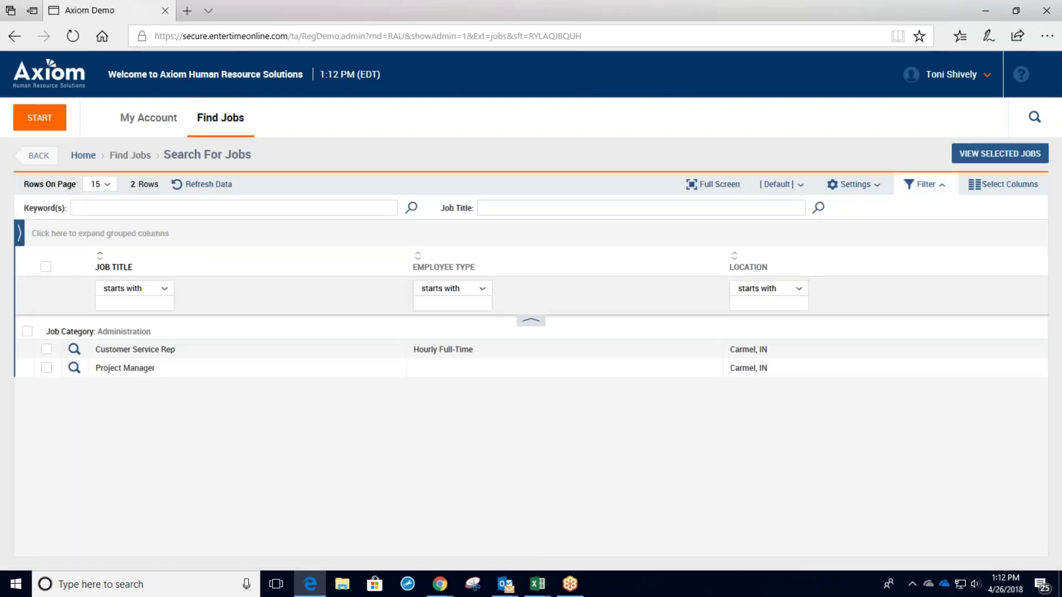
drag(100, 350, 198, 352)
click(198, 352)
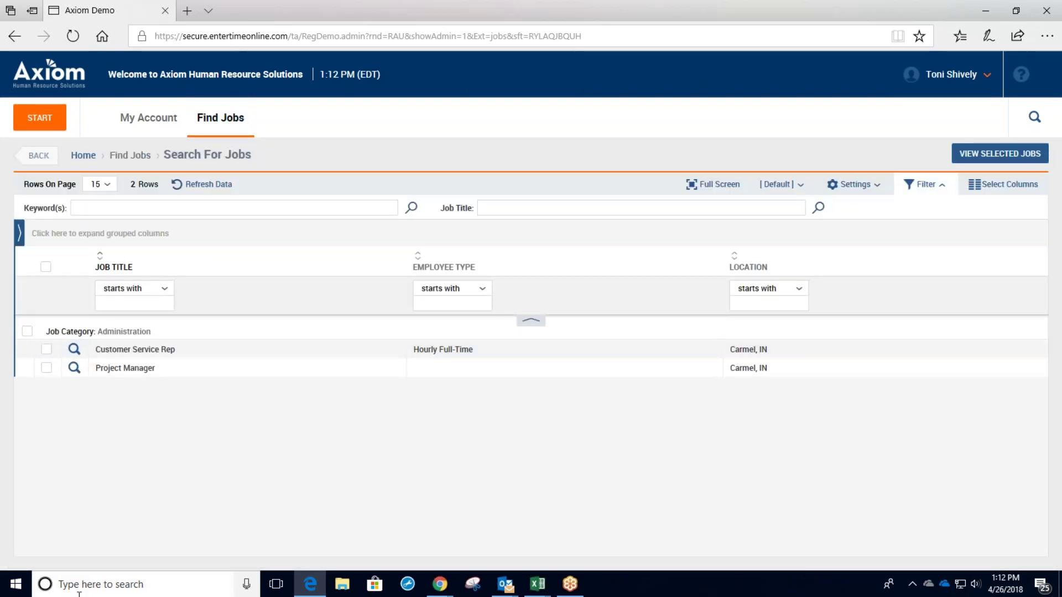
click(74, 350)
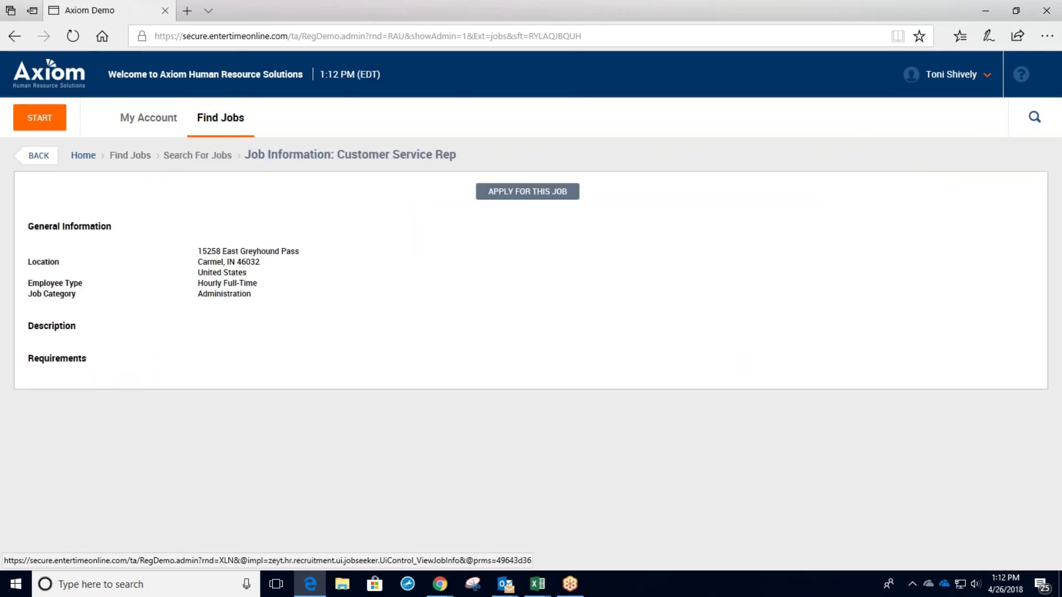
click(520, 198)
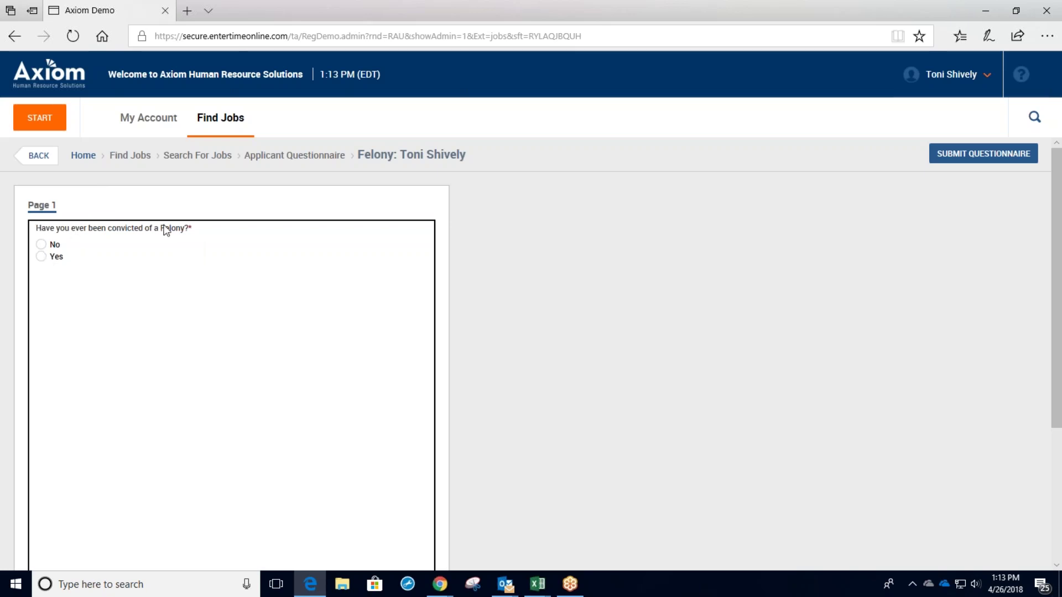
Answer Yes to the felony question and submit the questionnaire.
click(41, 256)
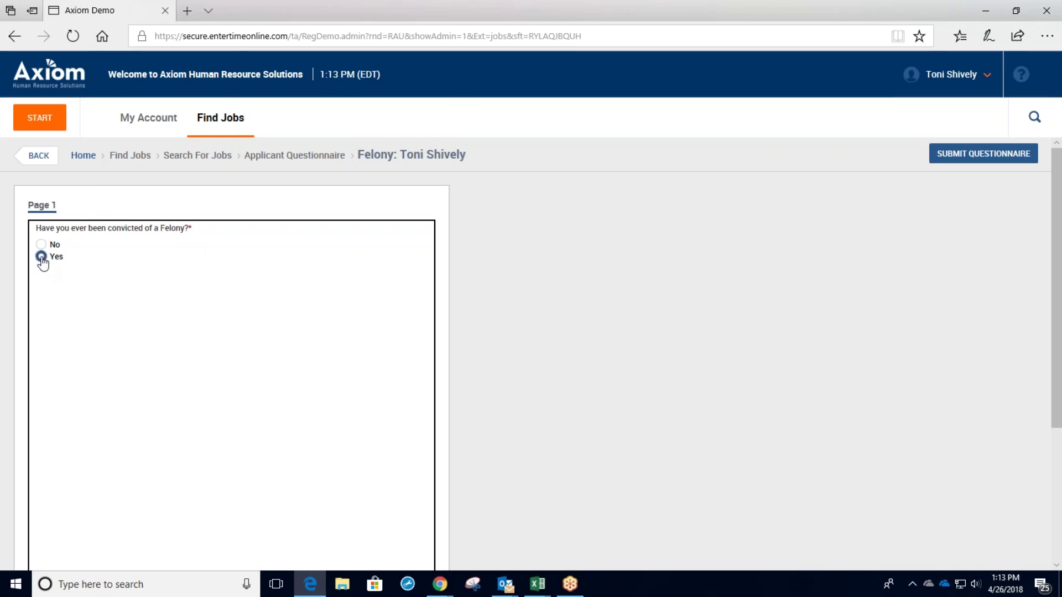
click(1002, 157)
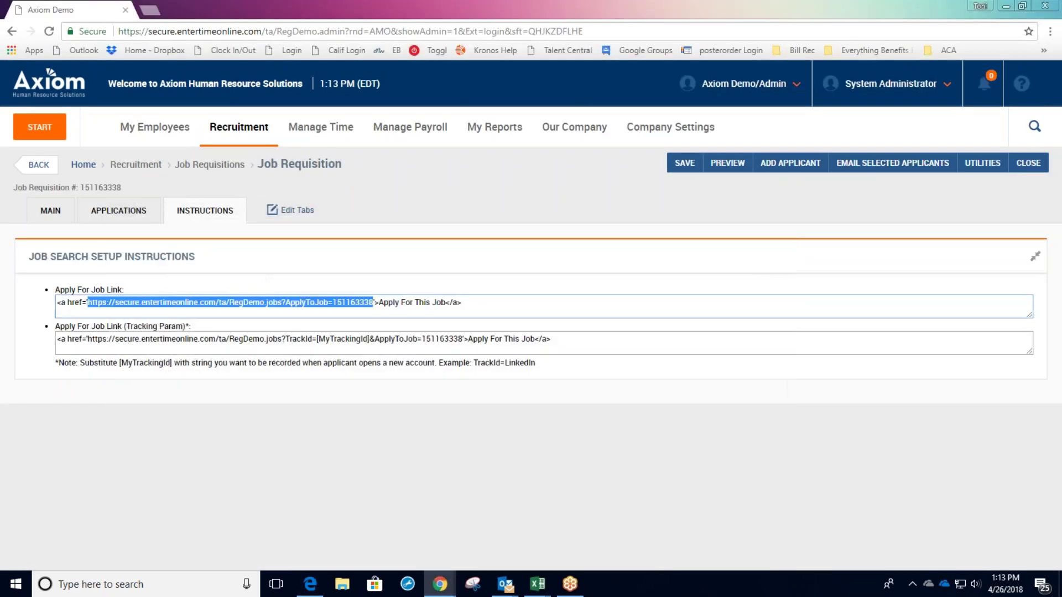
Open the applicant's Main tab from the Applications list of Project Manager requisition 151163338.
click(420, 267)
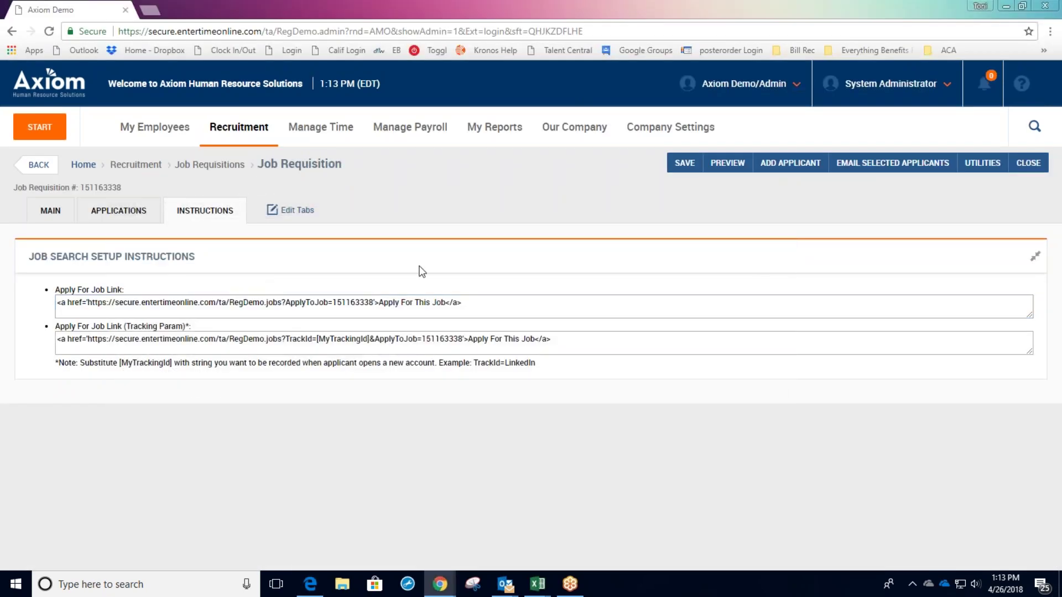
click(38, 165)
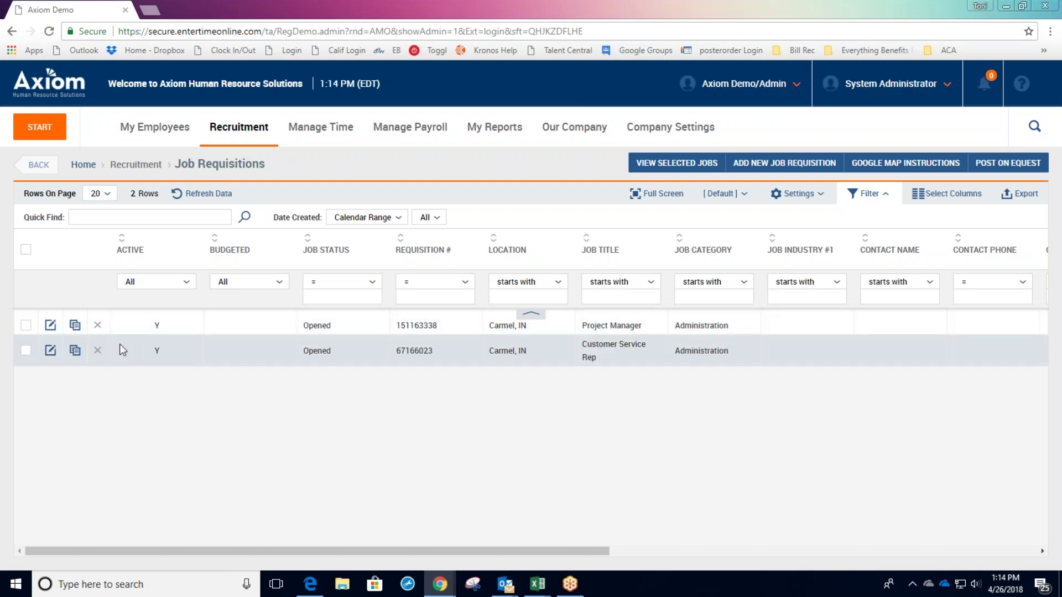
click(51, 325)
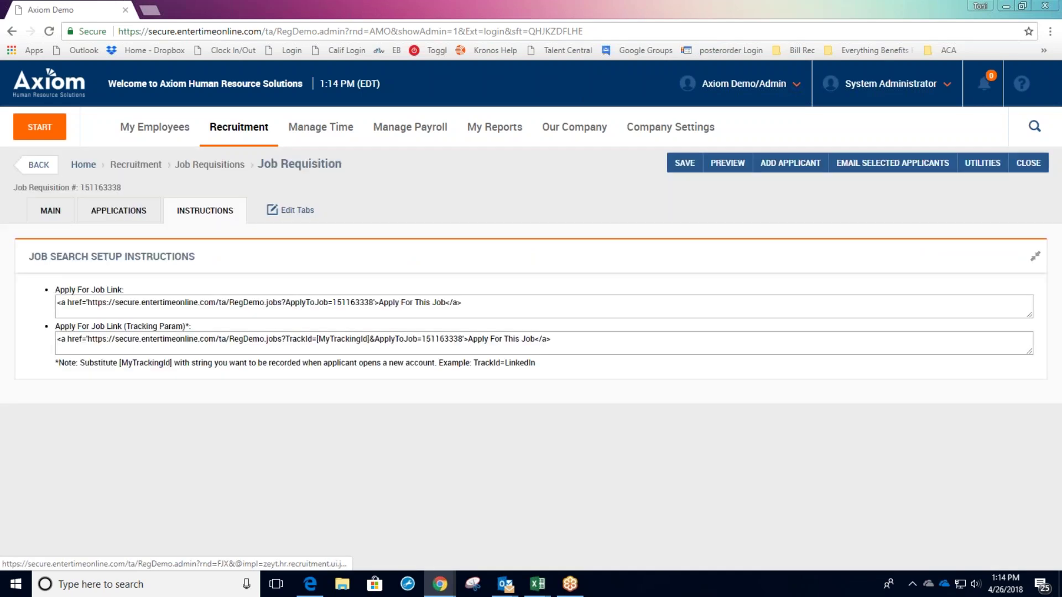
click(124, 214)
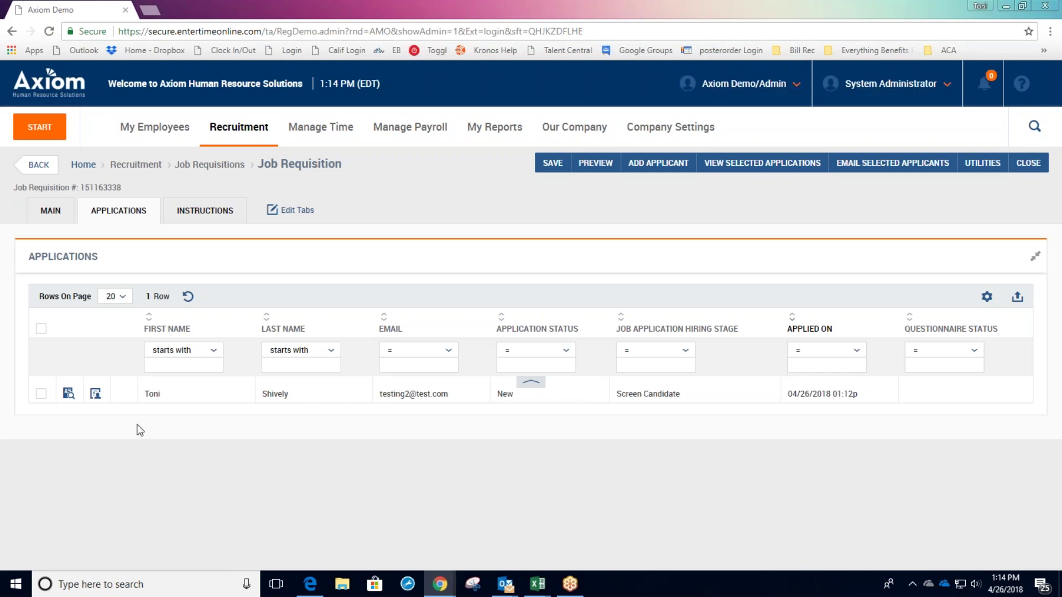
click(152, 394)
click(58, 212)
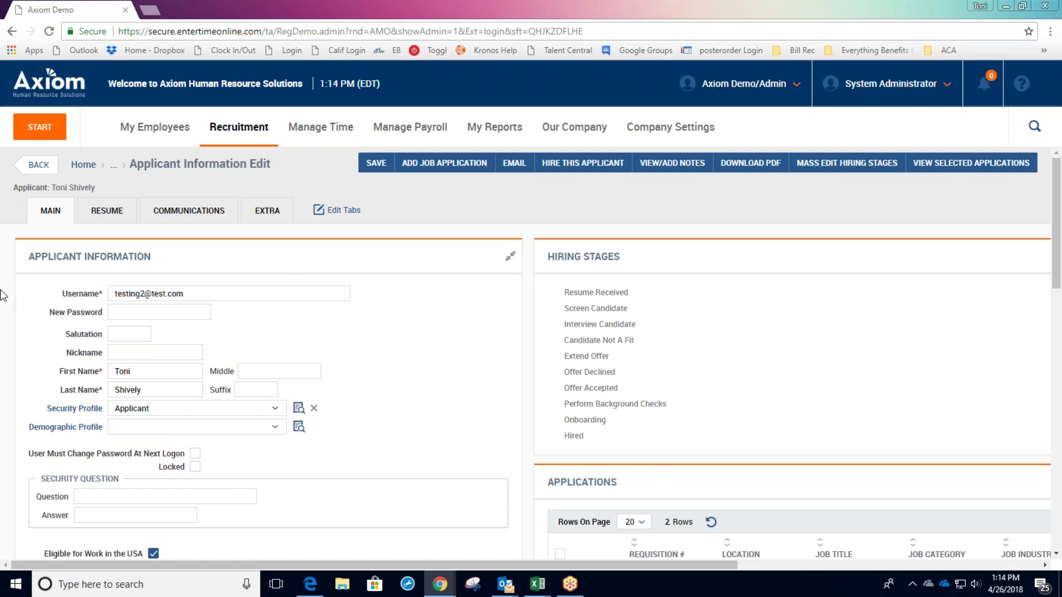
Tick Resume Received and Screen Candidate in the applicant's Hiring Stages list.
scroll(2, 296, down, 4)
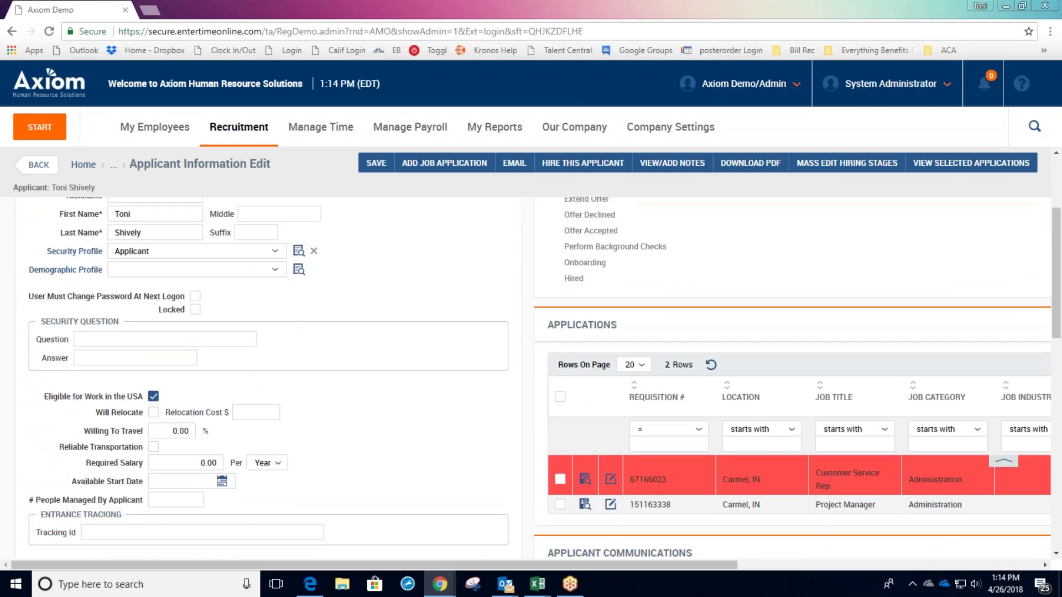
scroll(530, 376, down, 6)
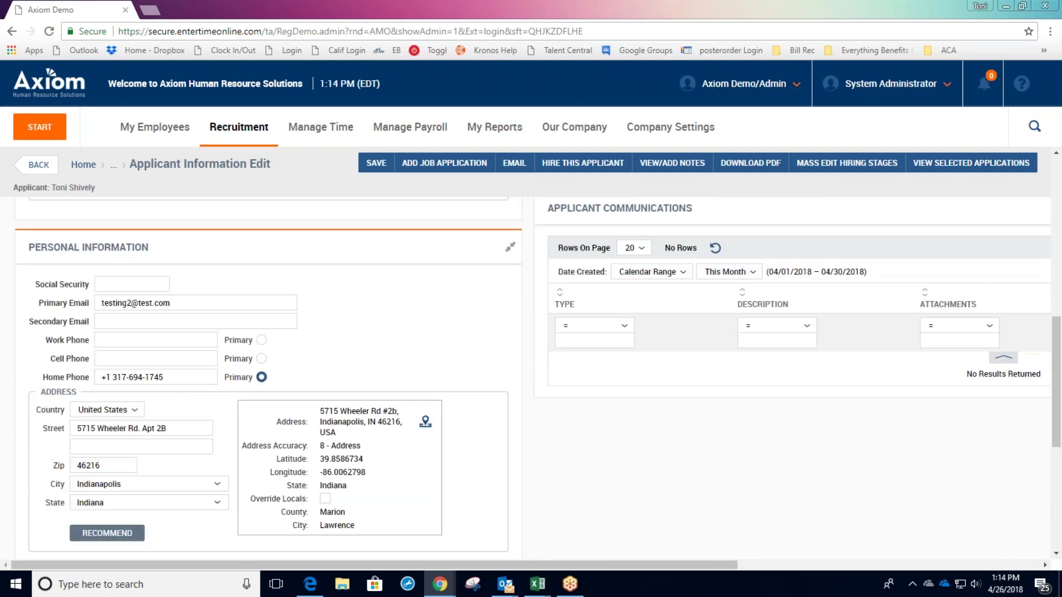
scroll(247, 447, down, 5)
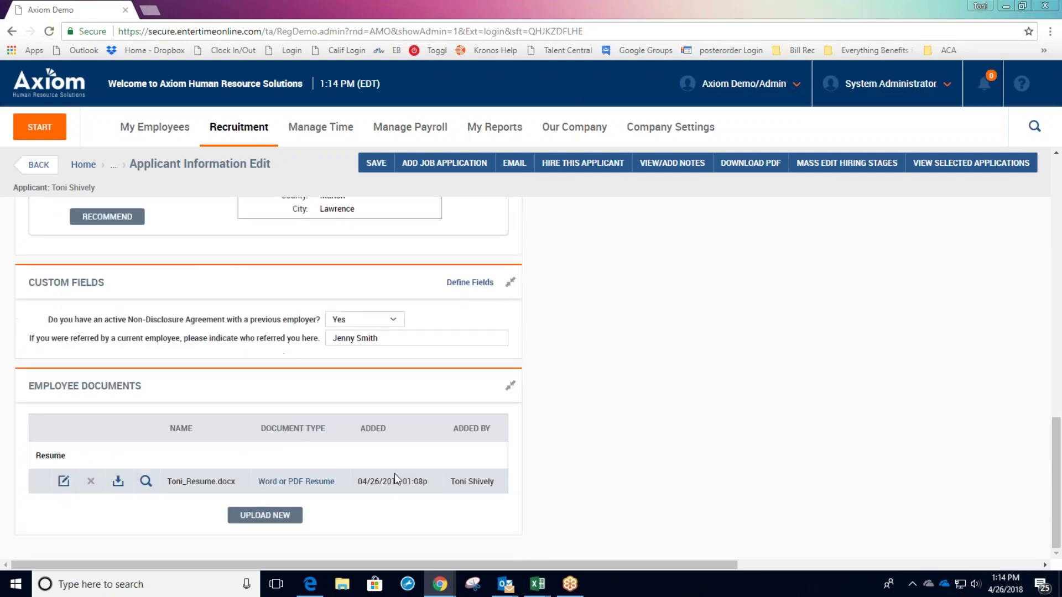
scroll(426, 374, up, 7)
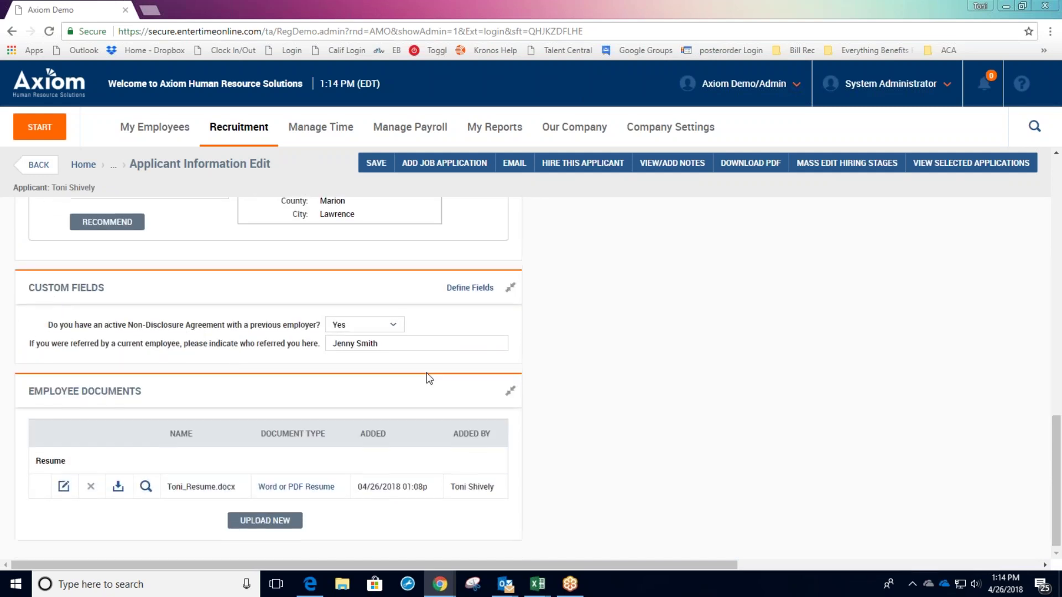
scroll(501, 405, up, 8)
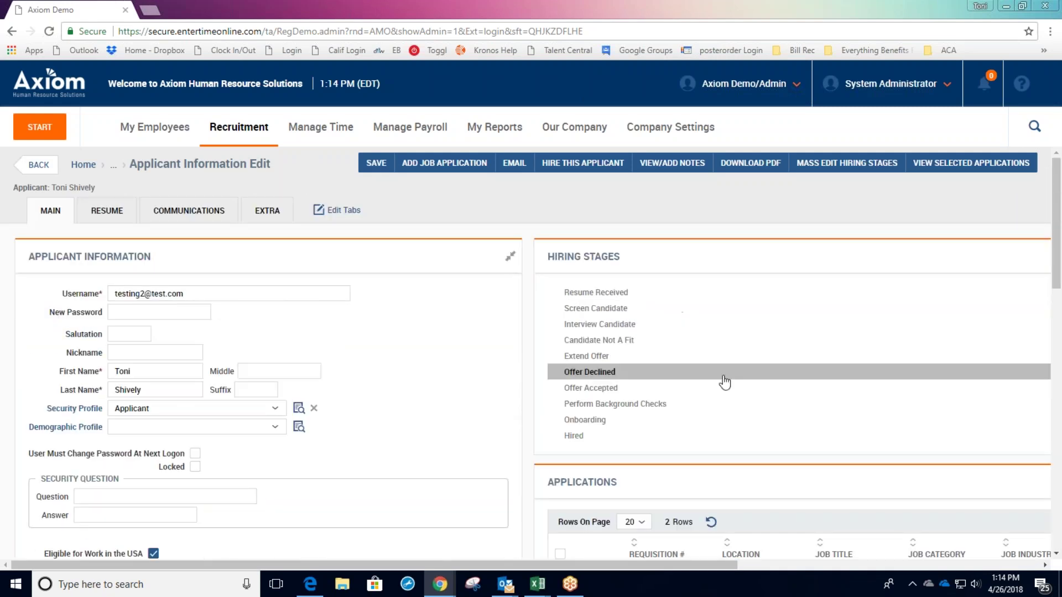
click(695, 295)
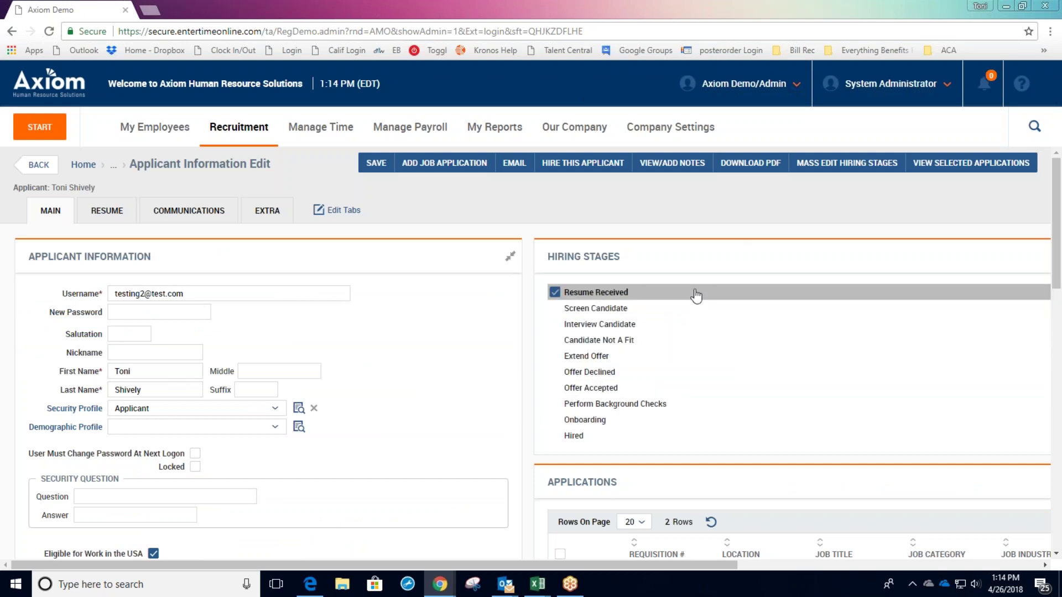
click(698, 308)
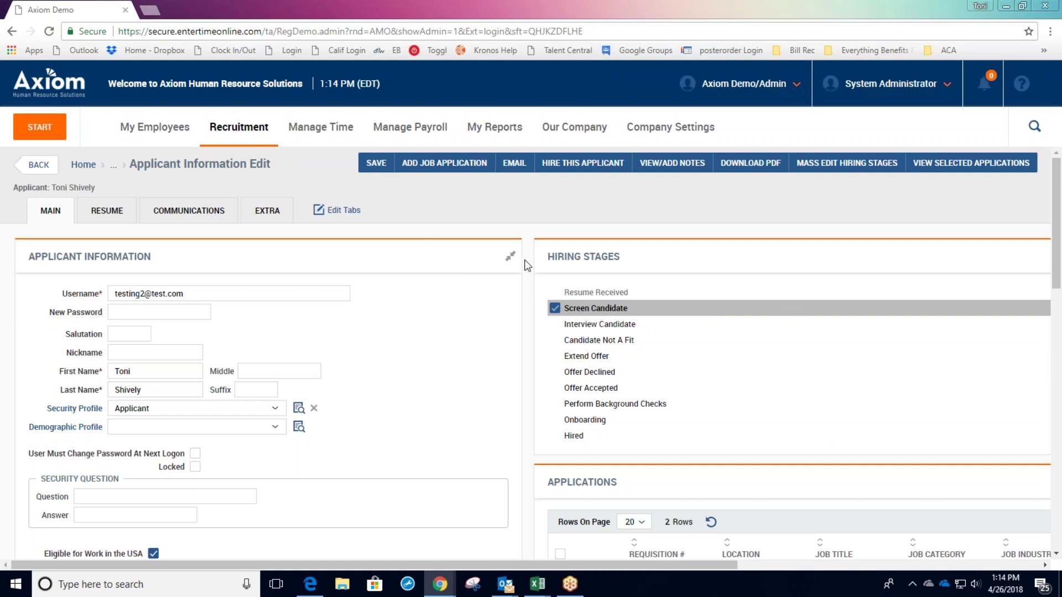
Review the rest of the applicant record, then move to the Resume tab.
scroll(527, 265, down, 3)
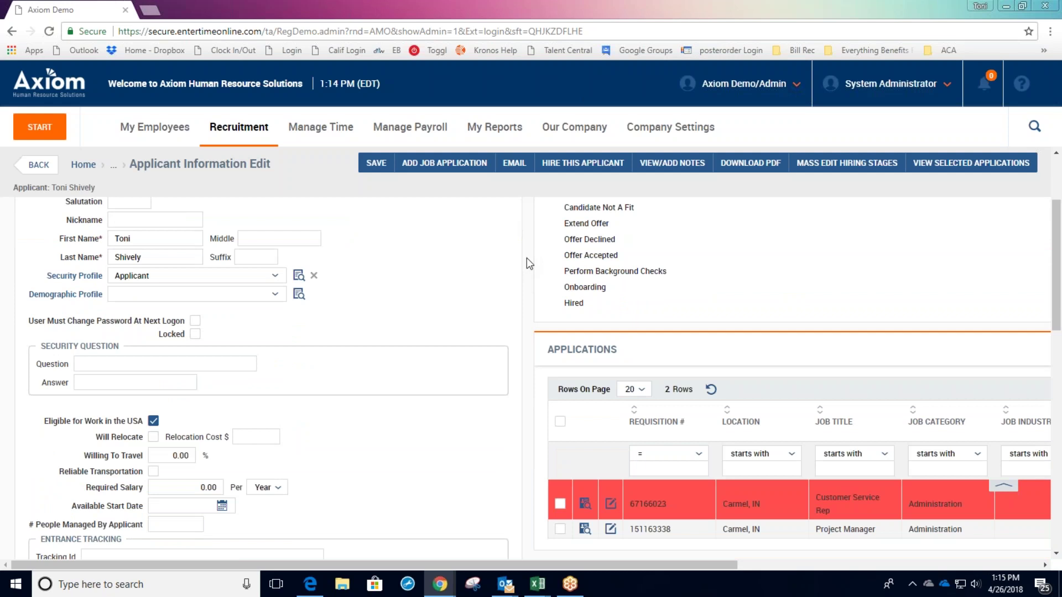
scroll(527, 263, down, 1)
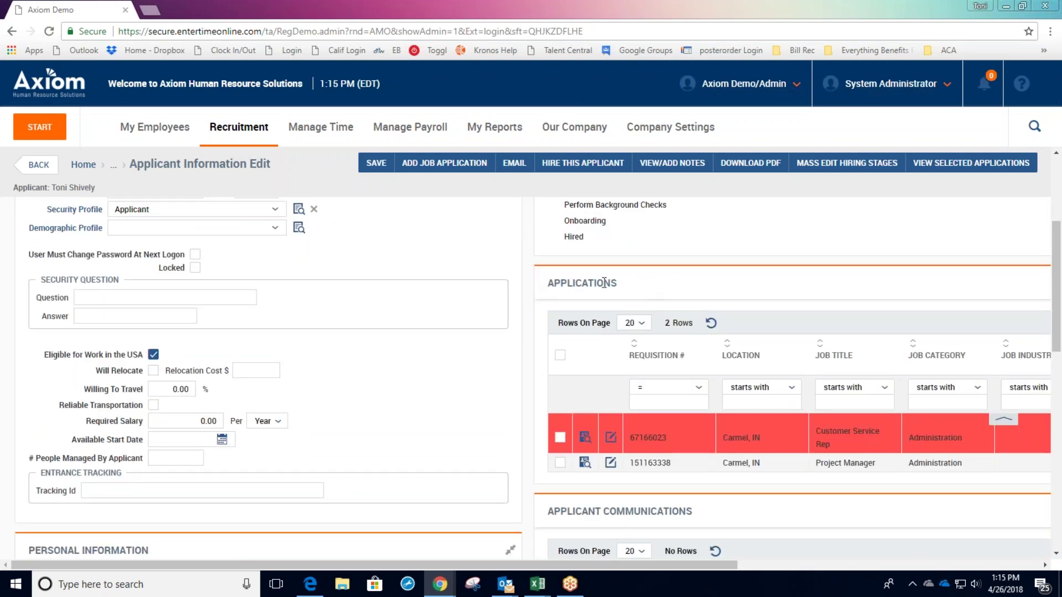
drag(709, 565, 929, 551)
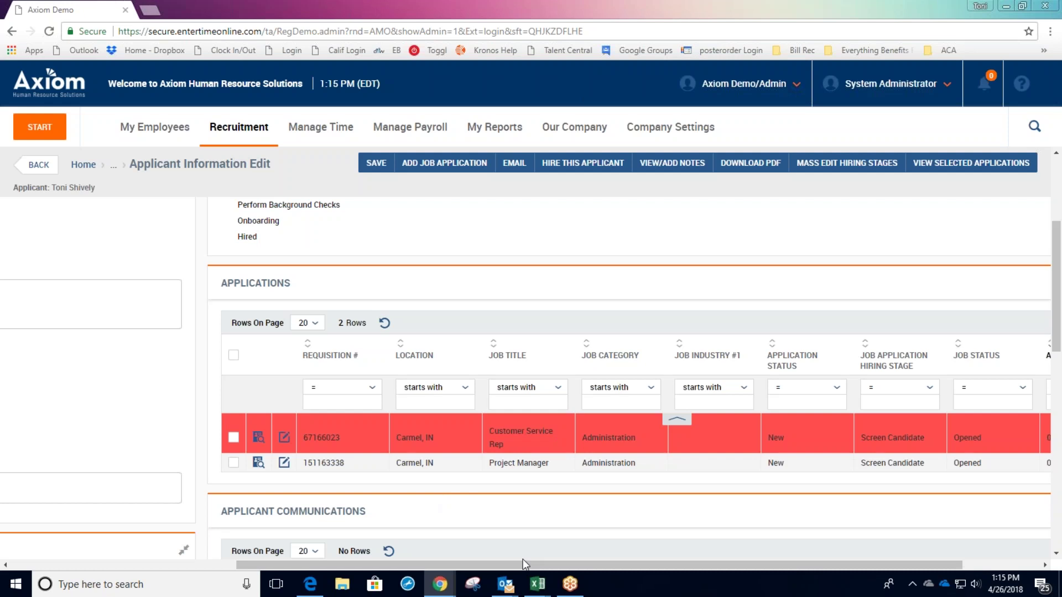
drag(522, 565, 264, 552)
scroll(272, 491, up, 4)
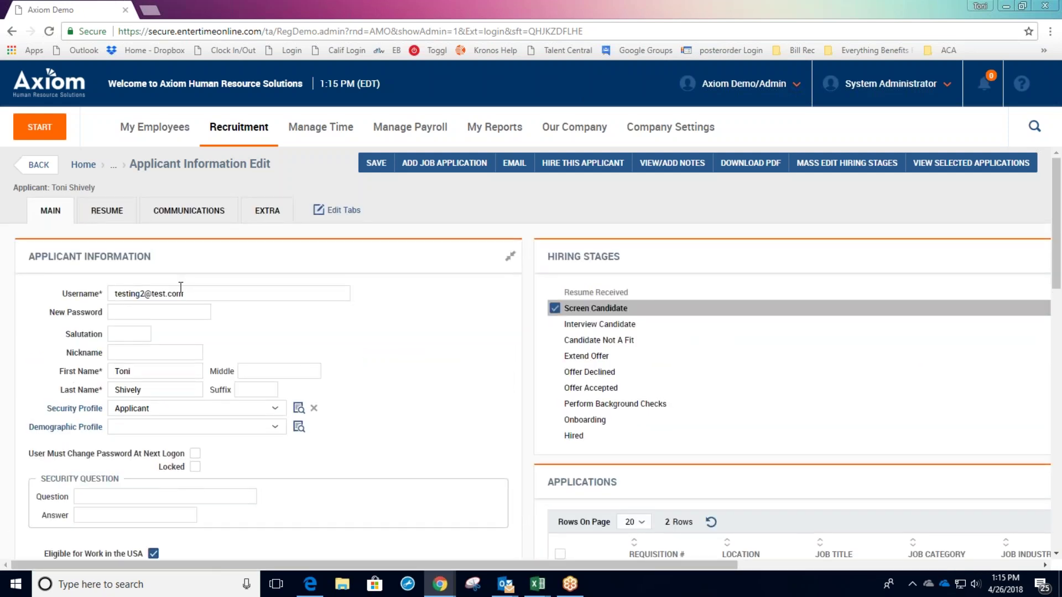
click(125, 215)
Save the hiring-stage change and download the applicant's attached resume document.
click(445, 363)
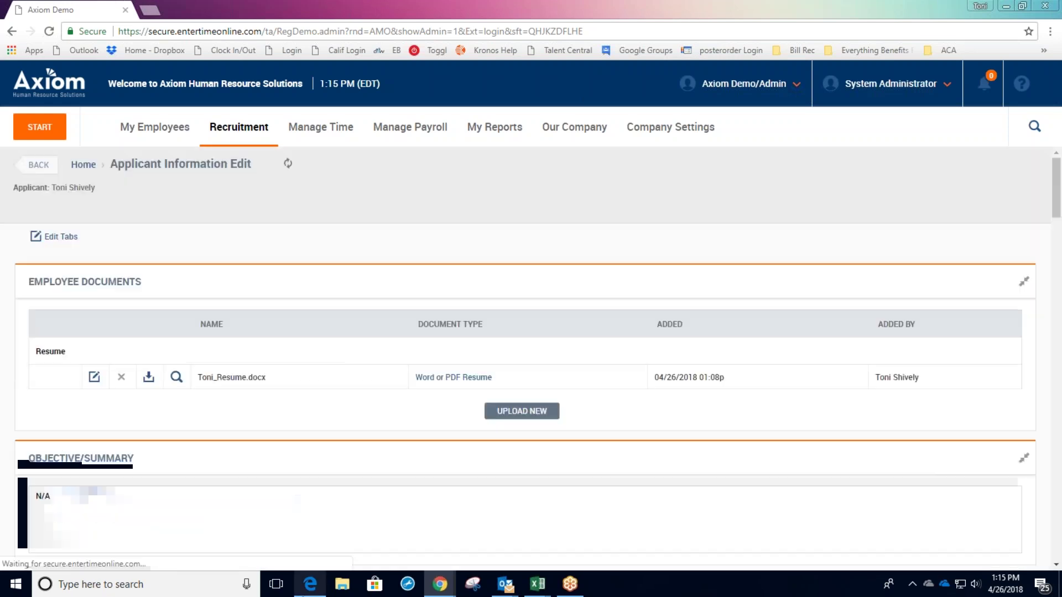
mouse_move(318, 585)
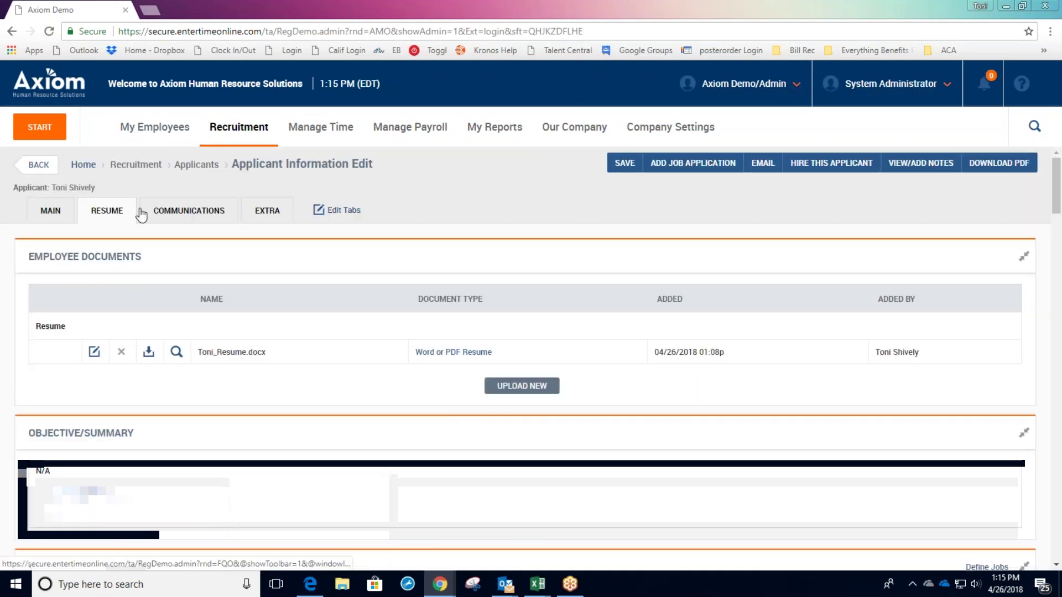
click(148, 351)
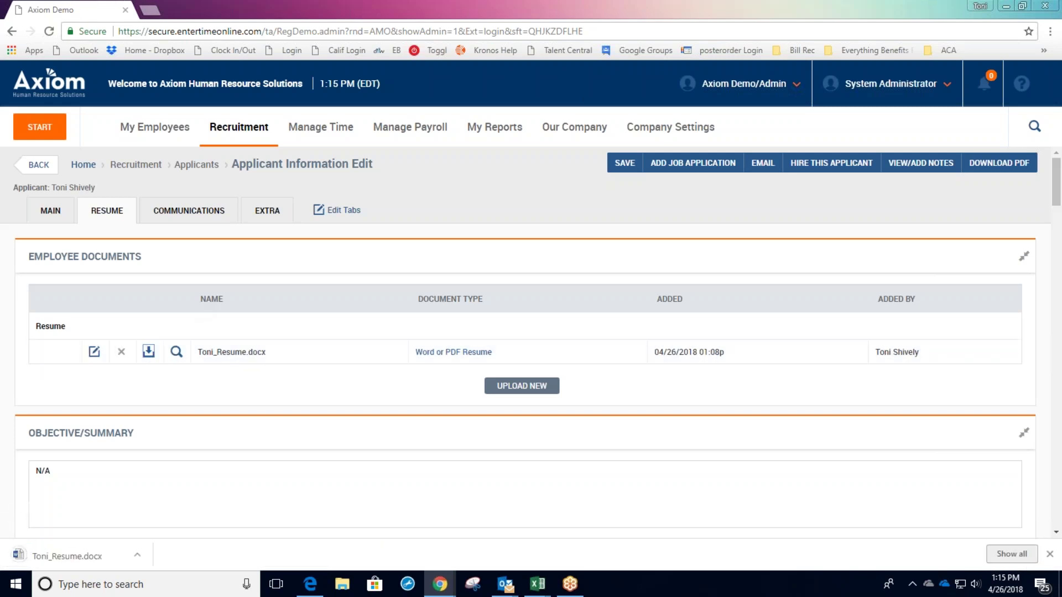
Review the Resume tab sections, including the Word or PDF Resume added 04/26/2018.
scroll(440, 383, down, 5)
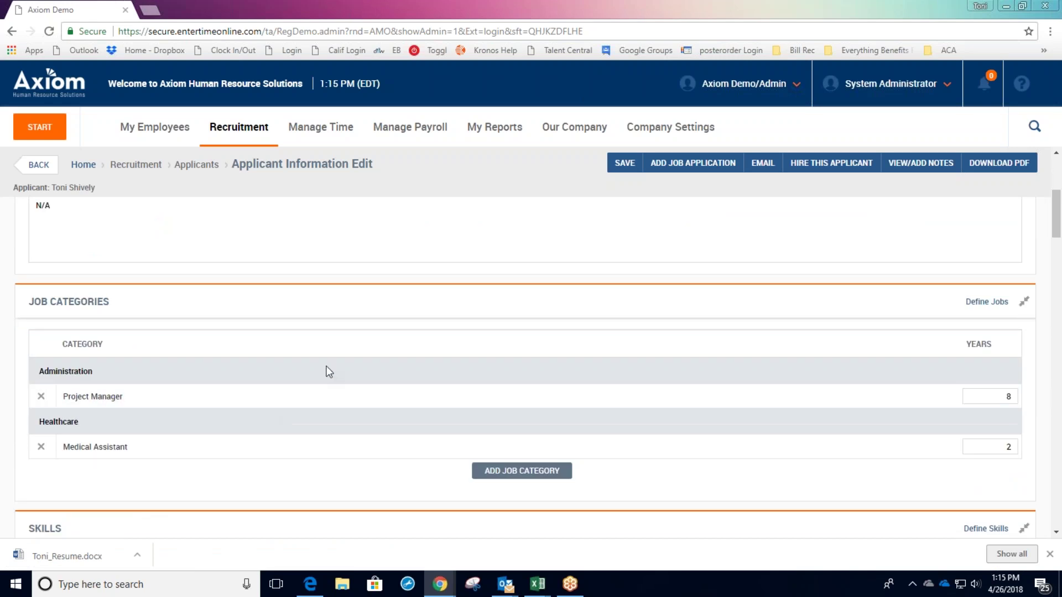
scroll(339, 372, down, 5)
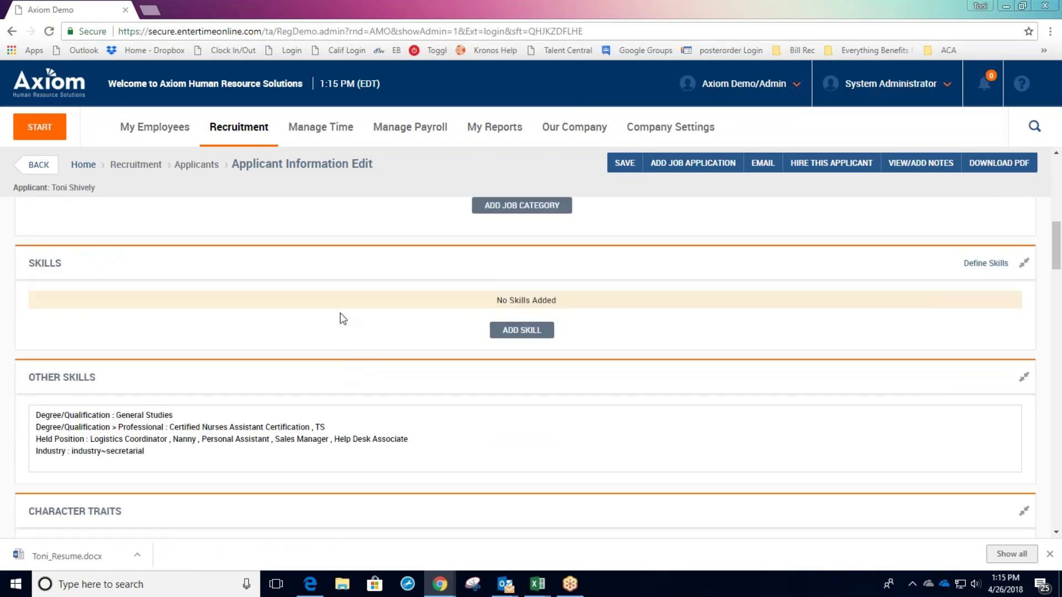
scroll(346, 365, down, 2)
scroll(561, 466, down, 6)
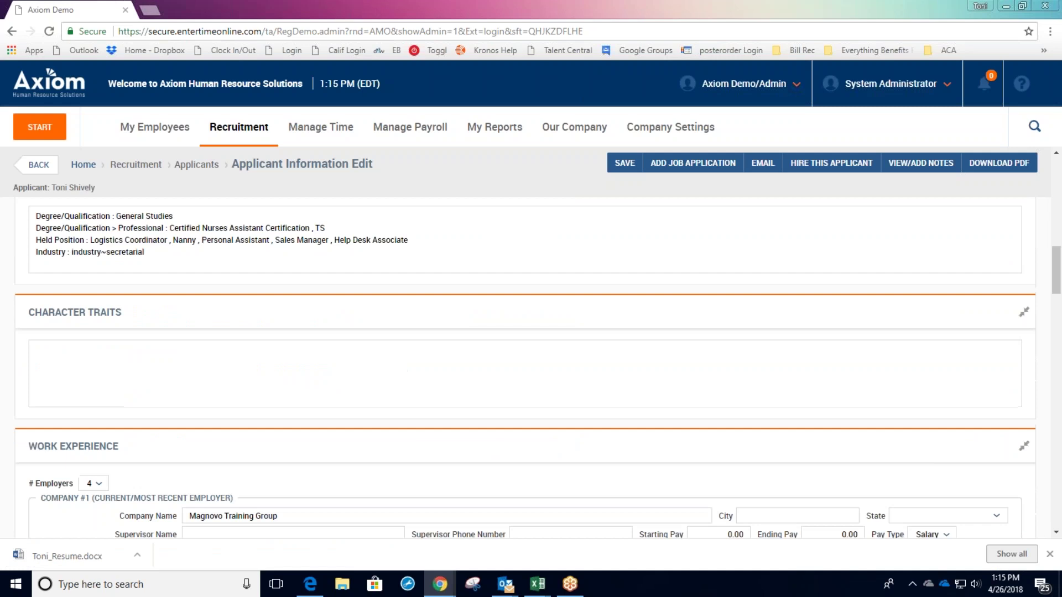
scroll(561, 465, down, 20)
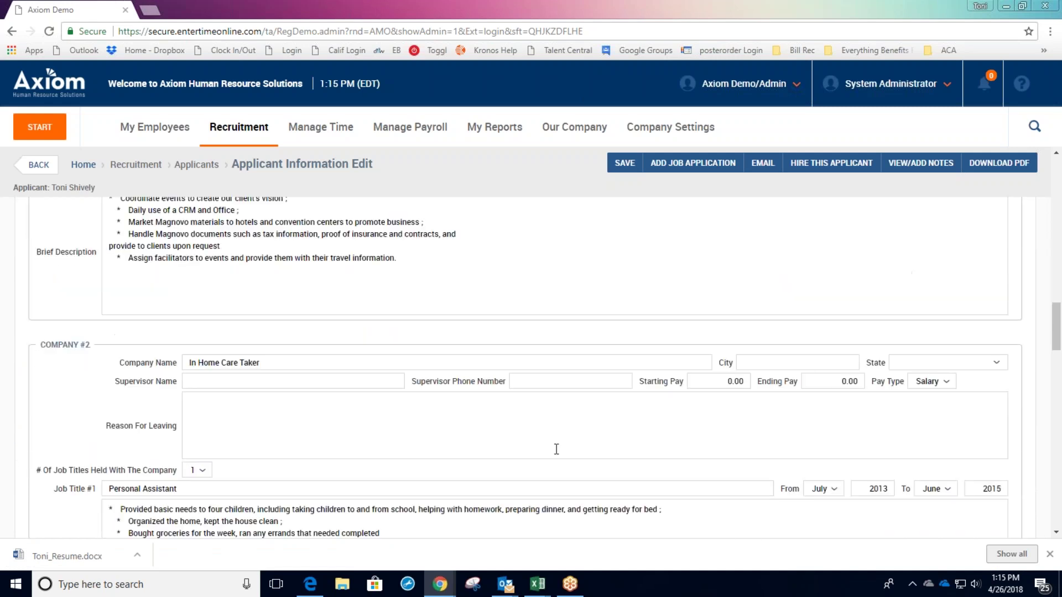
scroll(556, 452, down, 9)
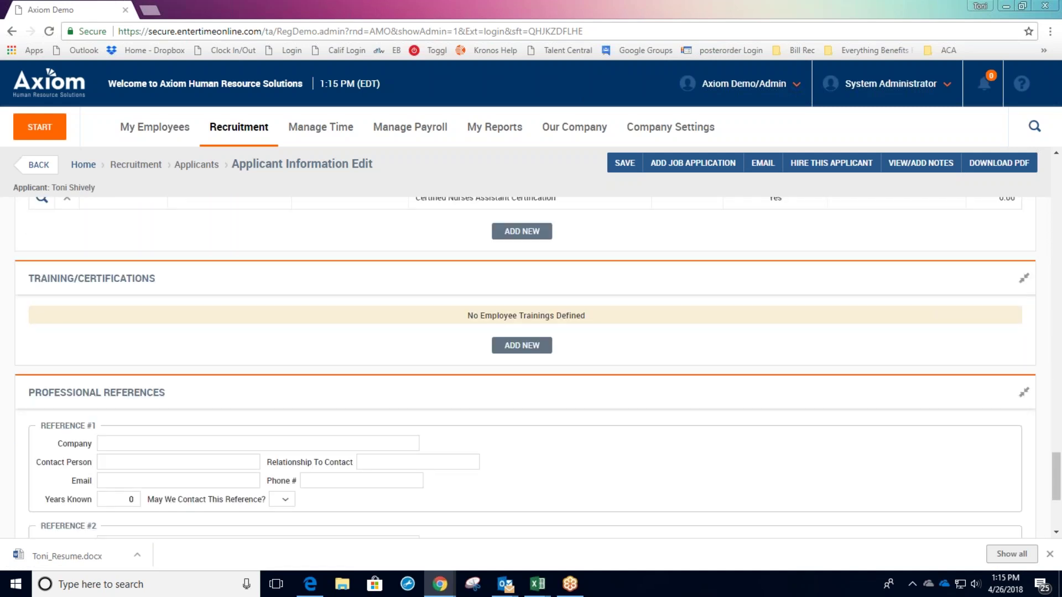
scroll(555, 452, up, 15)
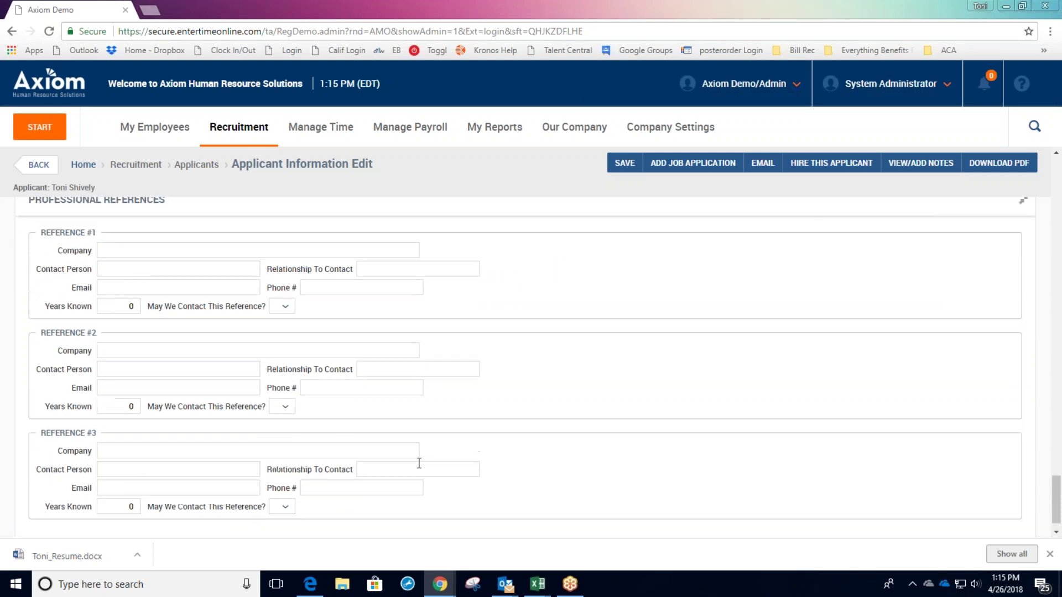
scroll(480, 477, up, 20)
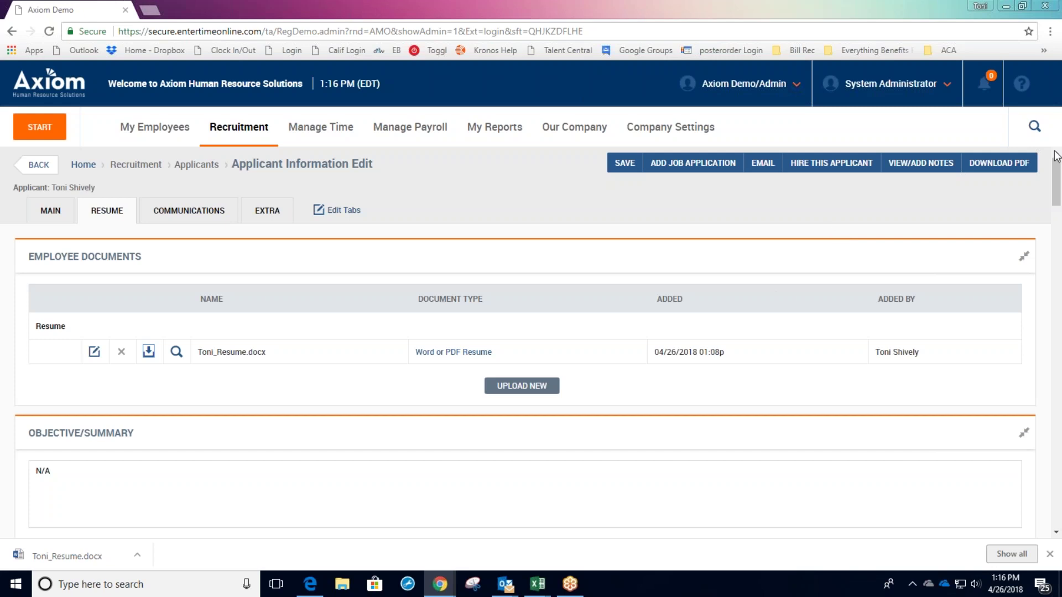
scroll(760, 183, down, 5)
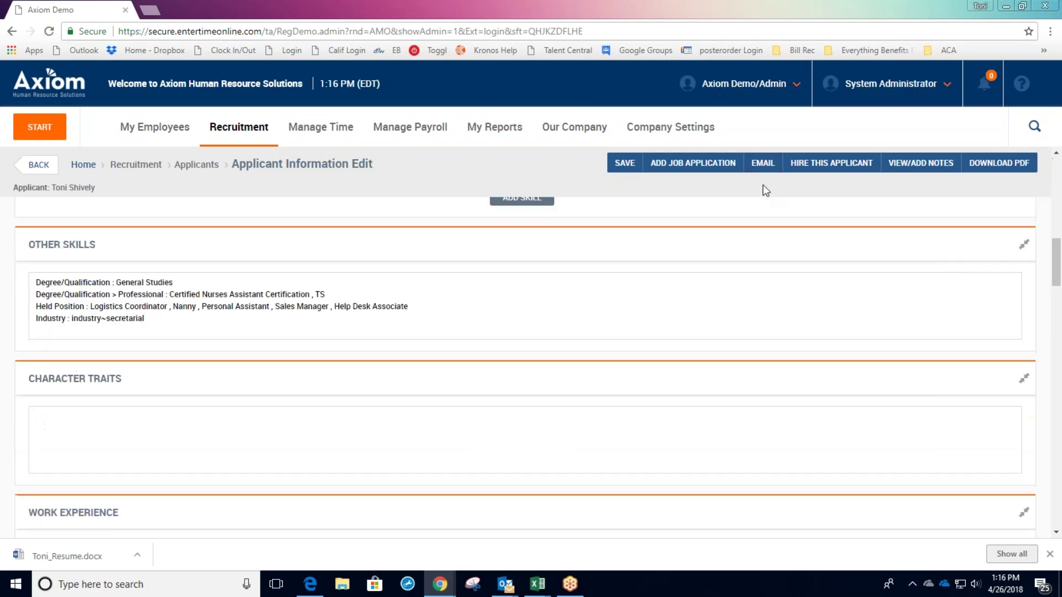
scroll(761, 186, up, 5)
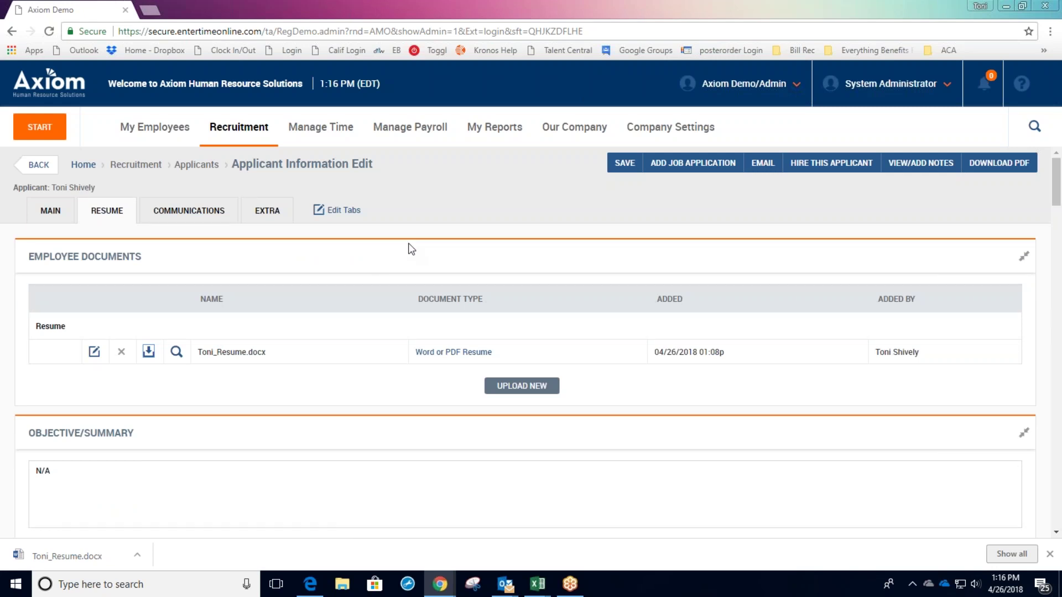
Start an email to the applicant from the Communications tab using the Interview Request template.
click(182, 216)
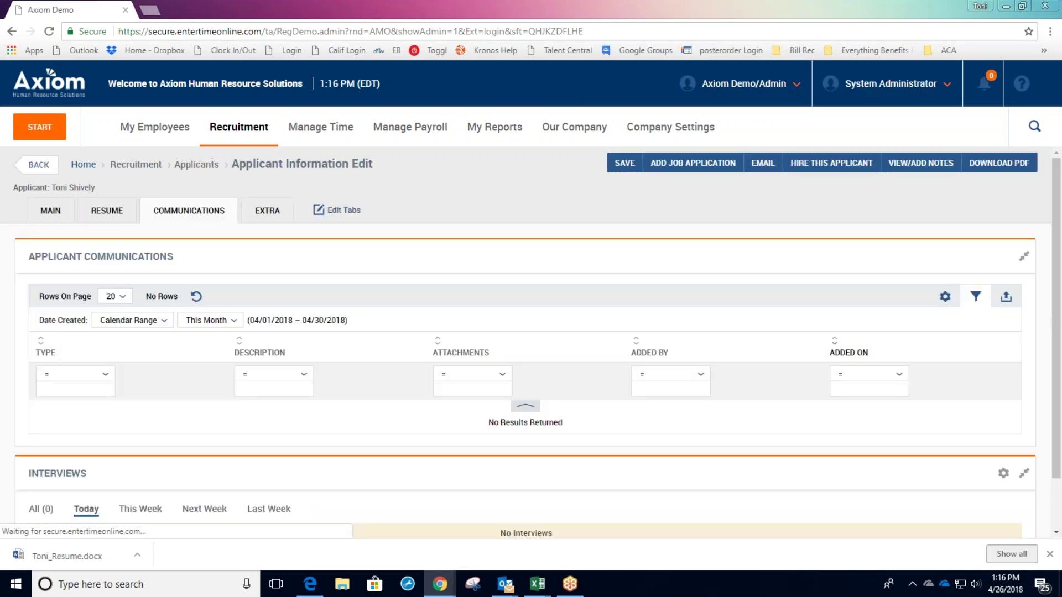
click(763, 164)
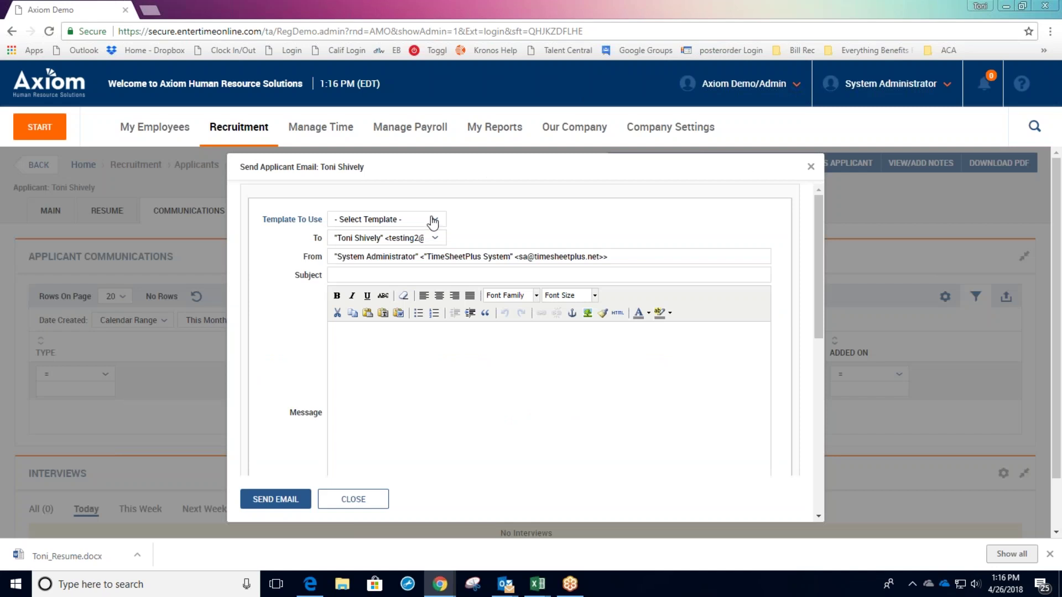
click(430, 224)
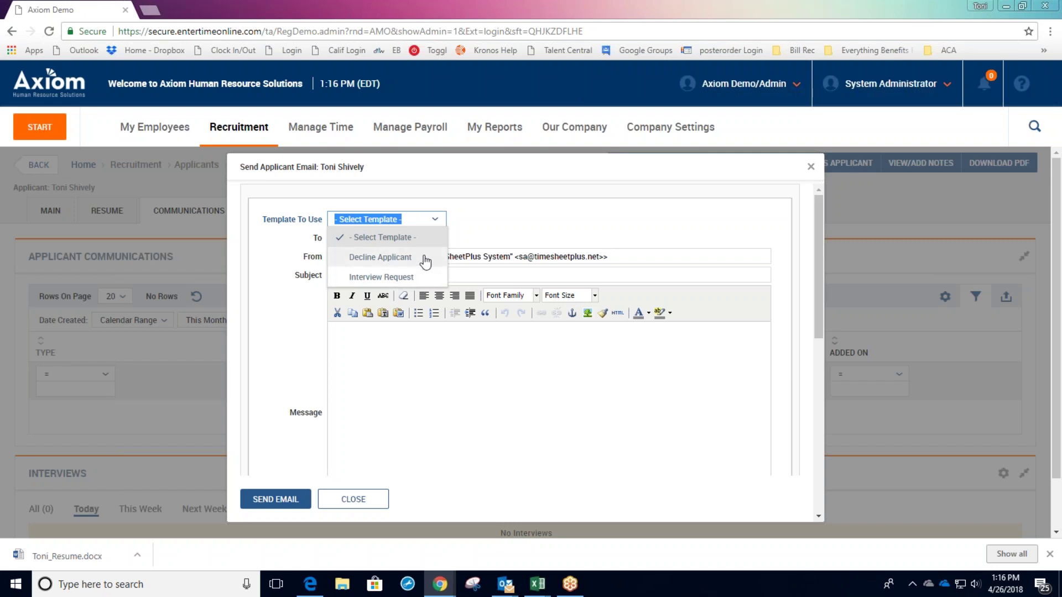
click(424, 280)
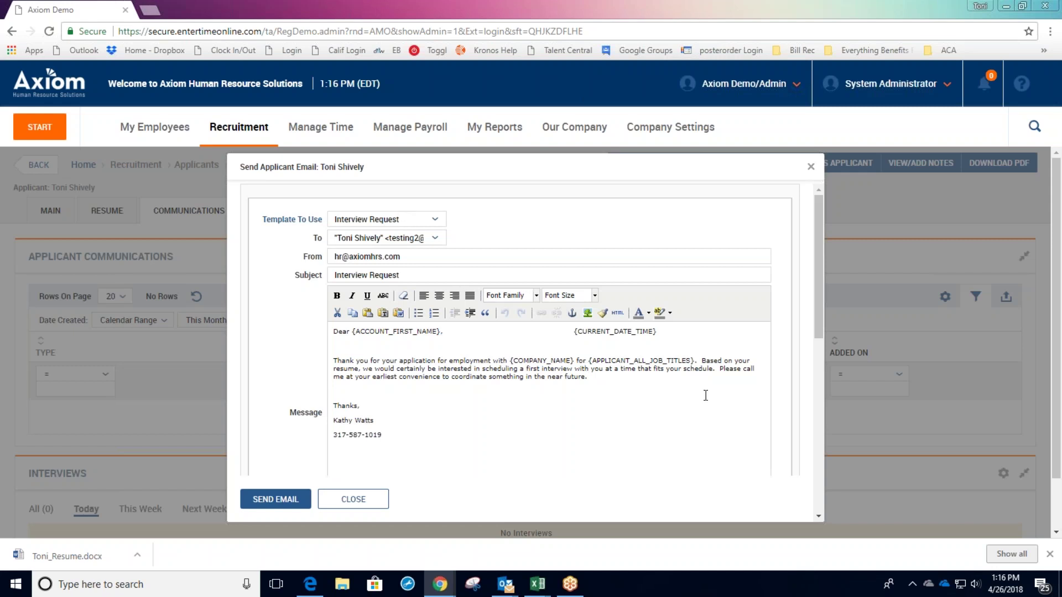
Look over the drafted interview-request email, then close it without sending.
scroll(574, 380, down, 2)
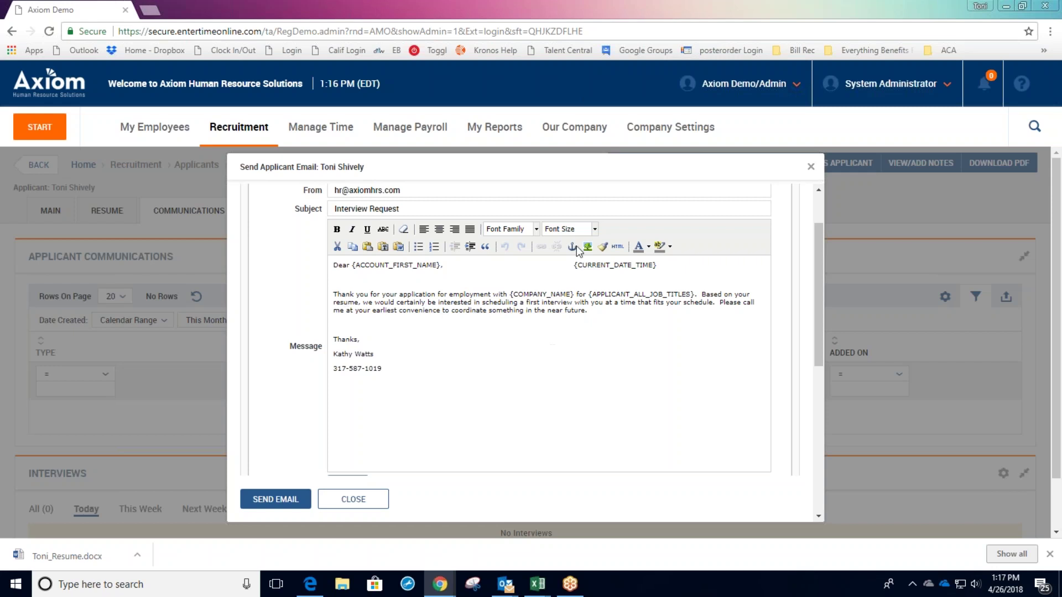
scroll(639, 426, down, 5)
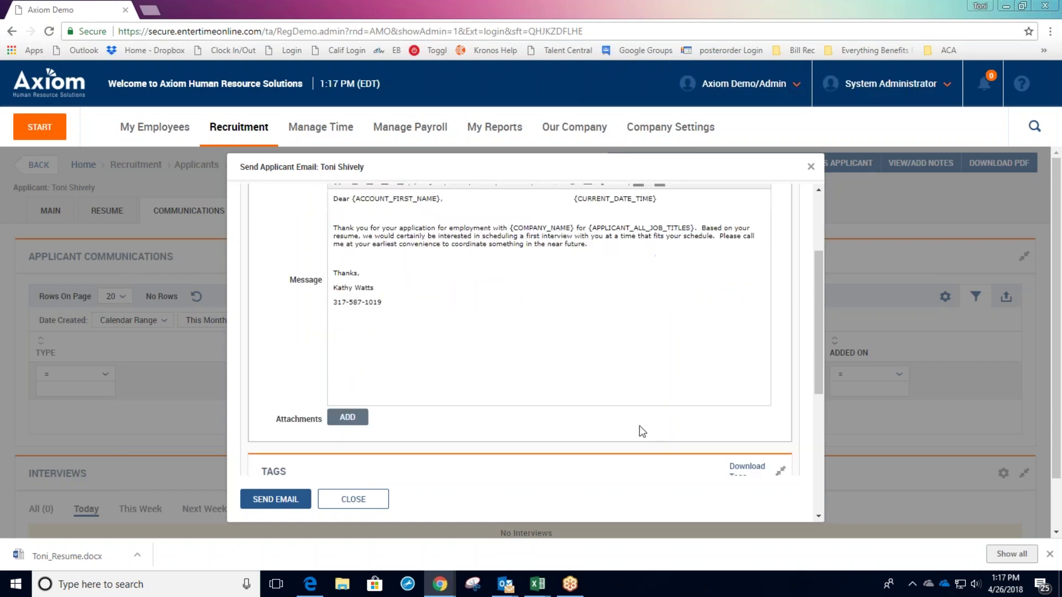
scroll(639, 426, down, 10)
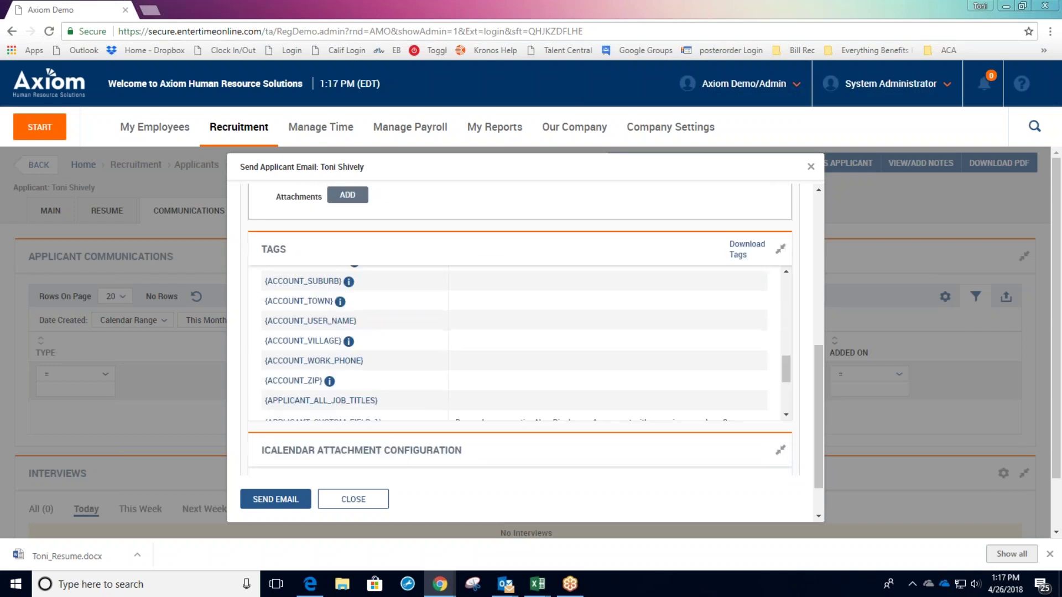
drag(260, 435, 372, 433)
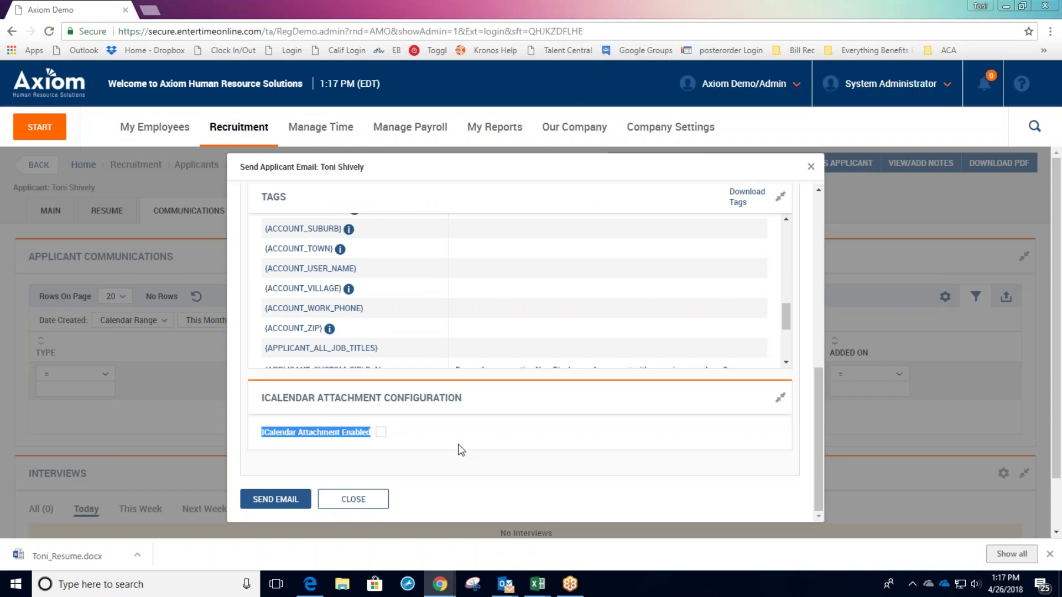
click(474, 500)
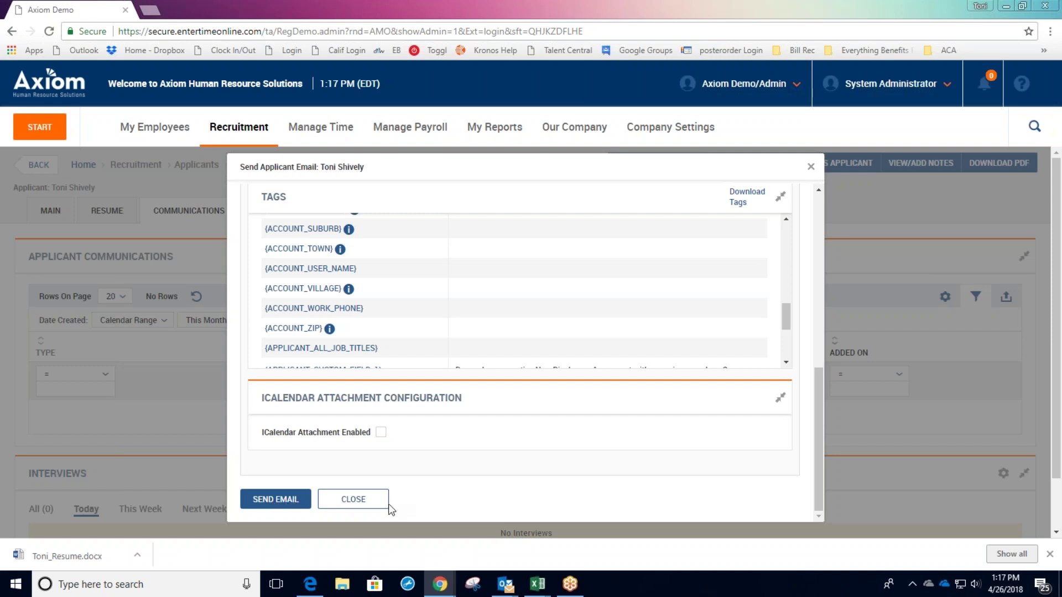
click(374, 499)
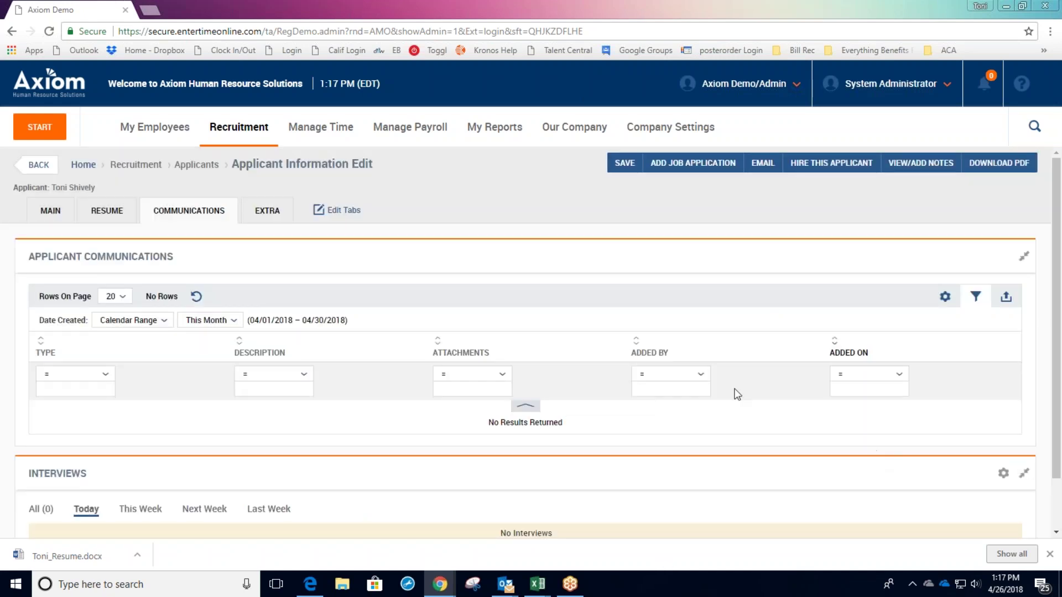
Add a Scheduled interview for 04/26/2018, 08:00a–09:00a, leaving type, location and participants unchanged.
scroll(486, 337, down, 1)
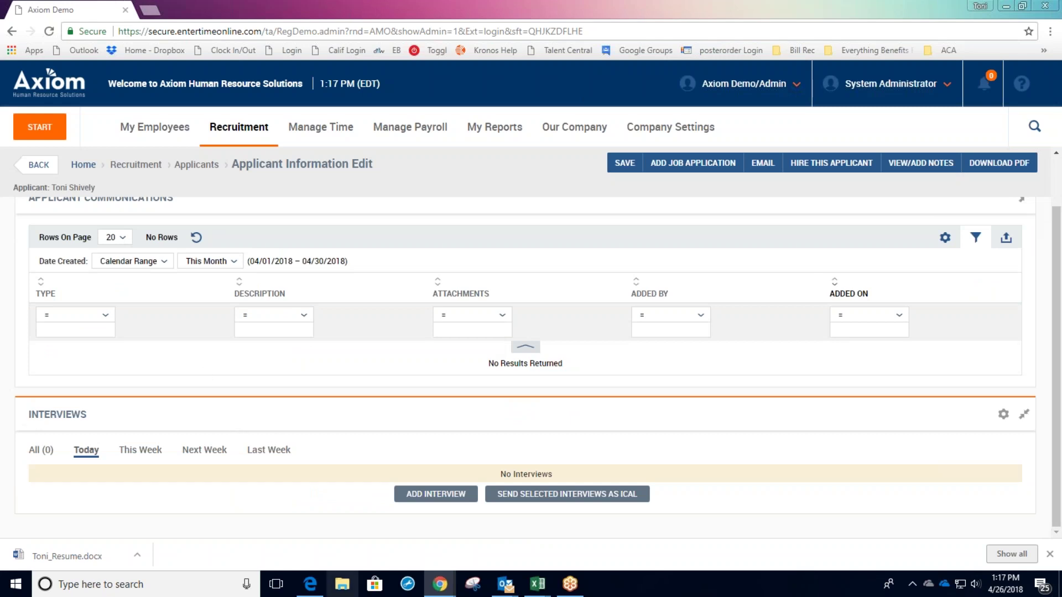
click(440, 500)
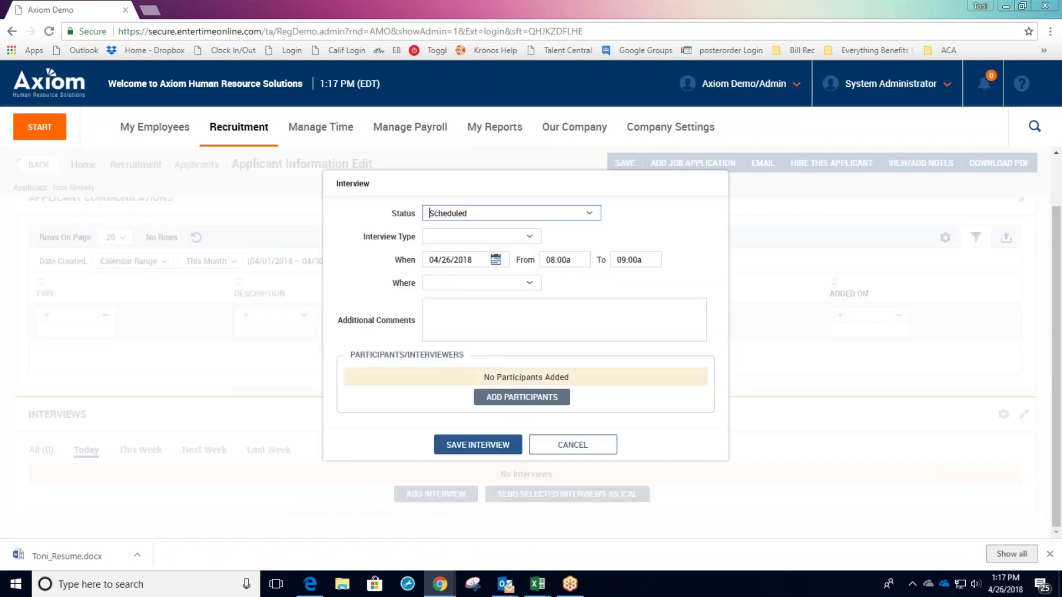
click(529, 241)
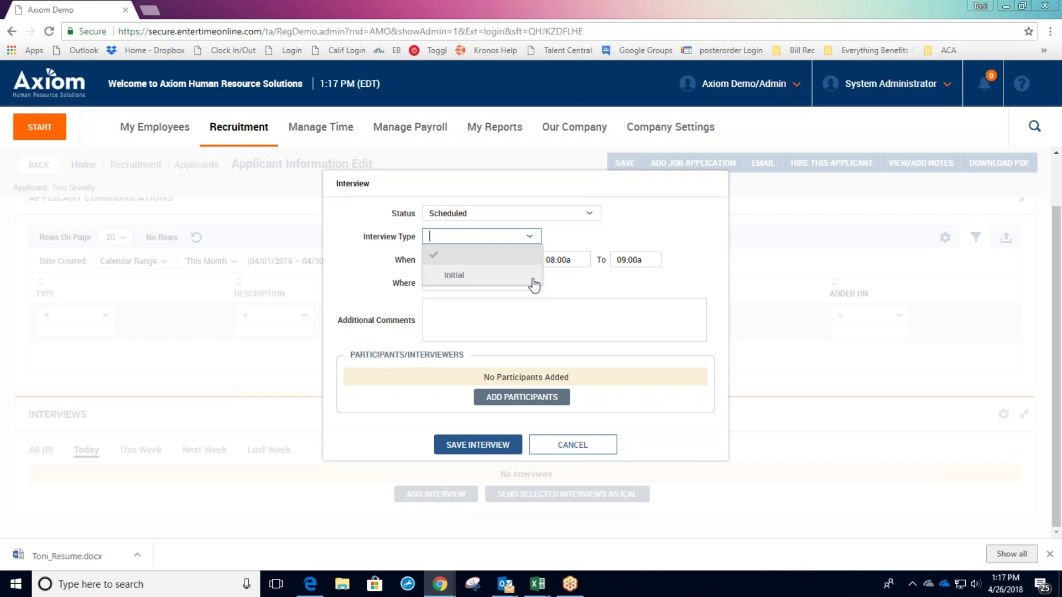
click(607, 291)
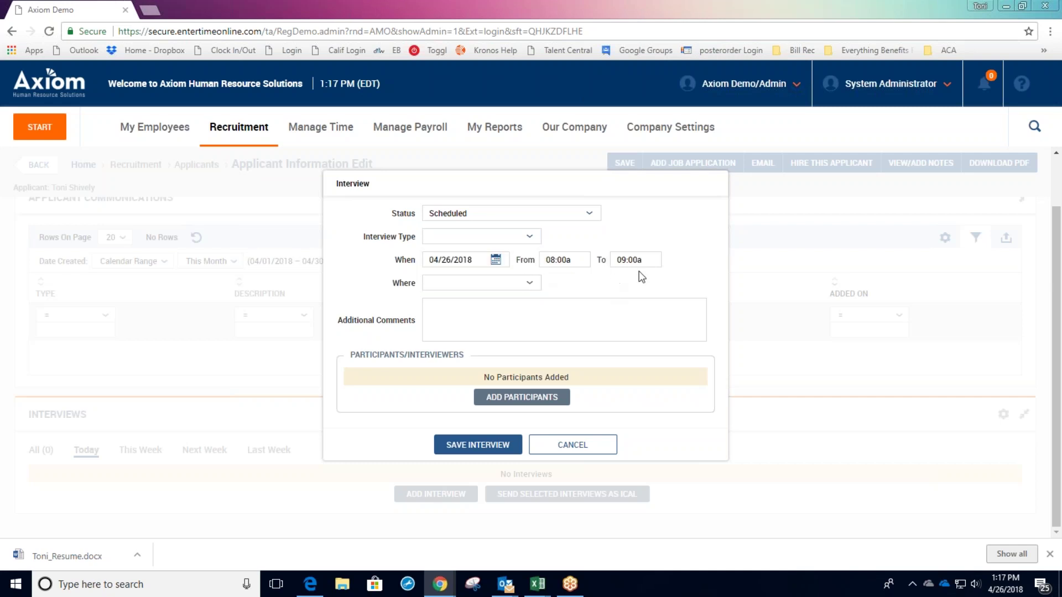
click(528, 284)
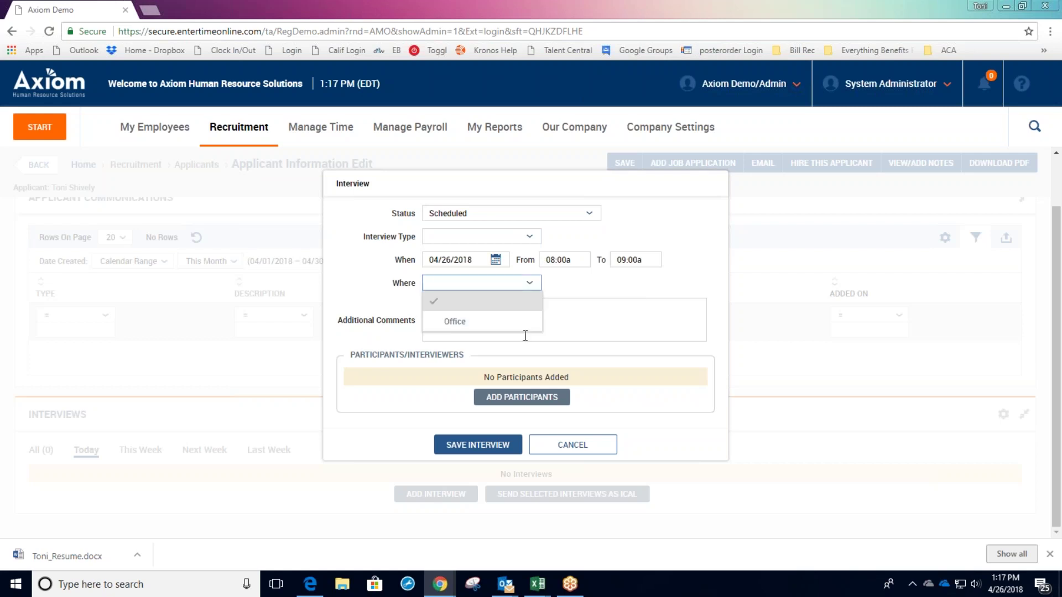
click(628, 298)
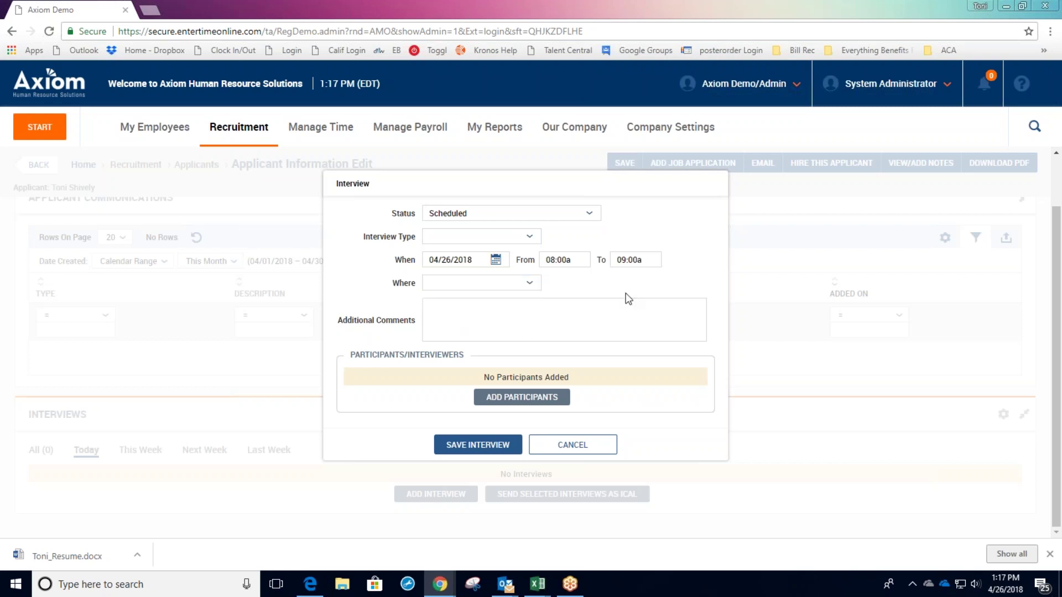
click(551, 400)
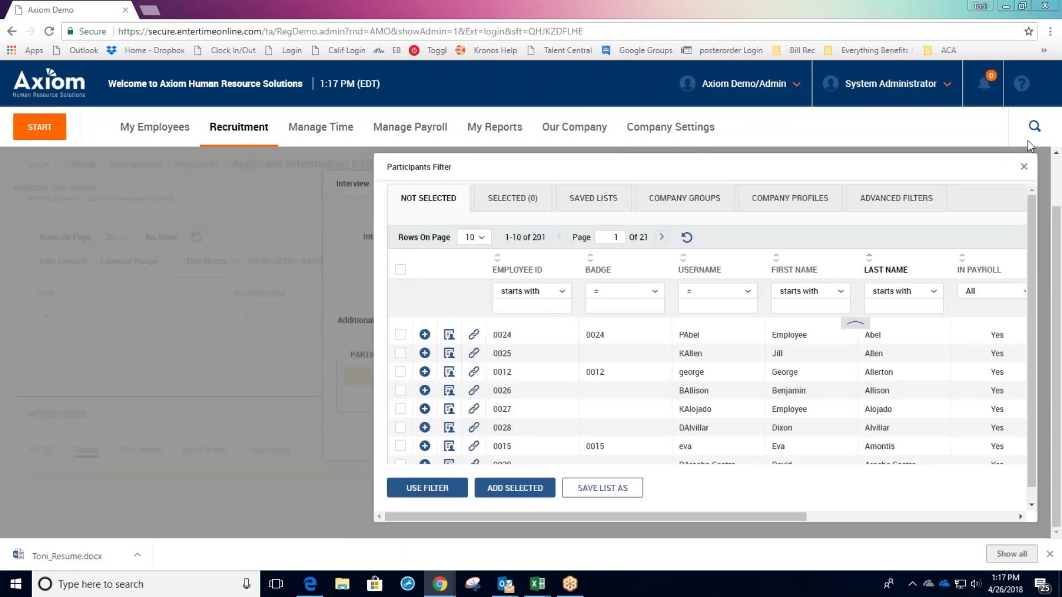
click(1025, 168)
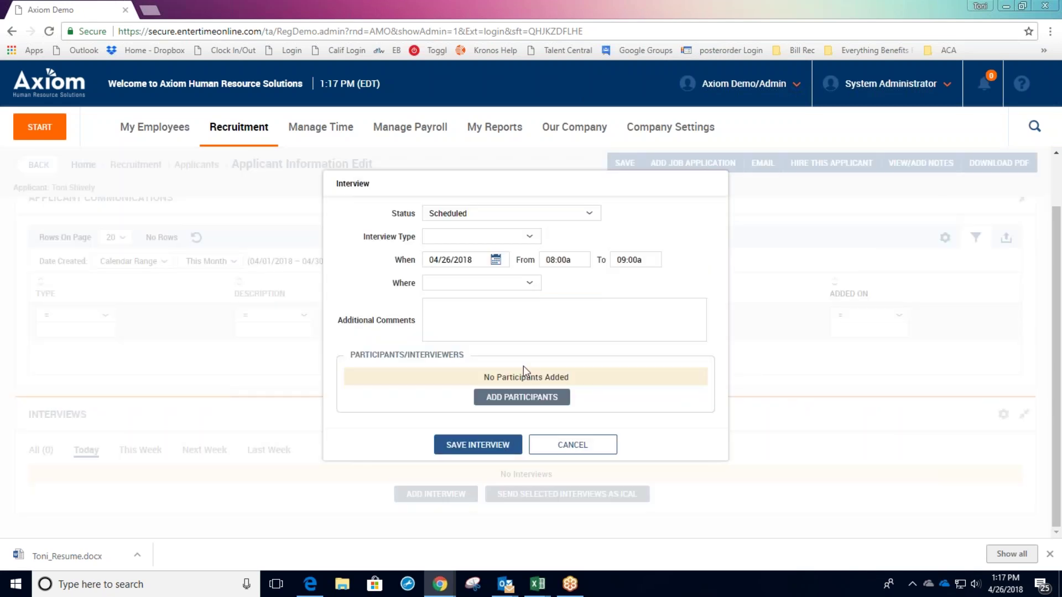
click(466, 445)
scroll(540, 517, down, 2)
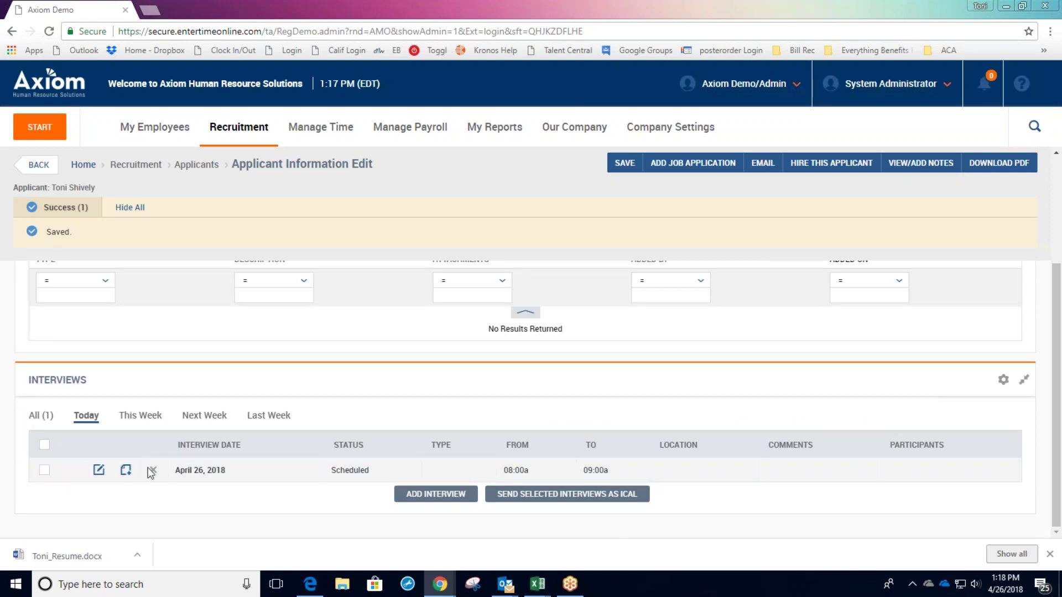
click(44, 470)
click(562, 498)
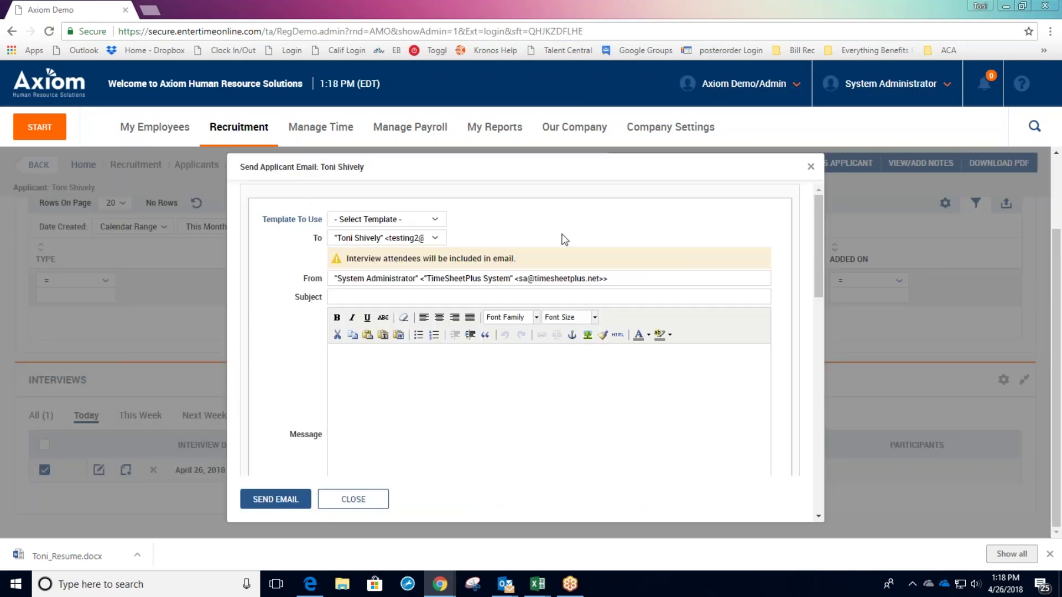
scroll(563, 239, down, 5)
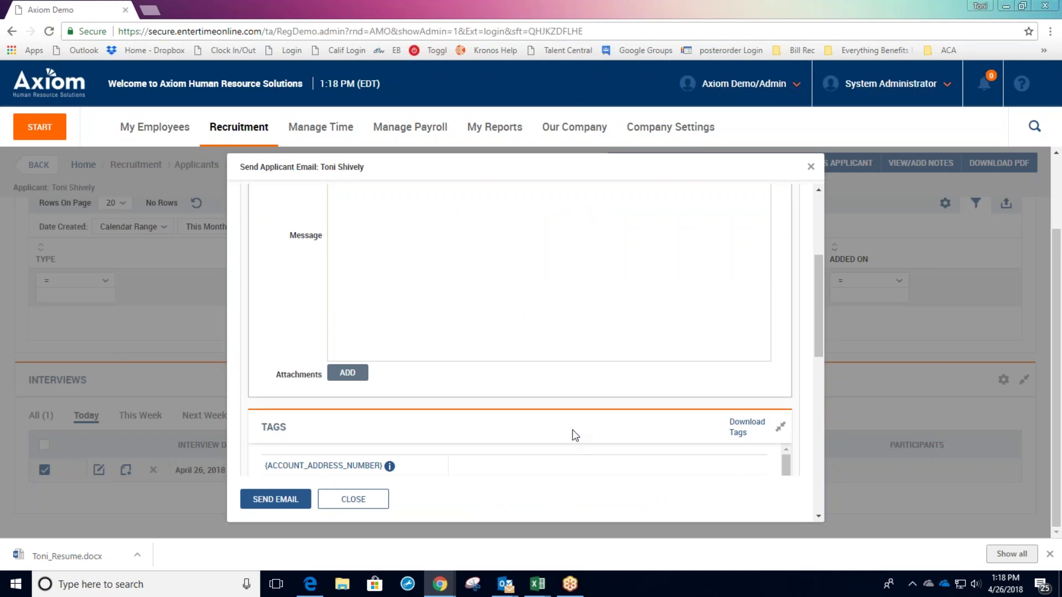
click(352, 499)
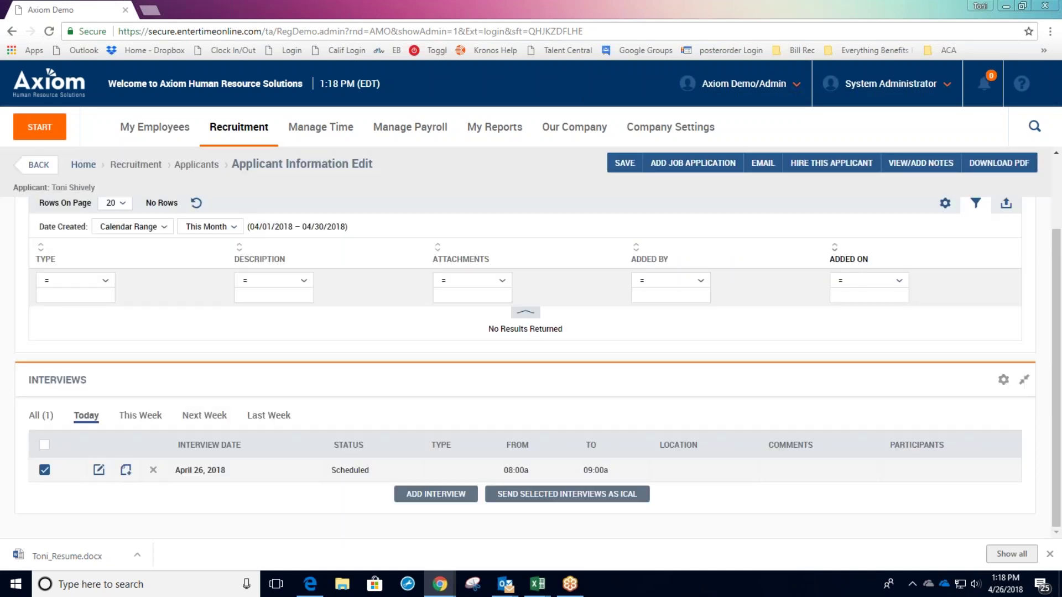
scroll(983, 442, up, 2)
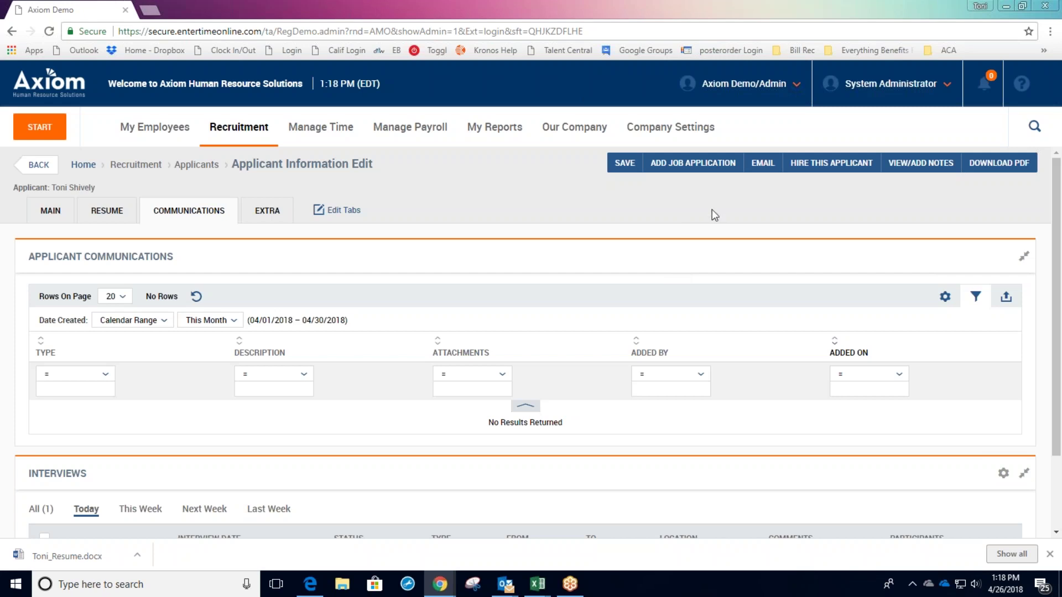
Start the hire action for this applicant using their Project Manager application.
click(847, 166)
click(840, 192)
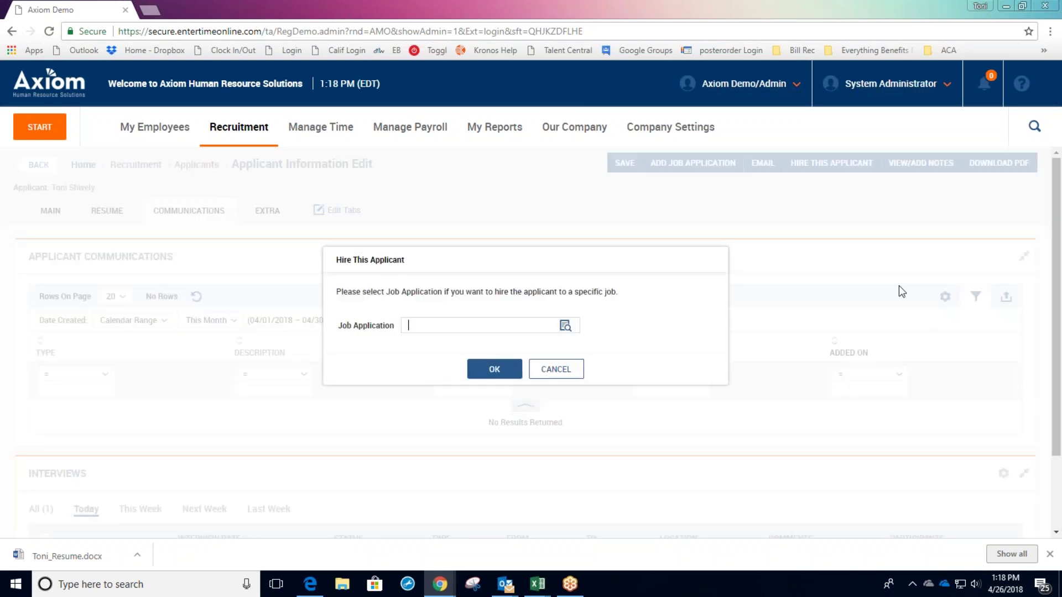
click(564, 326)
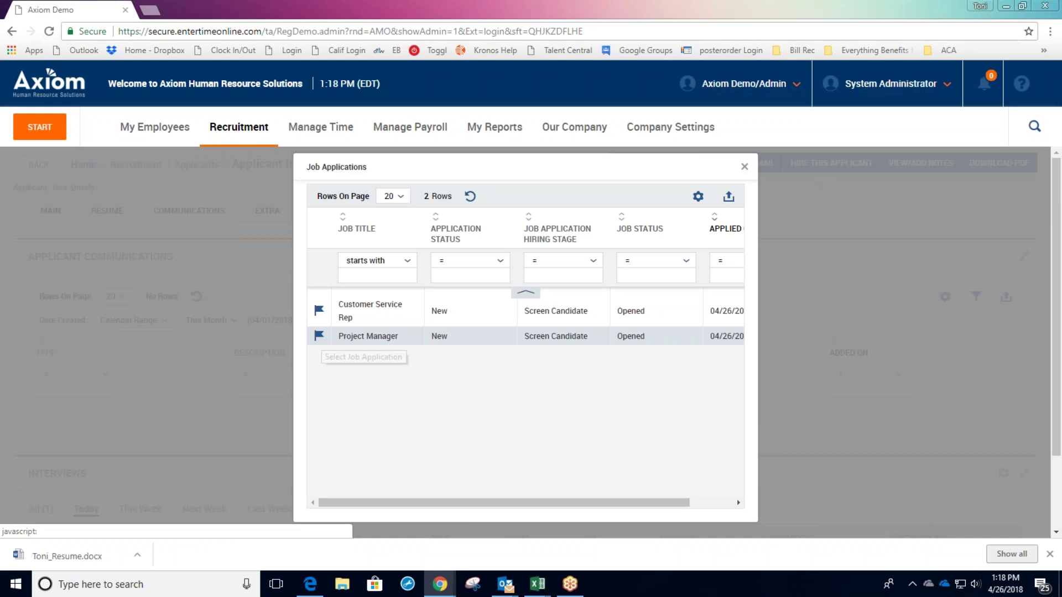
click(325, 337)
click(494, 369)
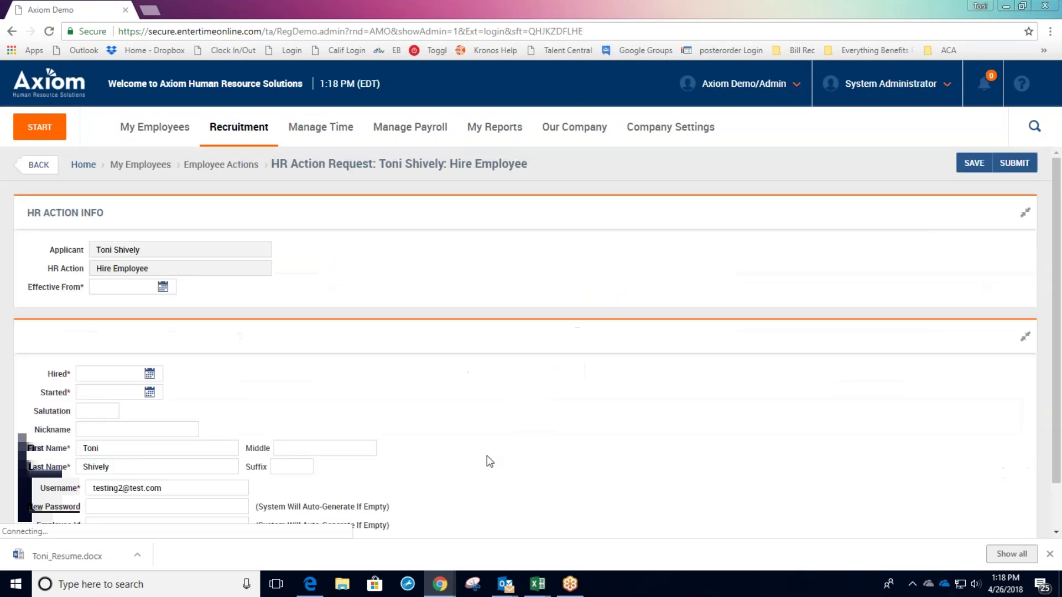
Set the Effective From, Hired and Started dates to today, 04/26/2018.
scroll(487, 450, down, 2)
click(162, 234)
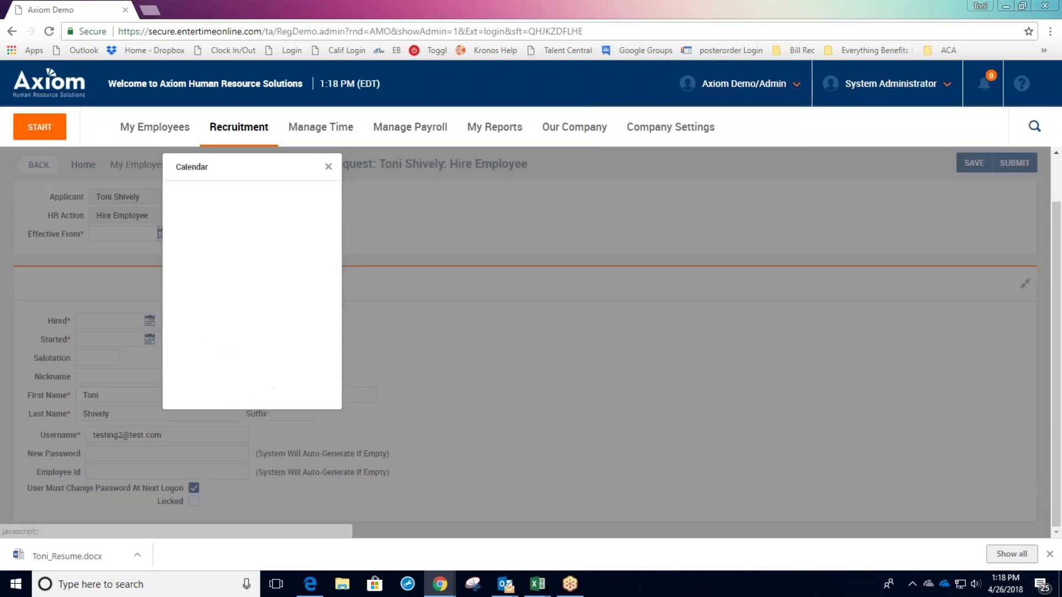
click(194, 383)
click(149, 320)
click(199, 382)
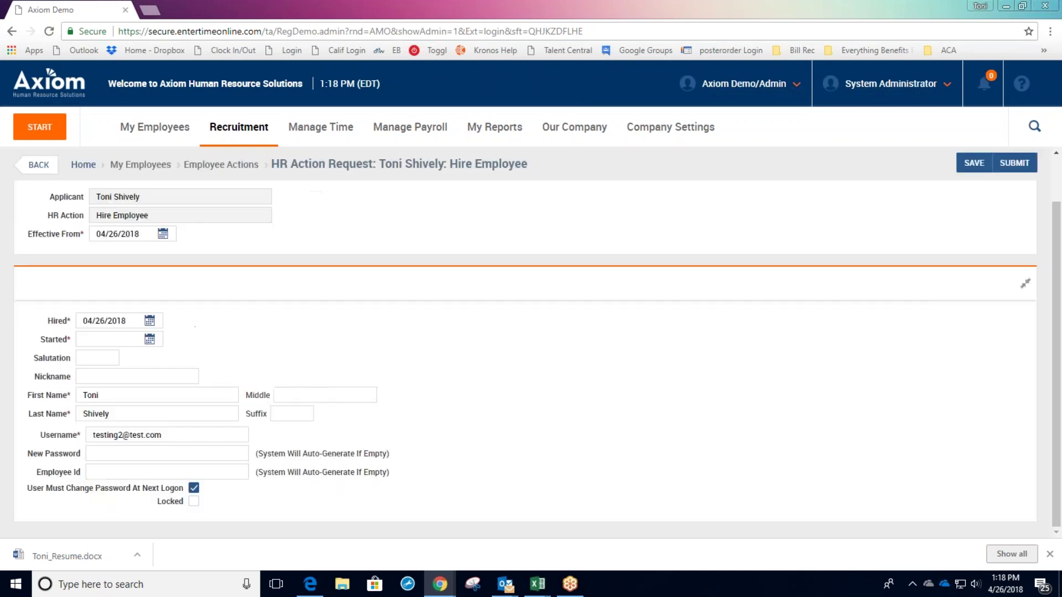
click(149, 339)
click(194, 382)
Submit the Hire Employee HR action request, then go to My Employees > Employee Information.
click(1020, 169)
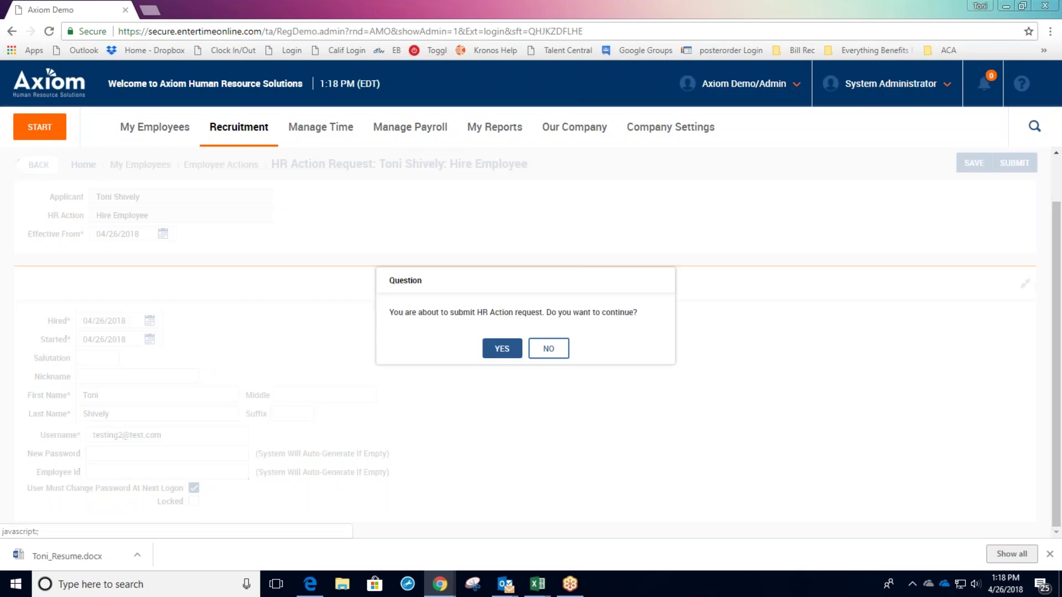
click(501, 349)
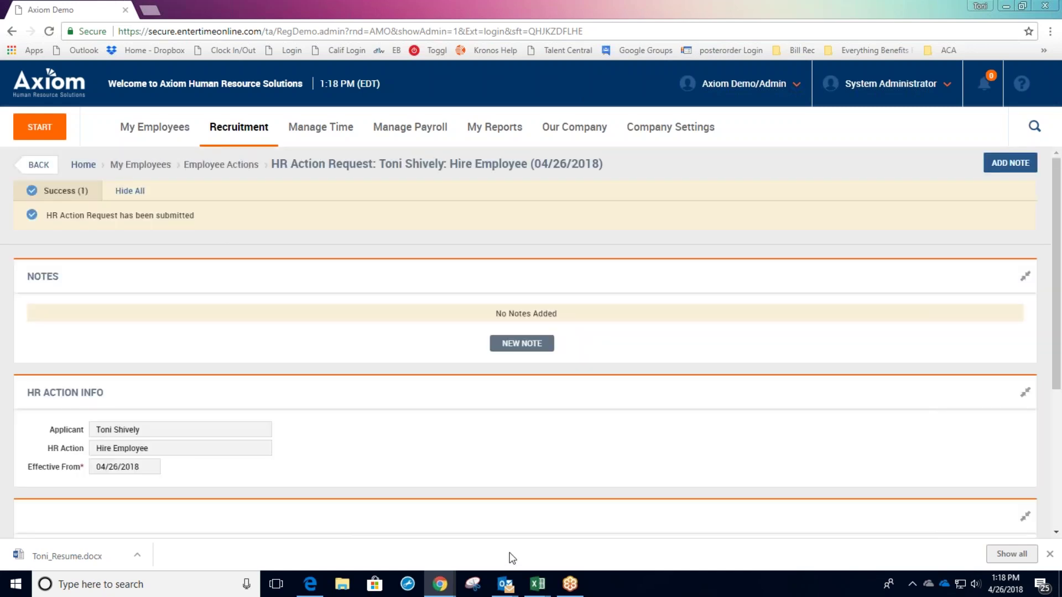
click(162, 126)
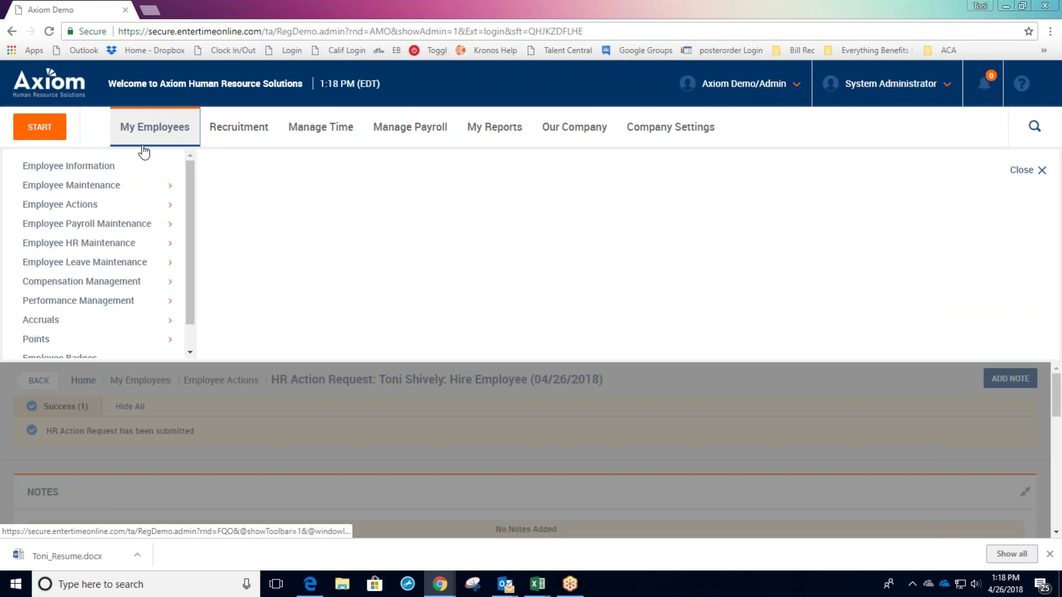
click(132, 165)
click(417, 288)
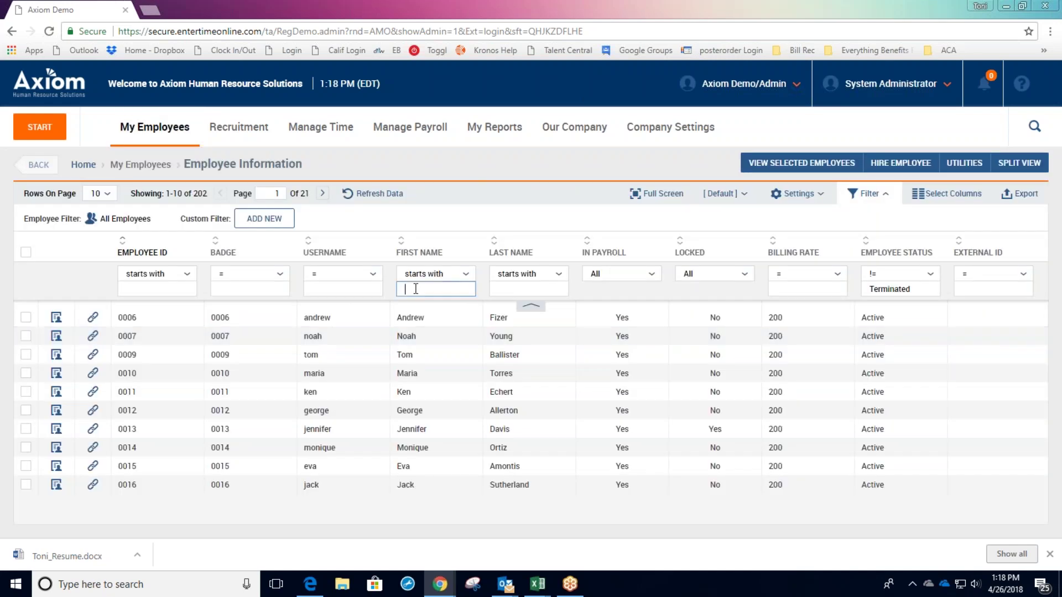
text(test)
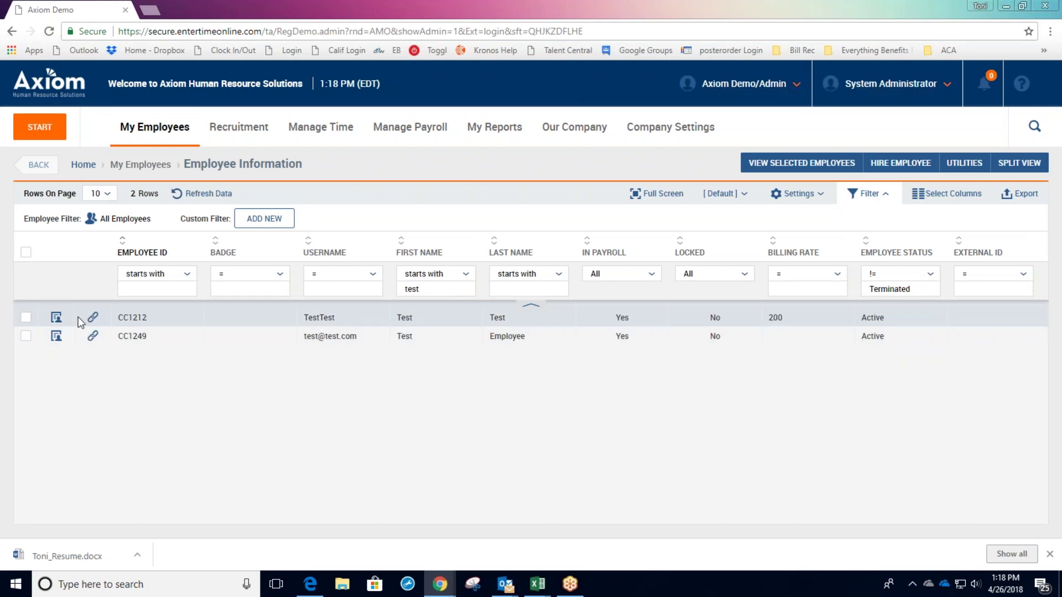
click(78, 317)
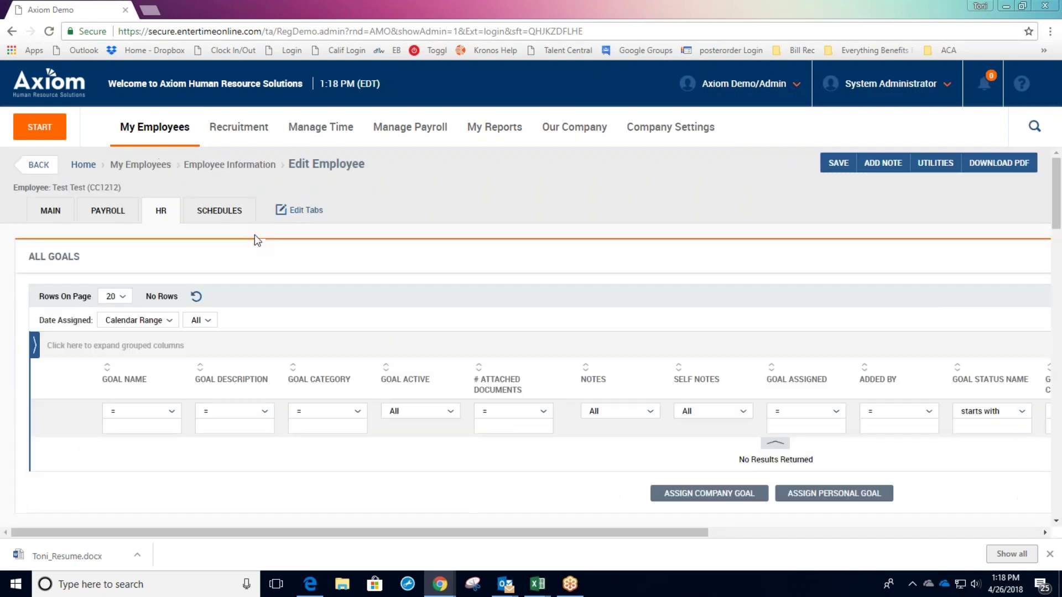
click(50, 212)
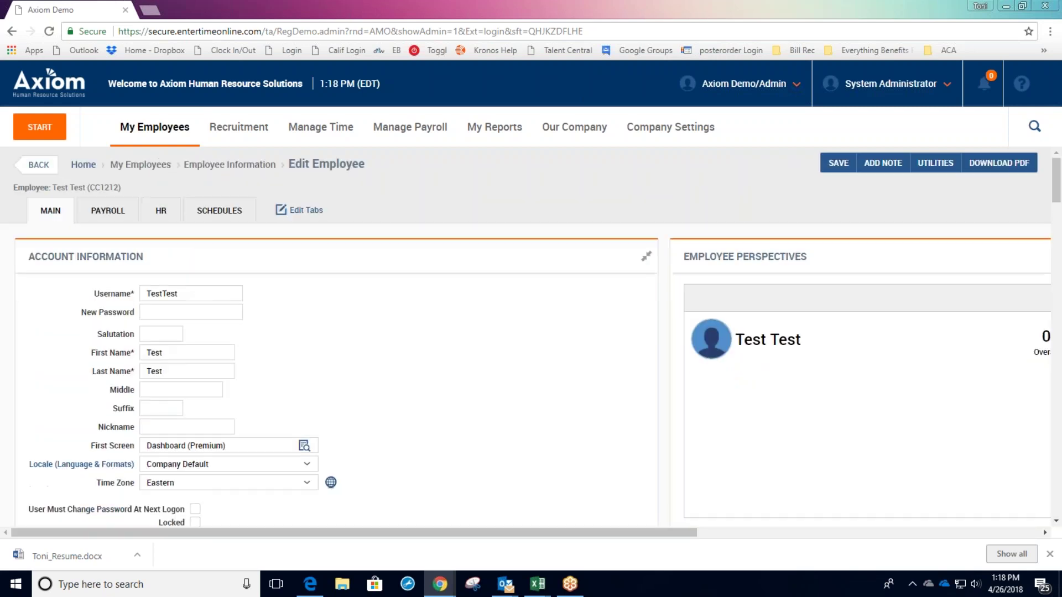
click(82, 167)
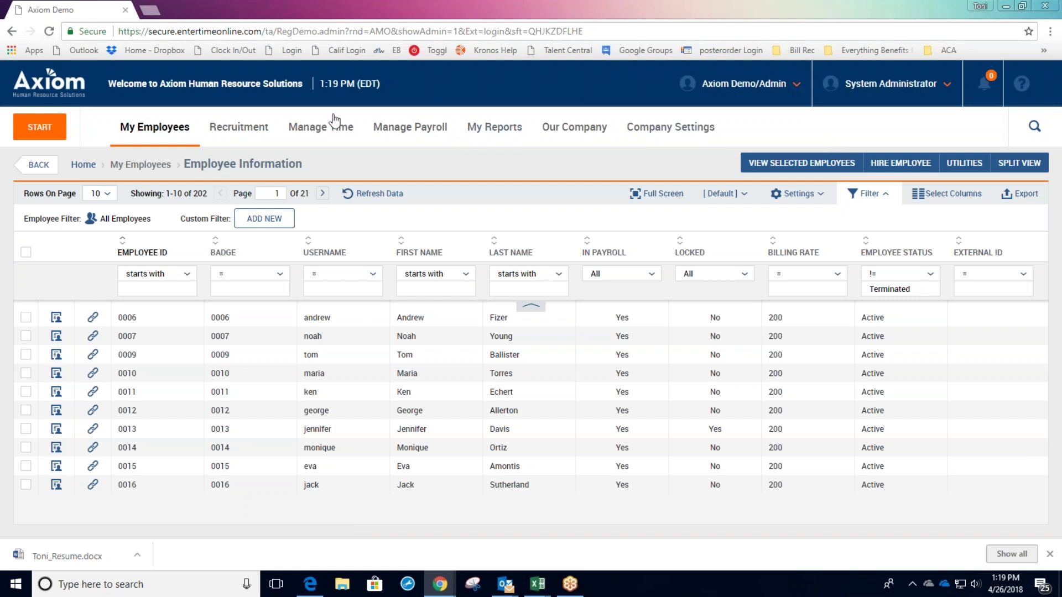
click(269, 129)
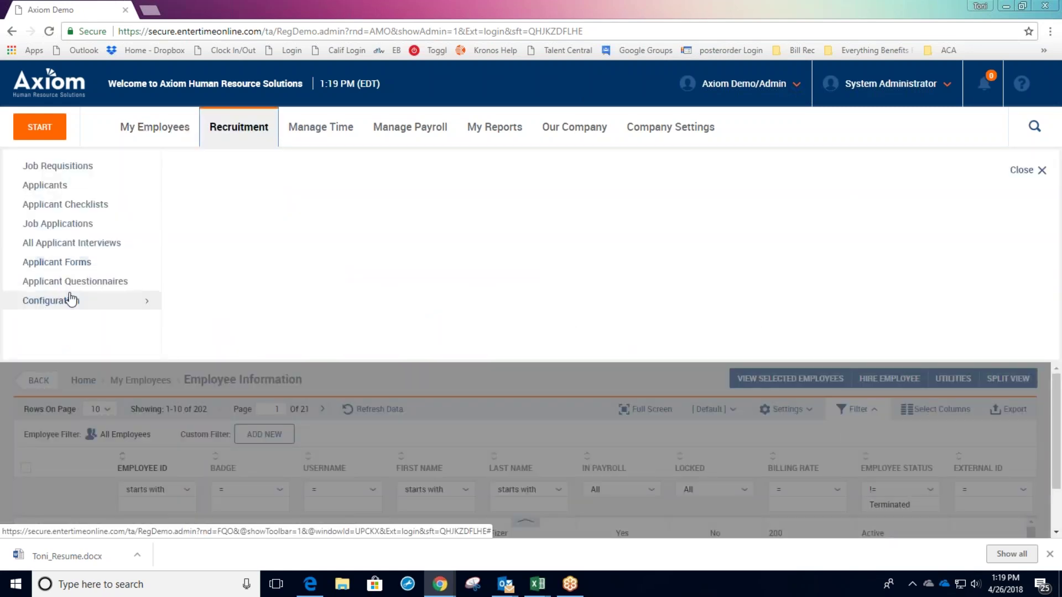
mouse_move(73, 299)
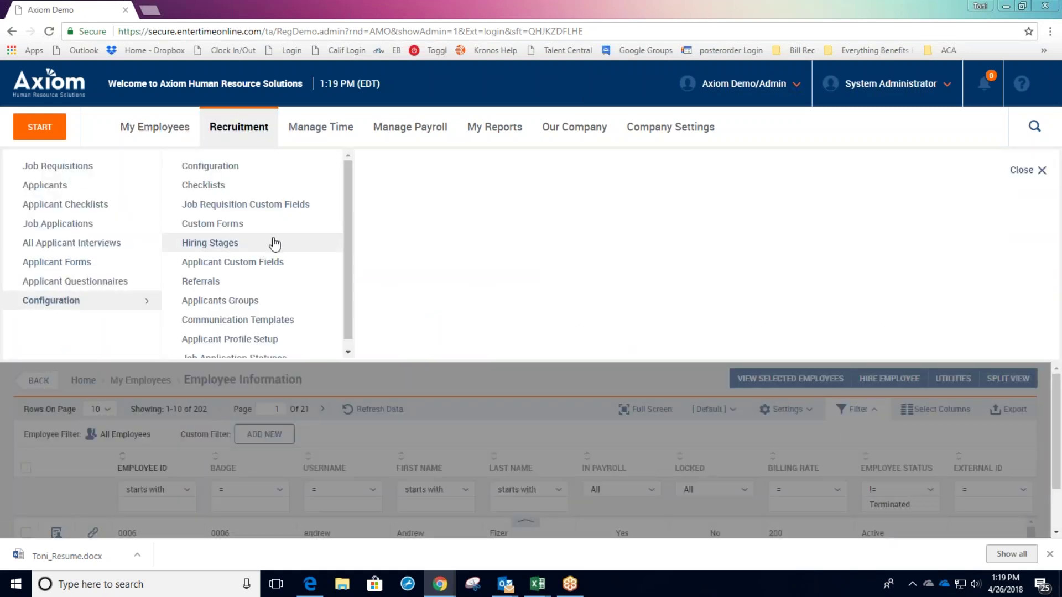
scroll(274, 243, down, 1)
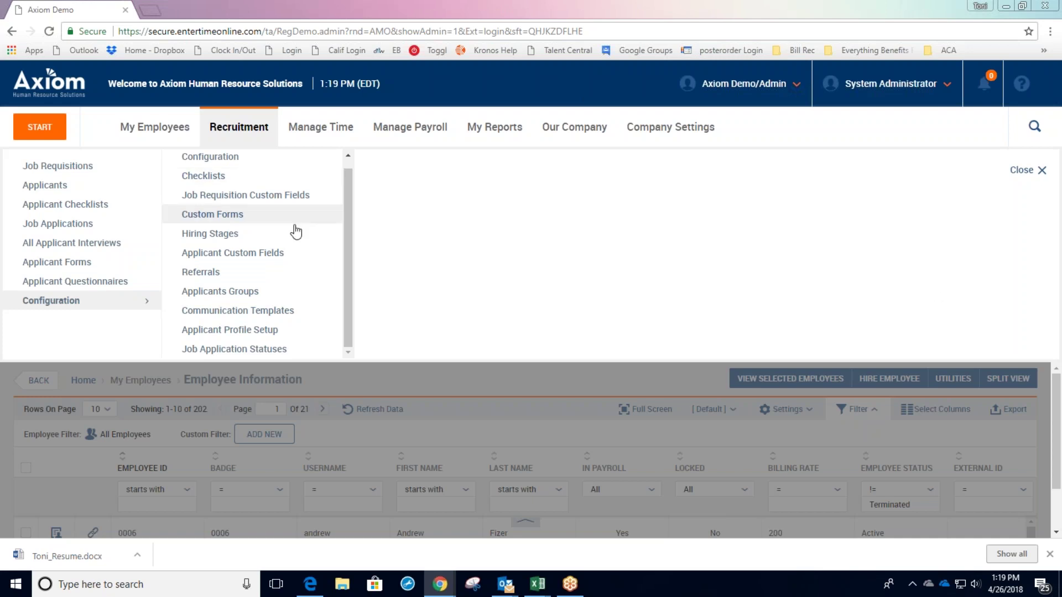
scroll(294, 230, up, 1)
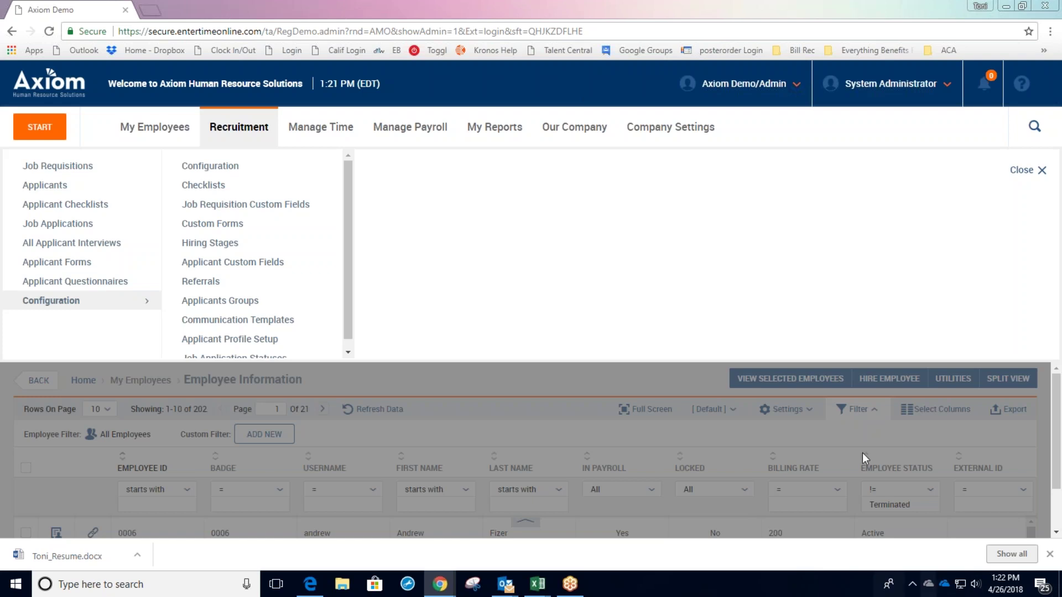
Go to Recruitment > Job Requisitions and view the applications for requisition 67166023.
click(861, 453)
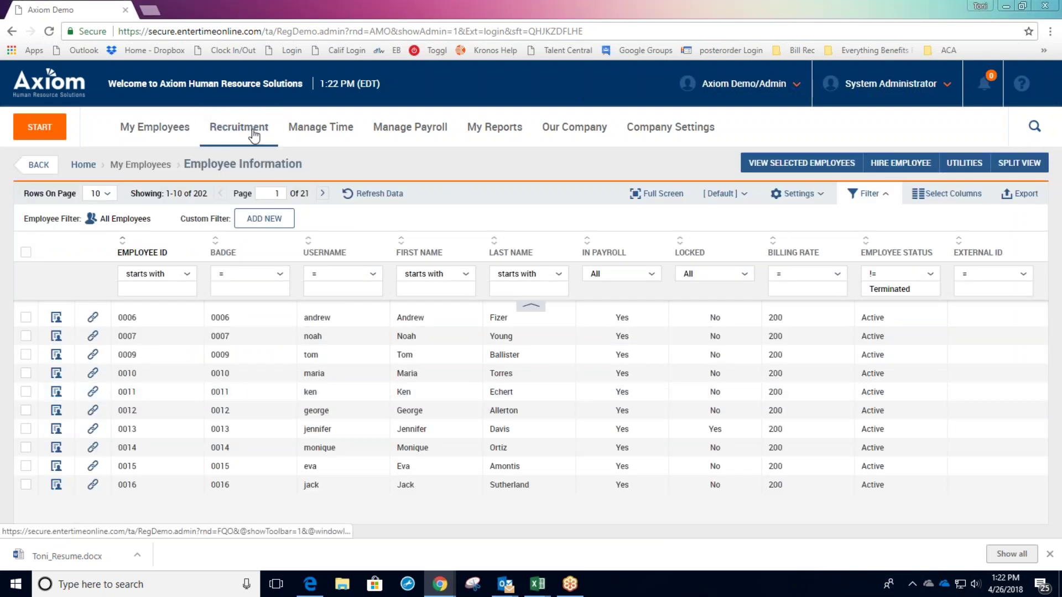
click(244, 131)
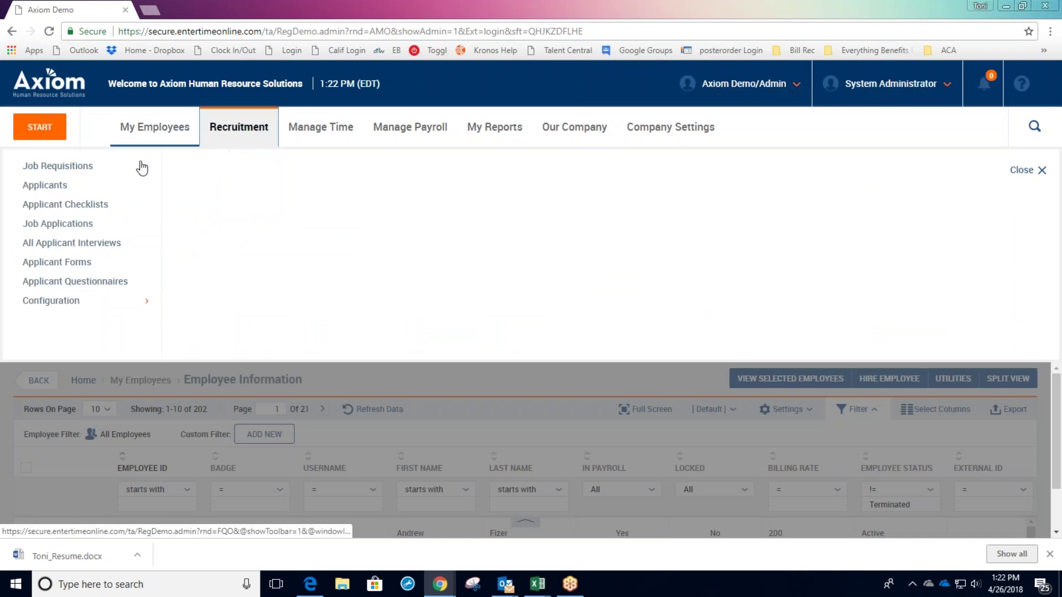
click(84, 169)
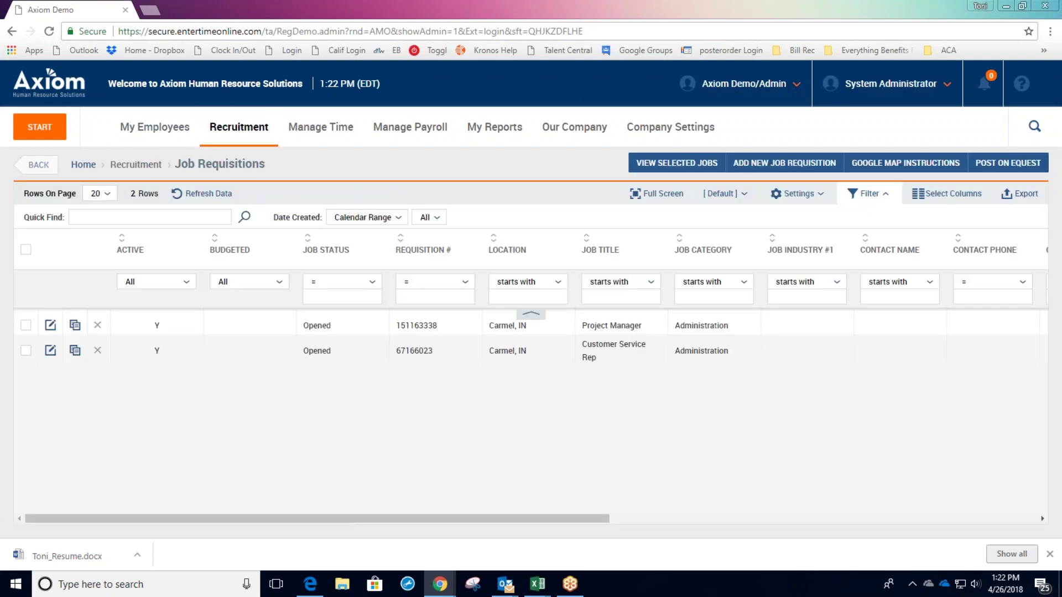
click(50, 351)
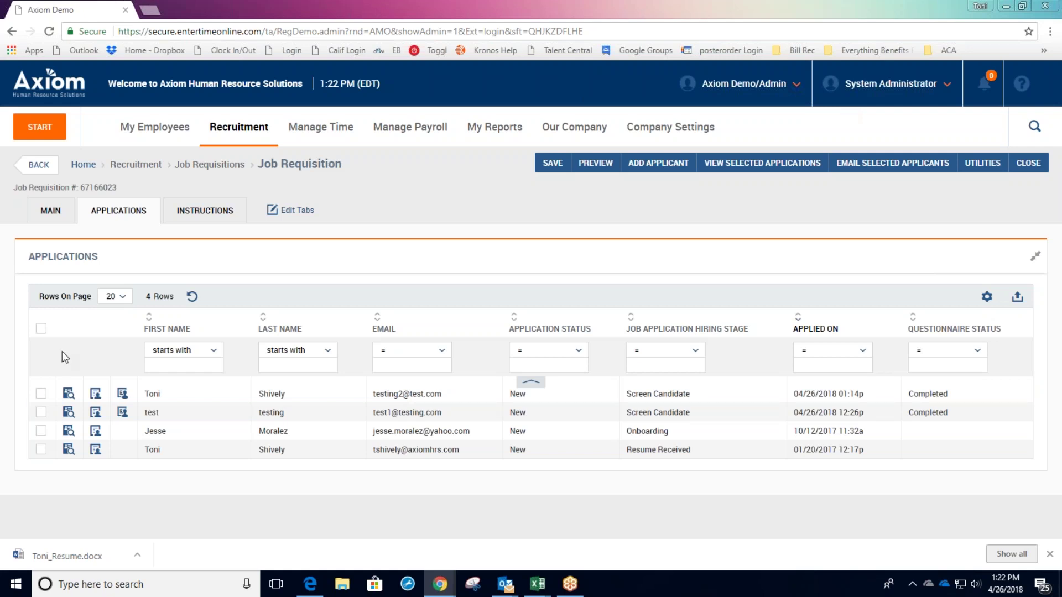
Open the applicant who applied on 04/26/2018 and scroll through the MAIN tab's details.
click(96, 393)
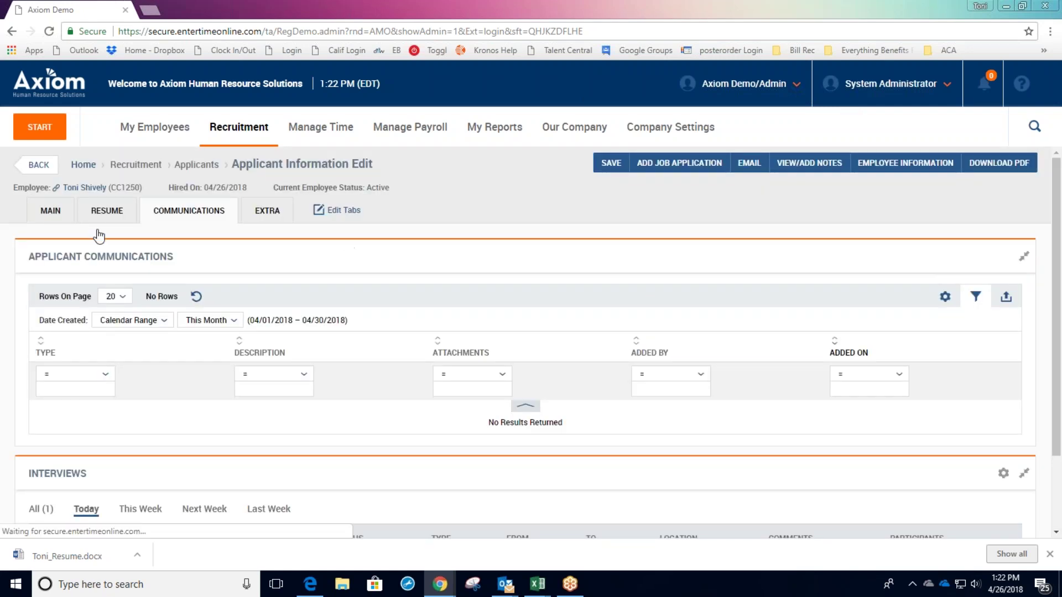
click(50, 211)
scroll(514, 292, down, 3)
scroll(513, 291, down, 12)
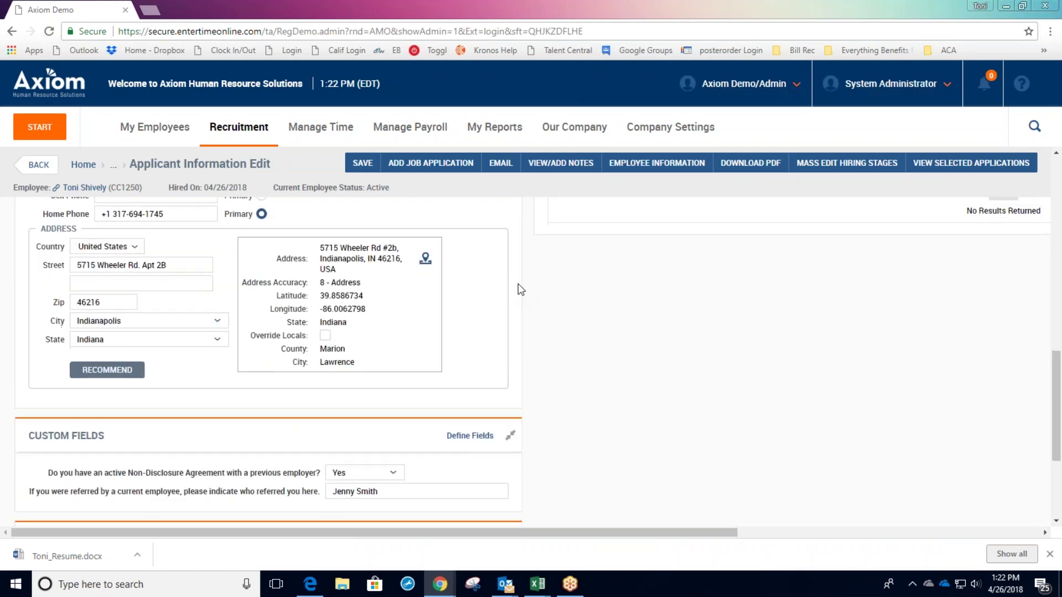
scroll(521, 290, down, 3)
scroll(521, 289, up, 10)
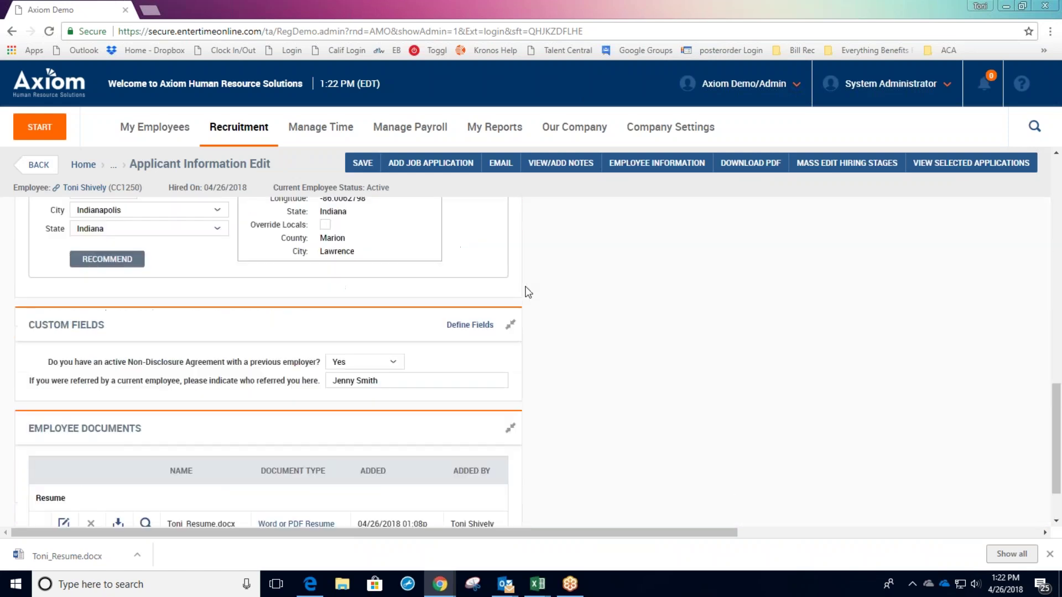
scroll(501, 336, up, 5)
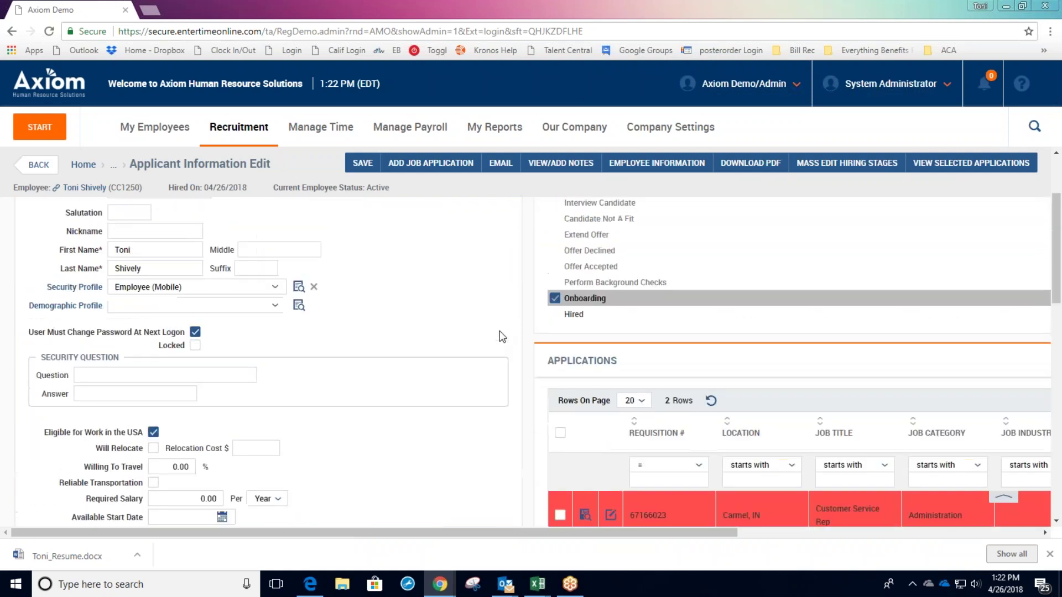
scroll(501, 336, down, 4)
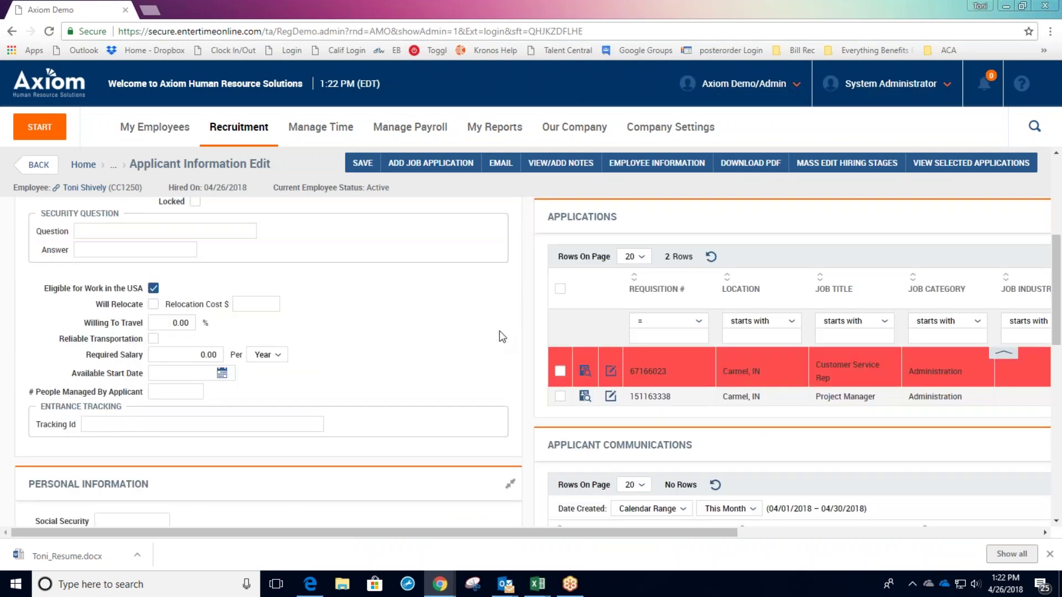
scroll(294, 359, down, 1)
scroll(291, 357, down, 10)
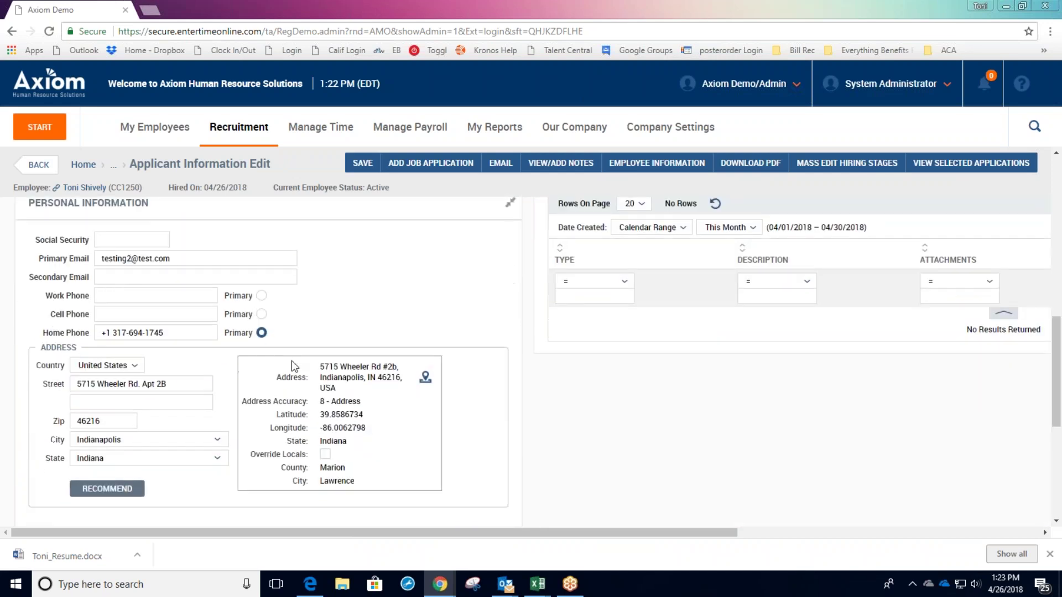
scroll(291, 360, up, 10)
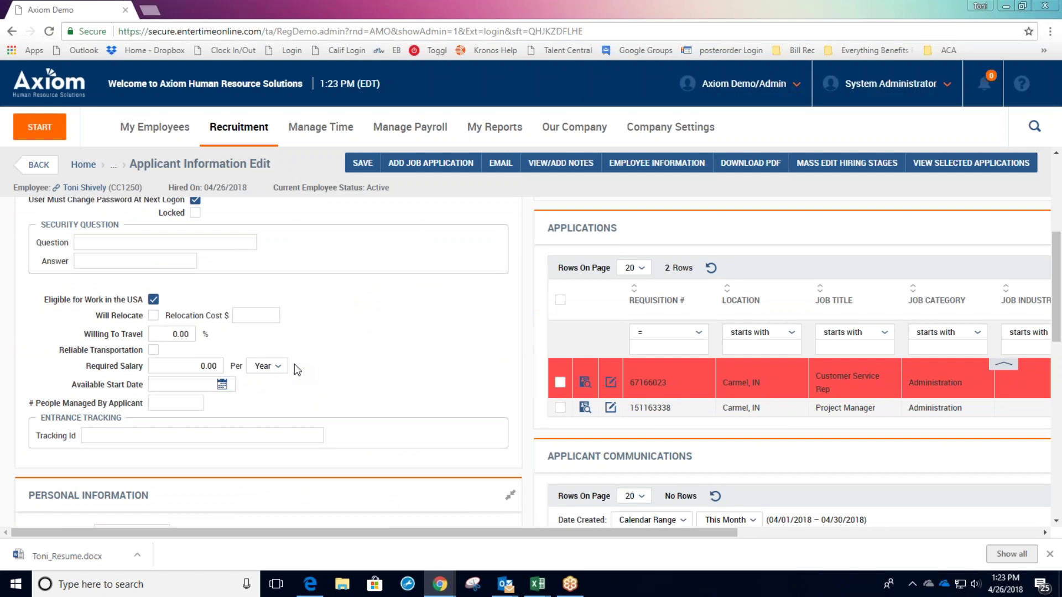
scroll(294, 363, up, 5)
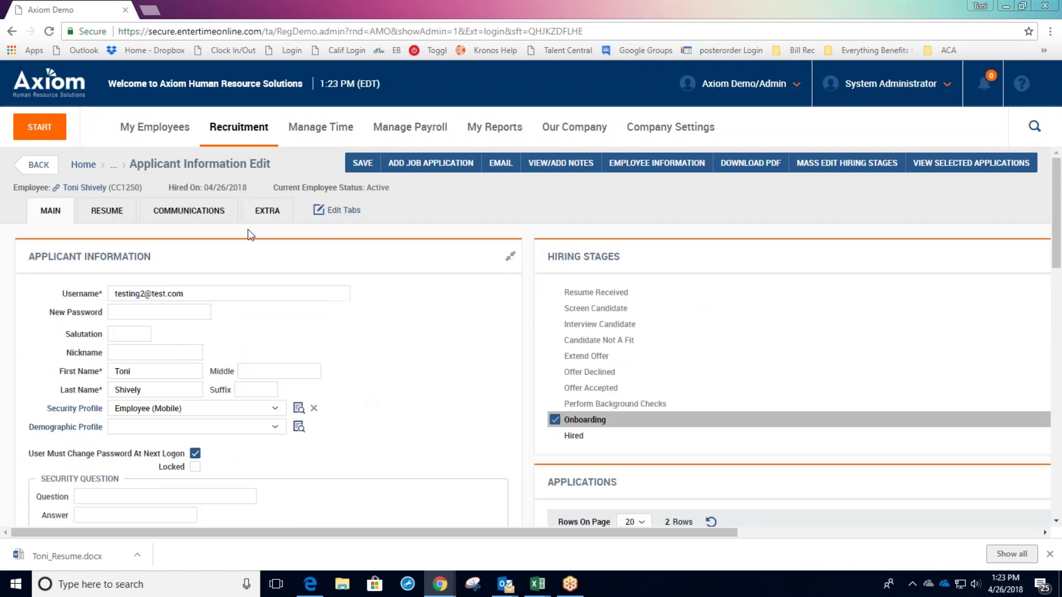
Drag Applicant Demographics into Column #3 under Applicant Communications and save the layout.
click(338, 213)
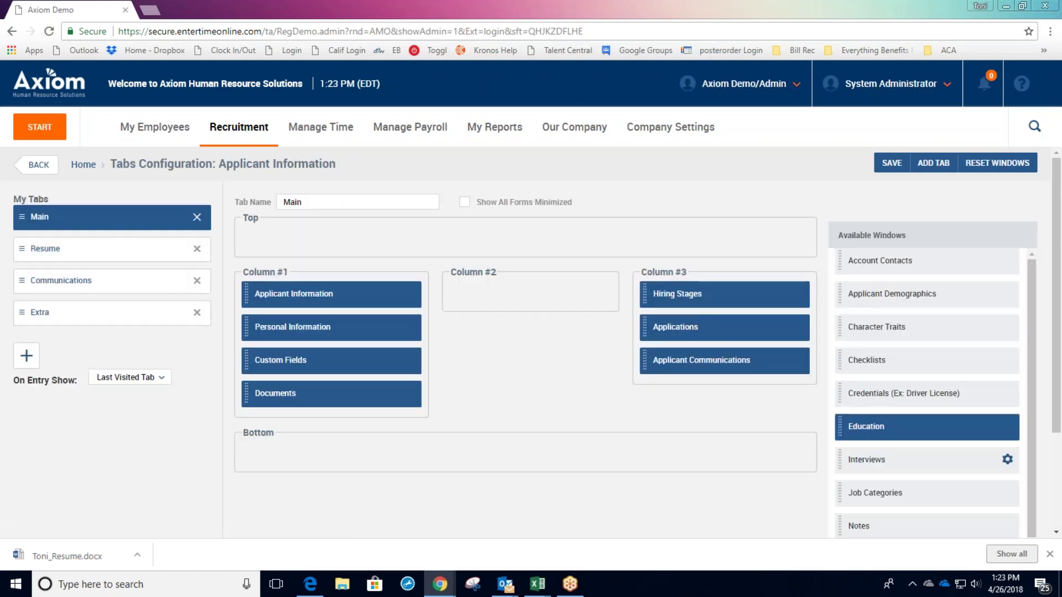
drag(890, 294, 744, 394)
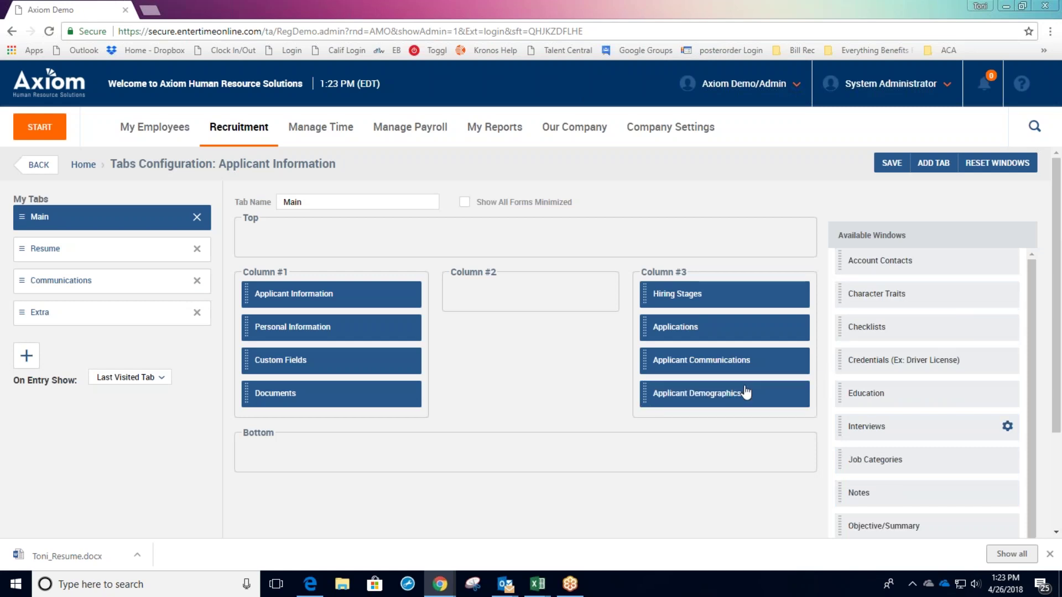
click(891, 162)
click(84, 164)
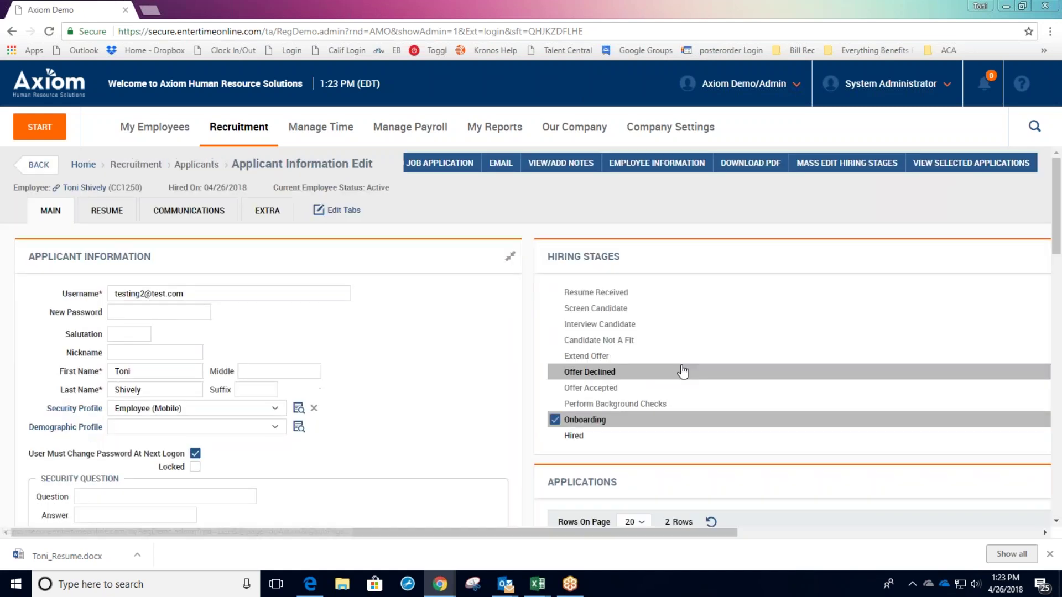
Review the Referral dropdown choices without selecting one, then scroll back to the top.
scroll(680, 372, down, 10)
click(766, 407)
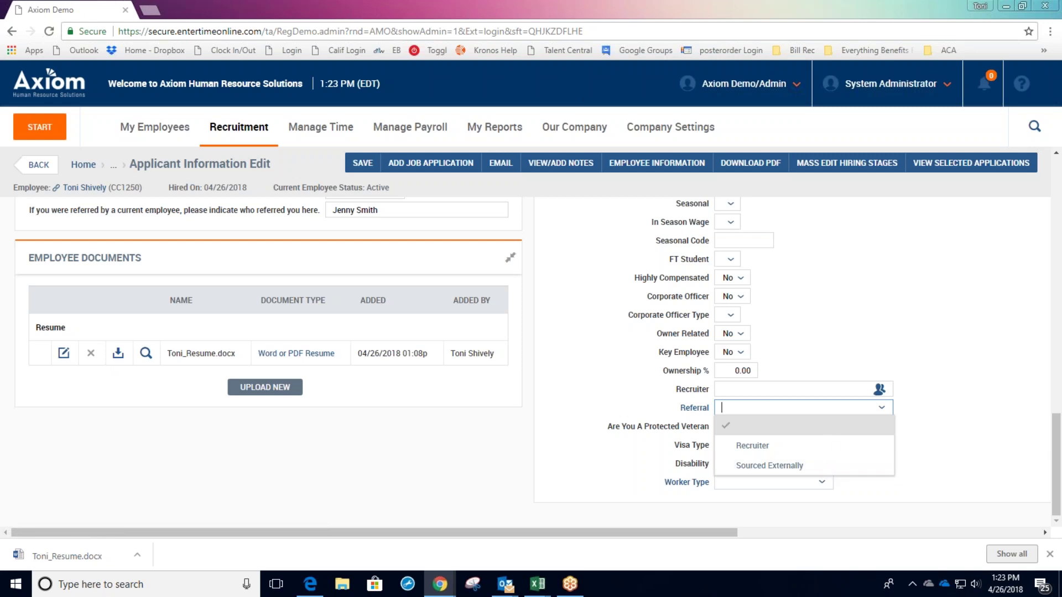
click(926, 413)
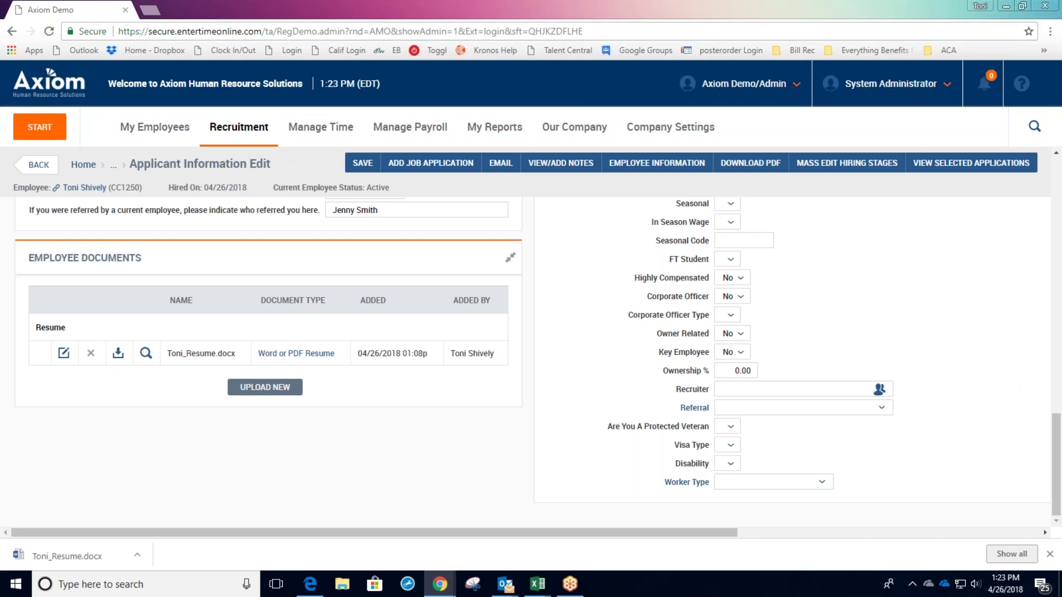
scroll(628, 409, up, 2)
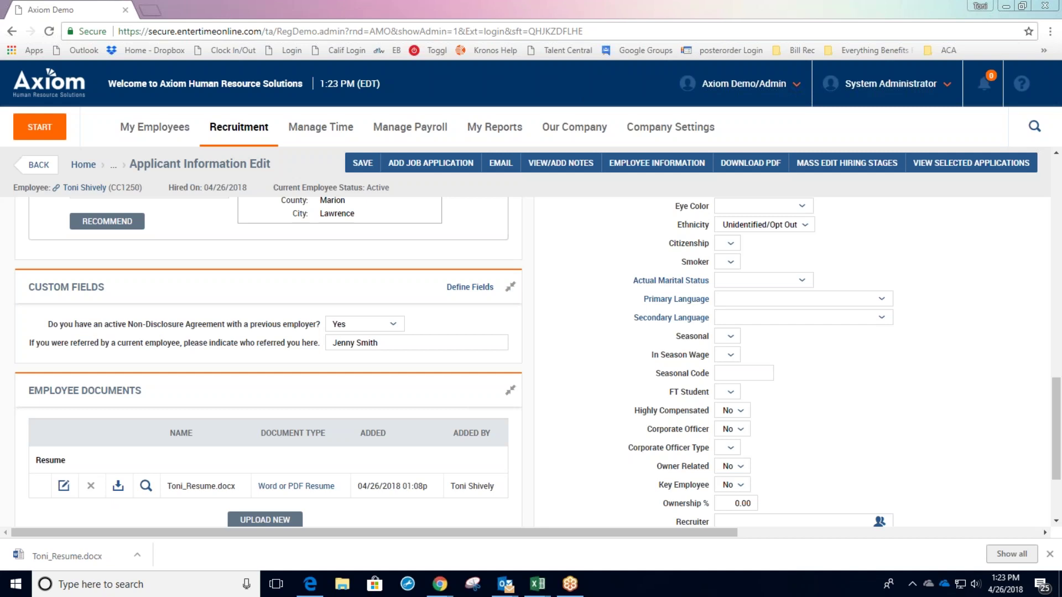
scroll(76, 458, up, 15)
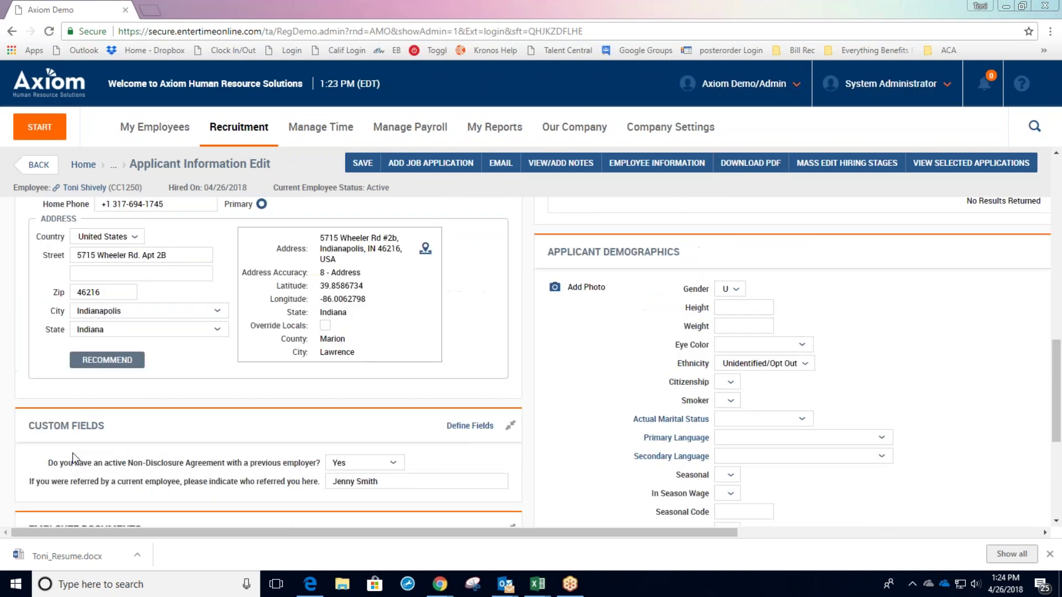
scroll(75, 459, up, 3)
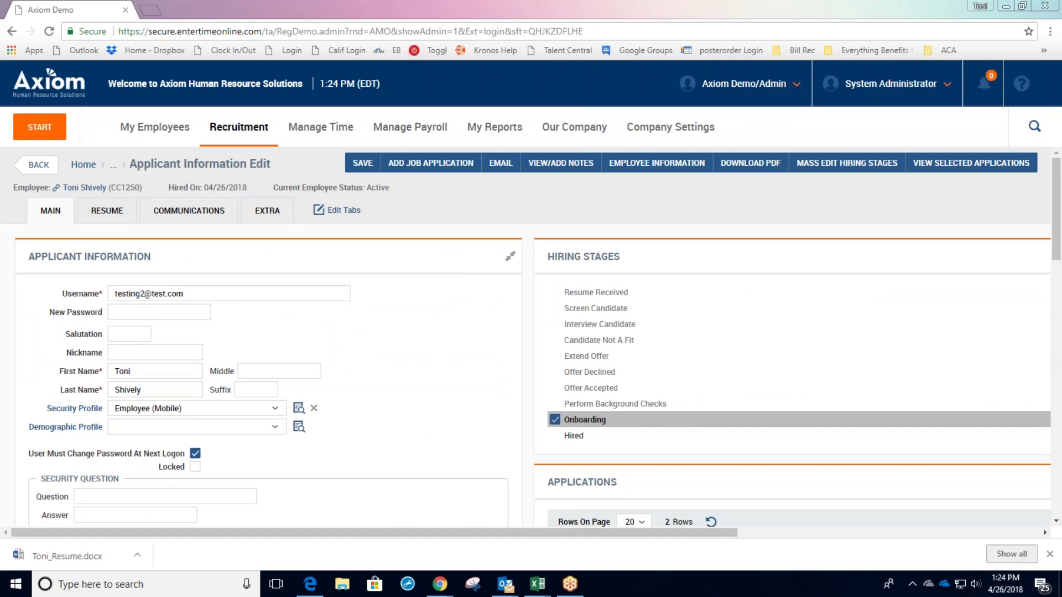
Look through the applicant's Resume tab, then switch to the Outlook calendar week of April 23–27, 2018.
click(107, 210)
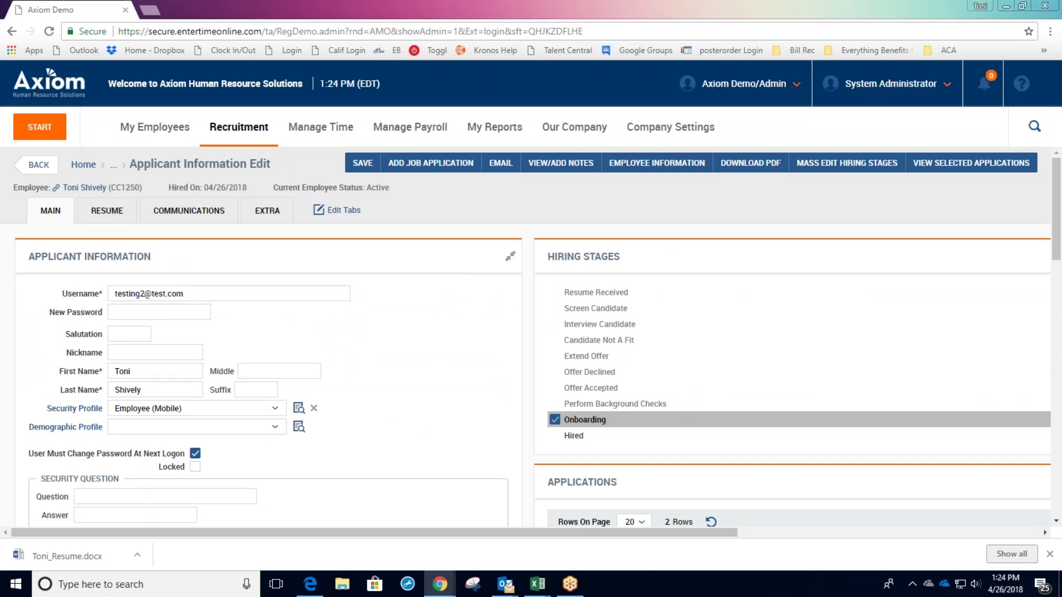
scroll(205, 295, down, 1)
scroll(205, 295, down, 4)
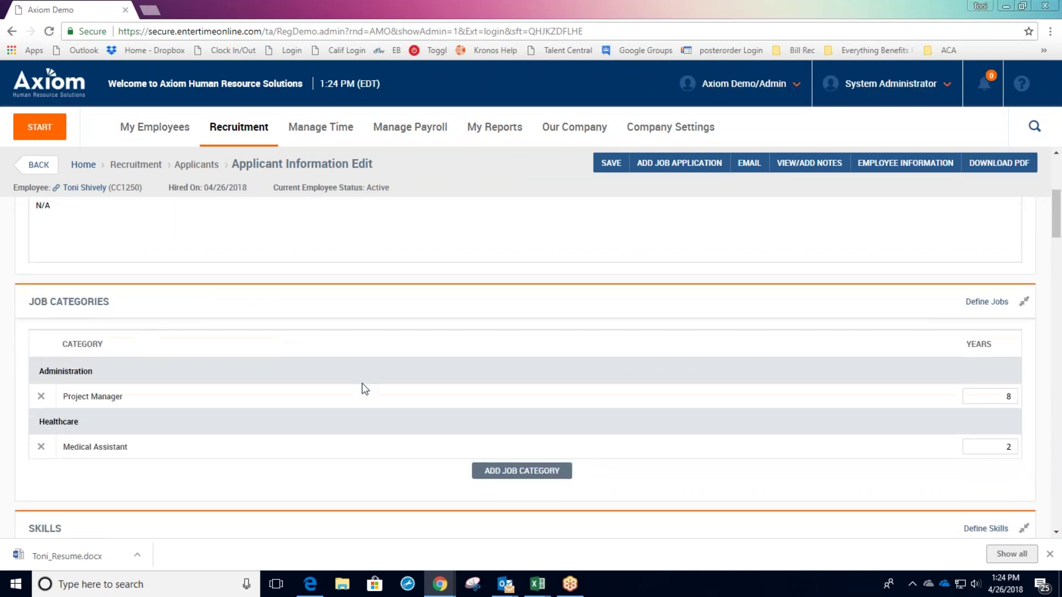
scroll(242, 379, down, 4)
scroll(241, 363, down, 2)
scroll(689, 296, up, 10)
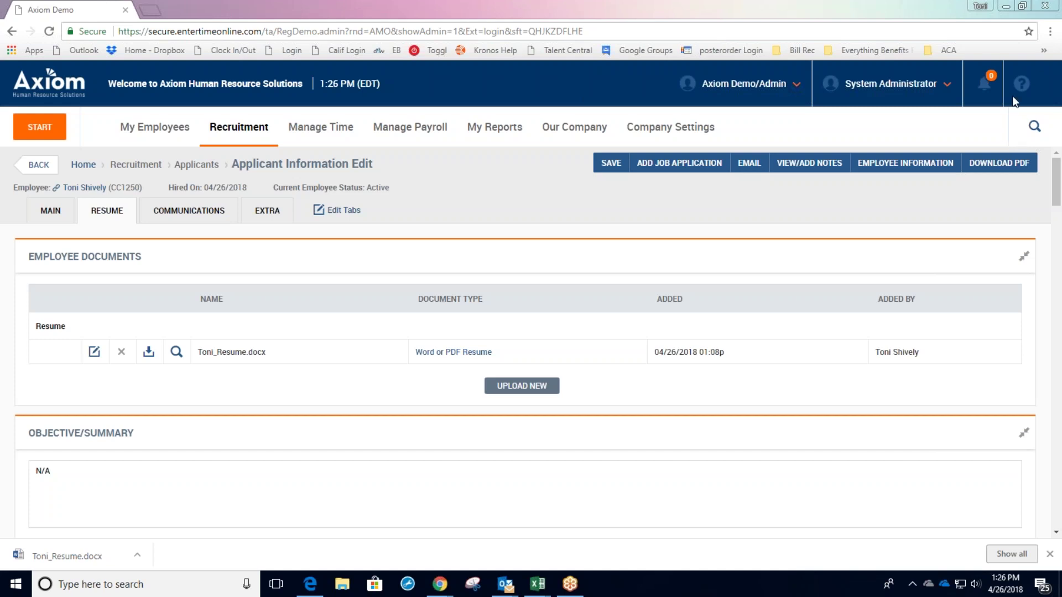
key(alt+Tab)
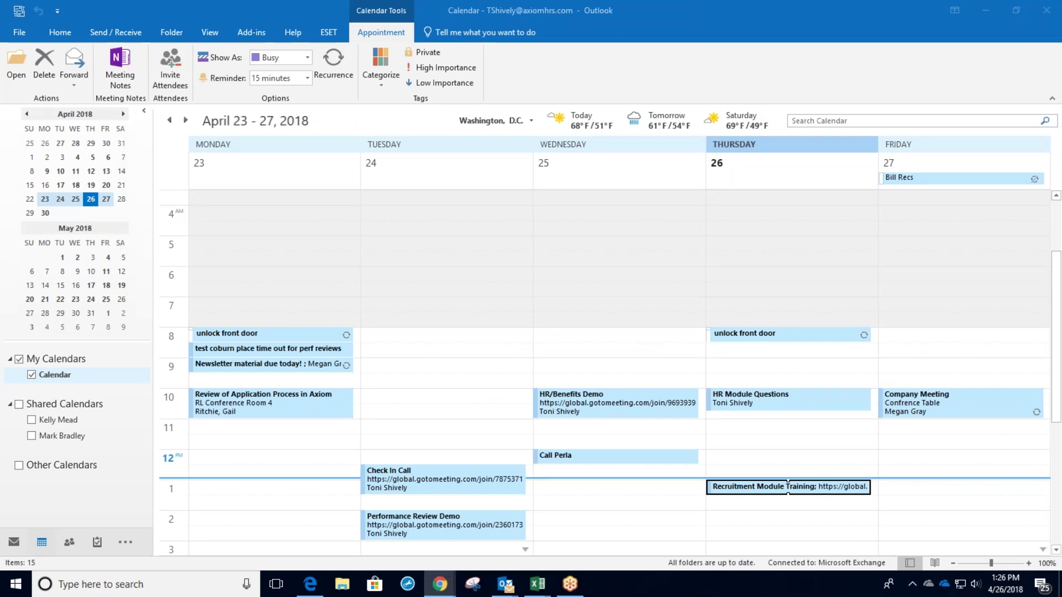